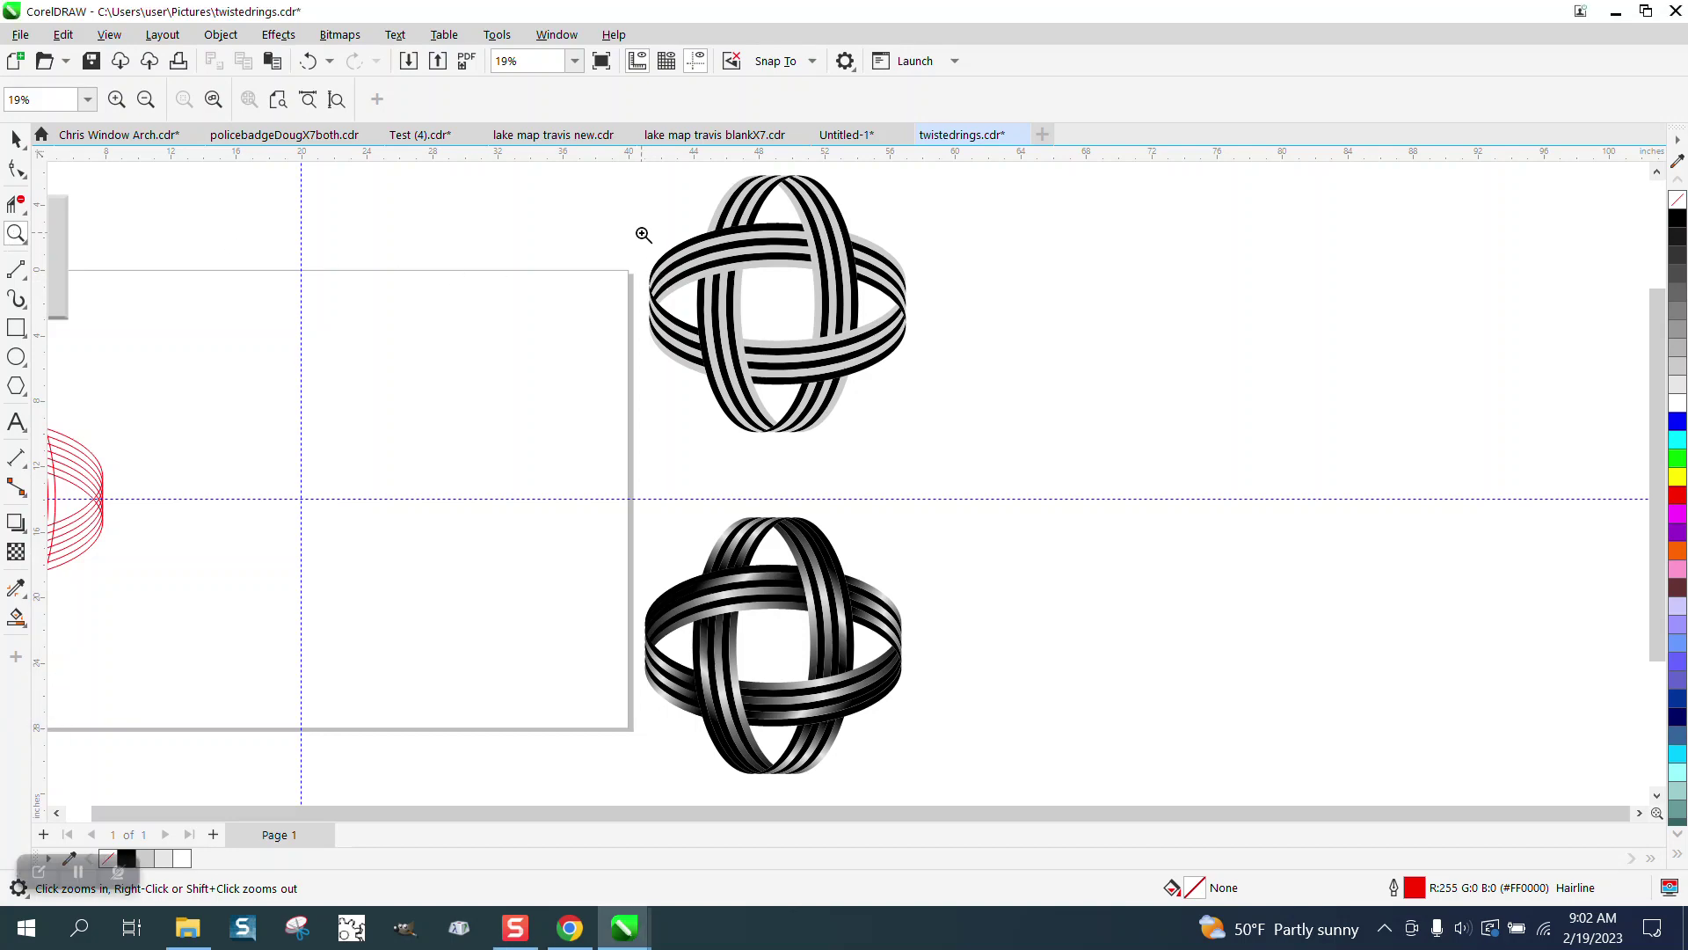
Step: Zoom in to inspect the lower and upper rings of the reference design
scroll(968, 444, "up", 3)
scroll(836, 433, "down", 2)
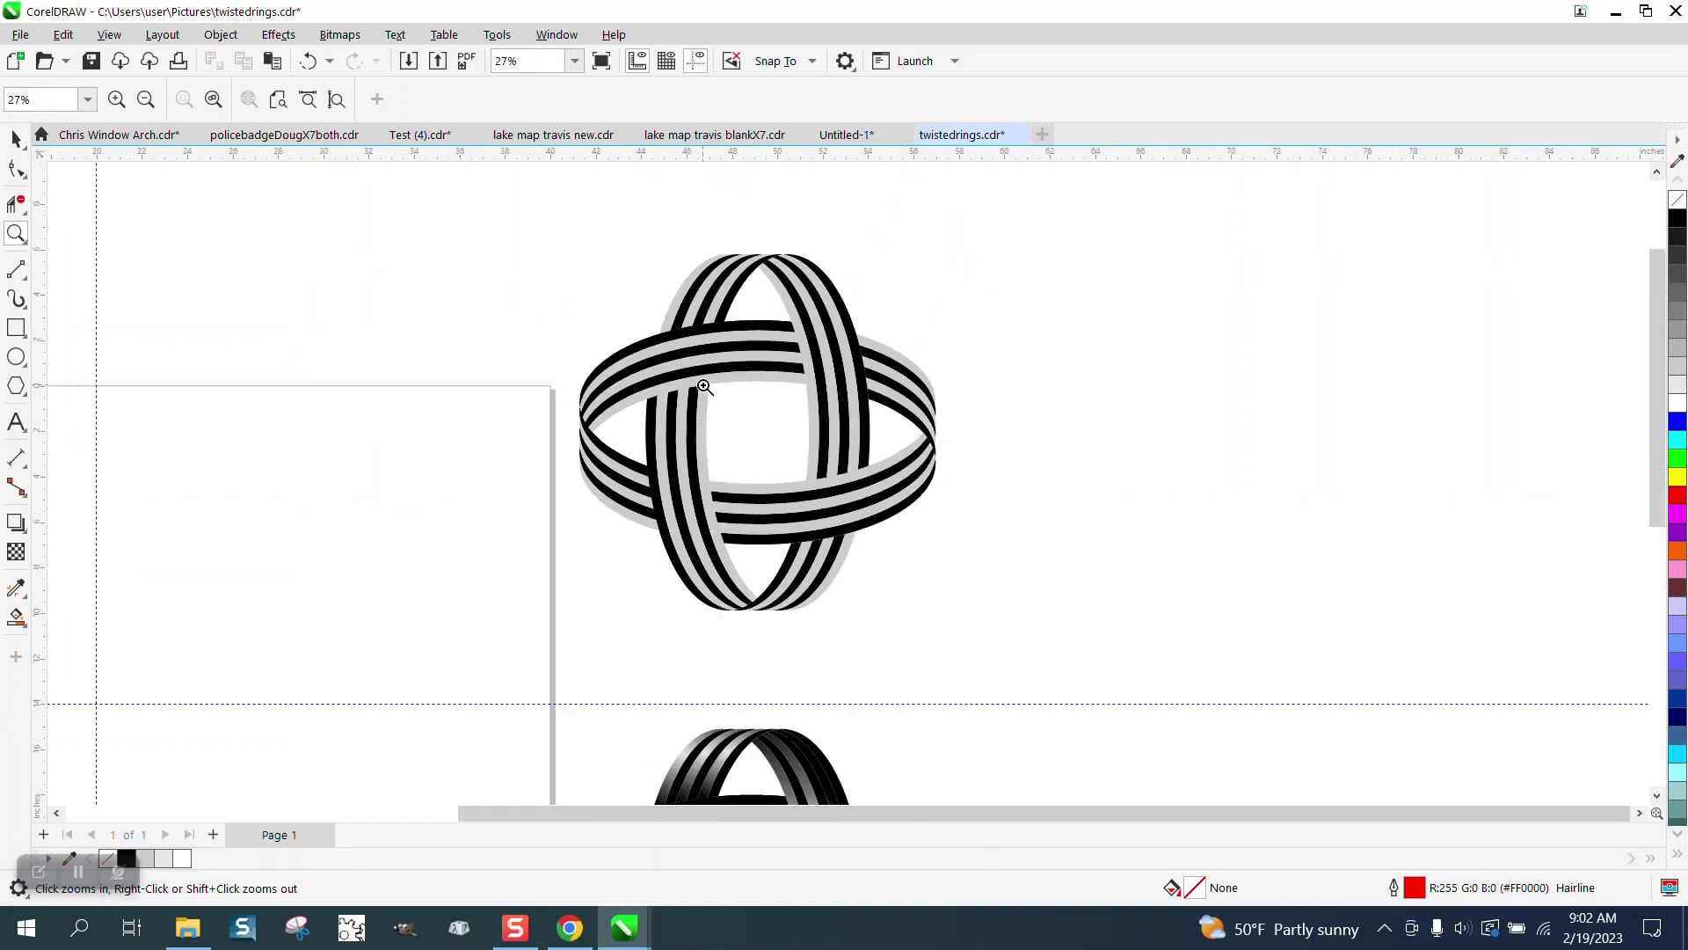
scroll(703, 387, "down", 3)
left_click_drag(615, 502, 882, 700)
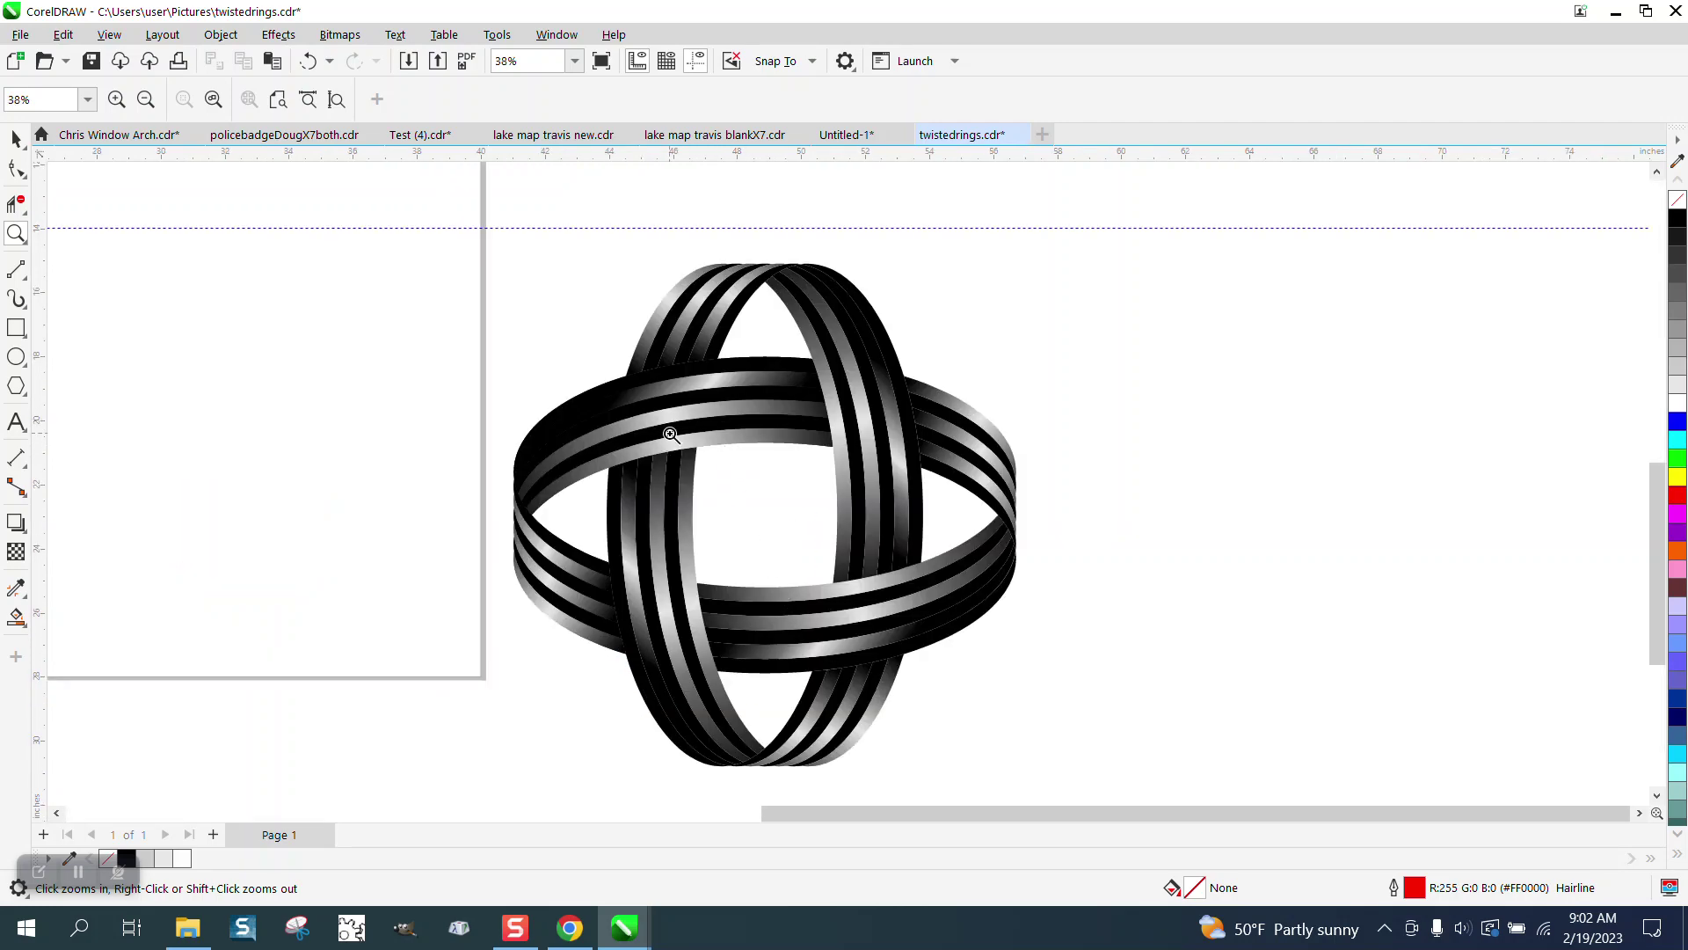
scroll(670, 434, "down", 5)
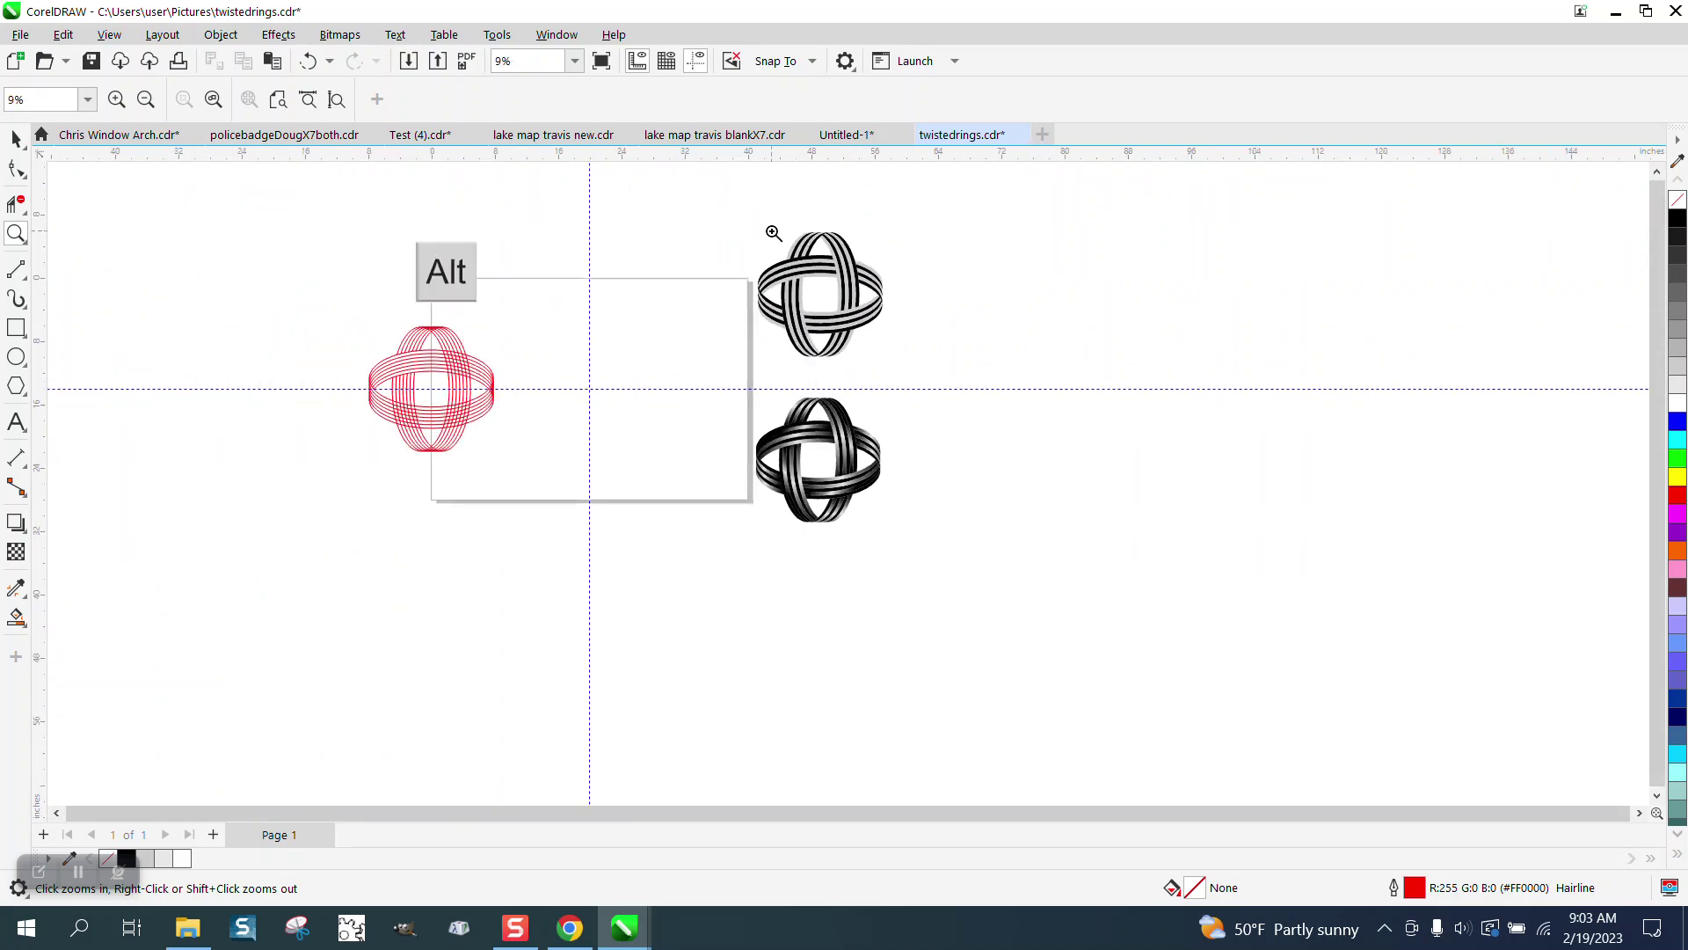
left_click_drag(767, 228, 932, 380)
scroll(754, 388, "down", 4)
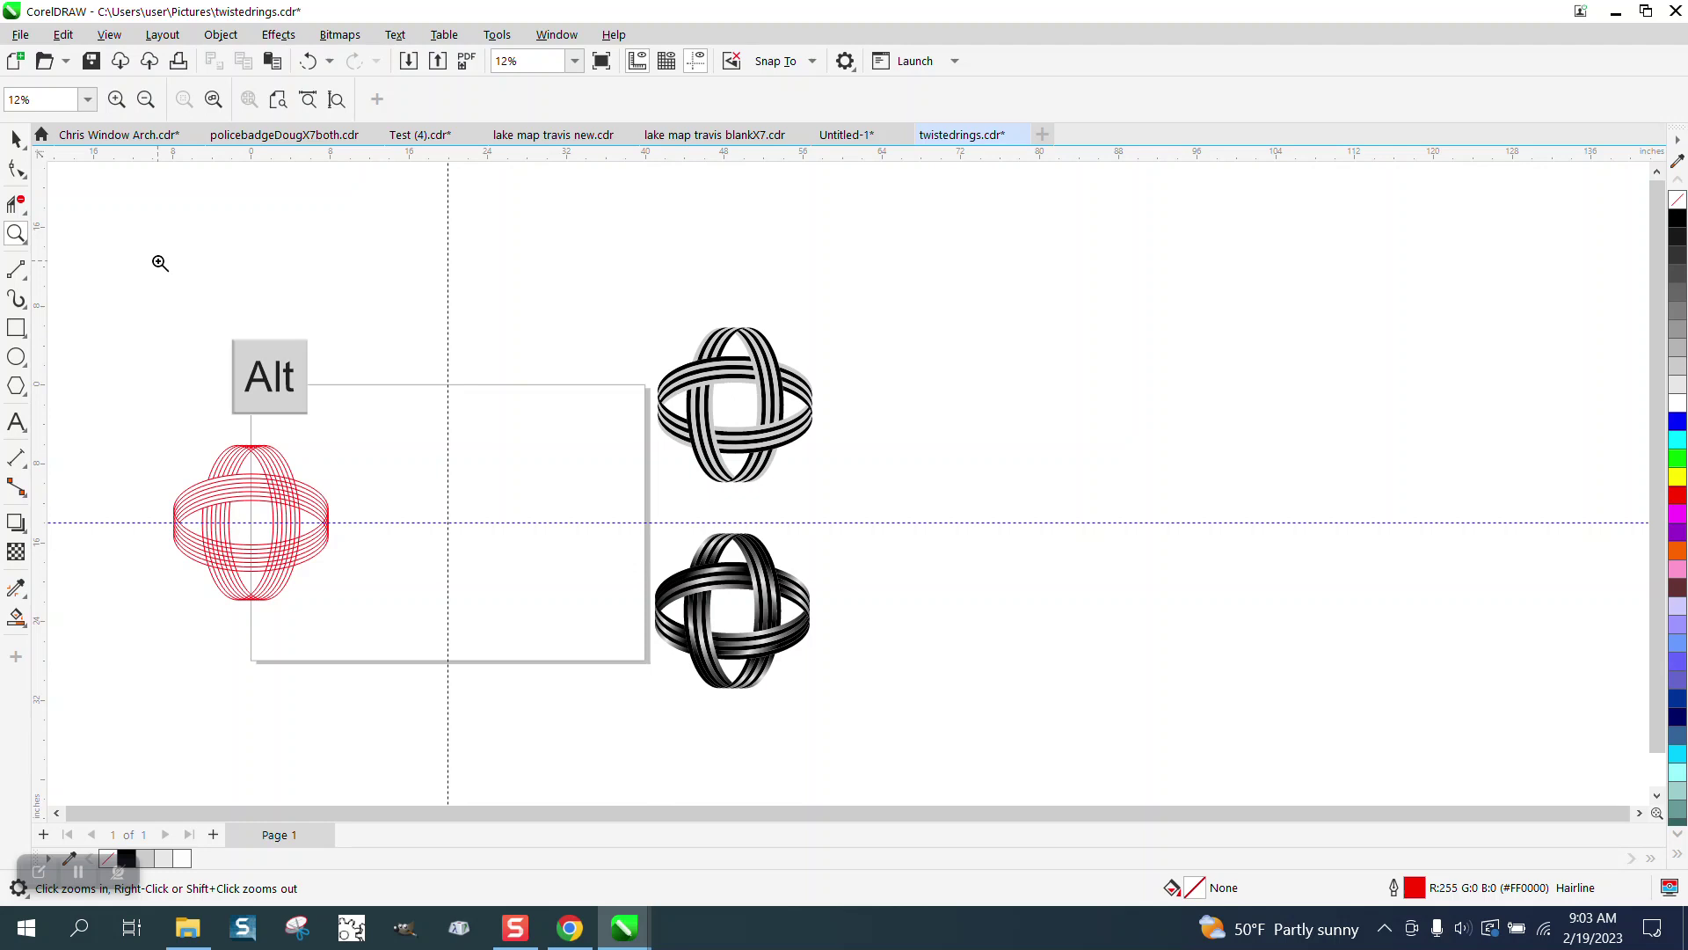
left_click(16, 139)
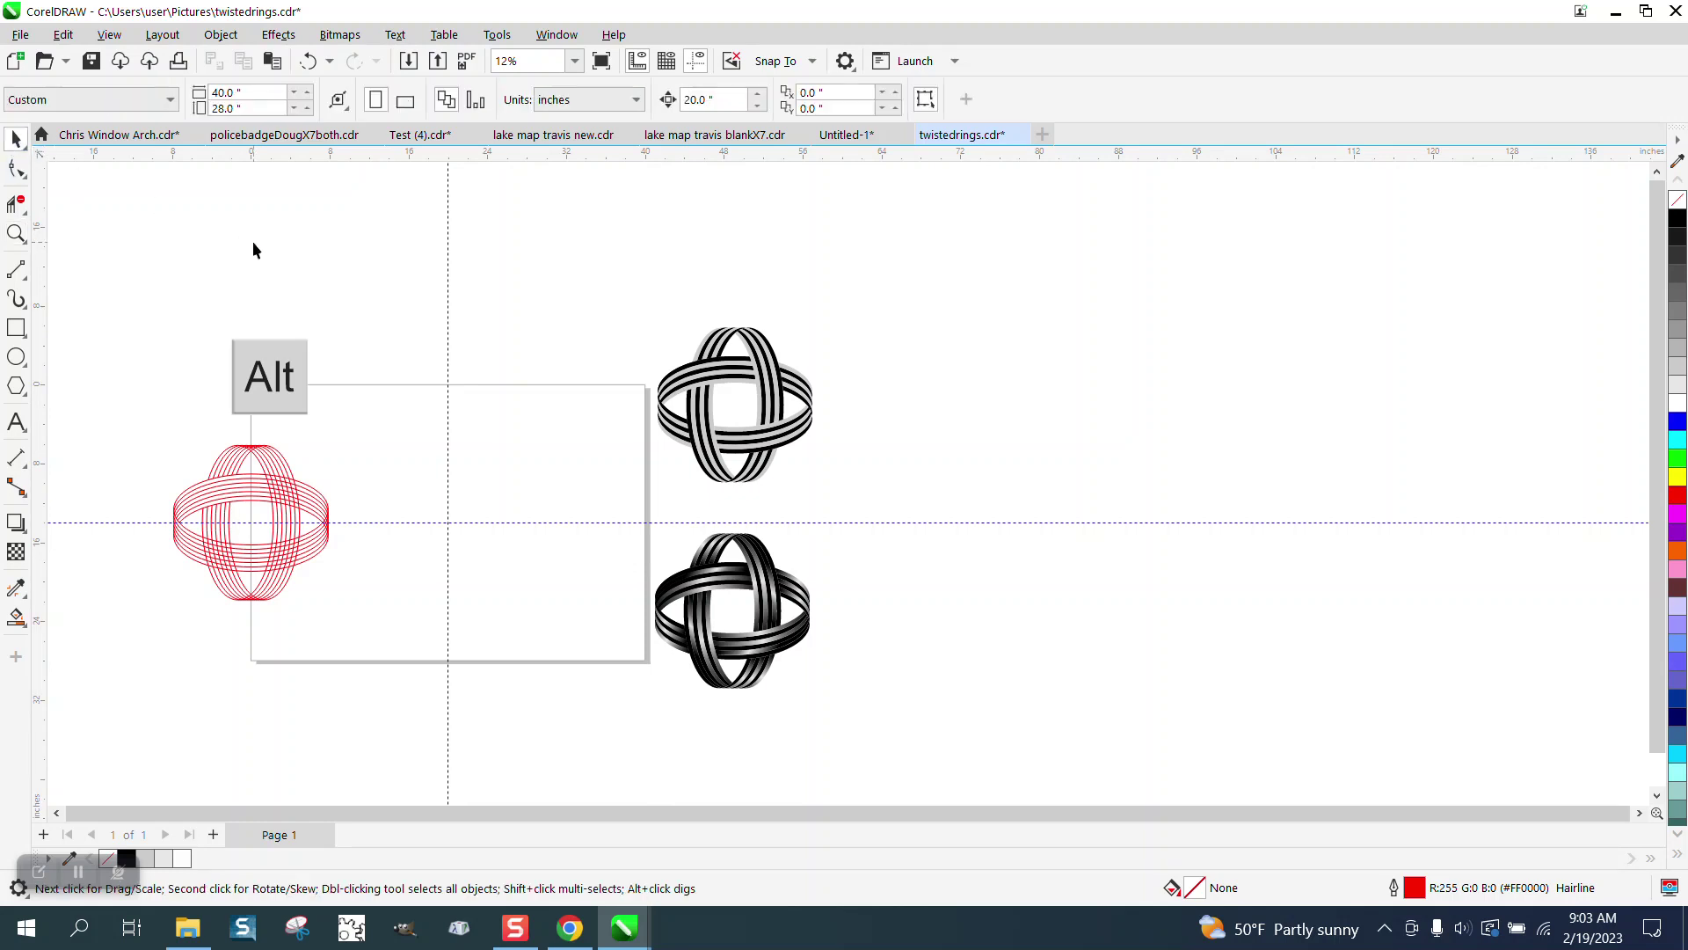
Step: Select the red wireframe group and zoom in on it
left_click(208, 500)
key("z")
left_click_drag(159, 429, 228, 575)
scroll(375, 624, "down", 5)
key("alt")
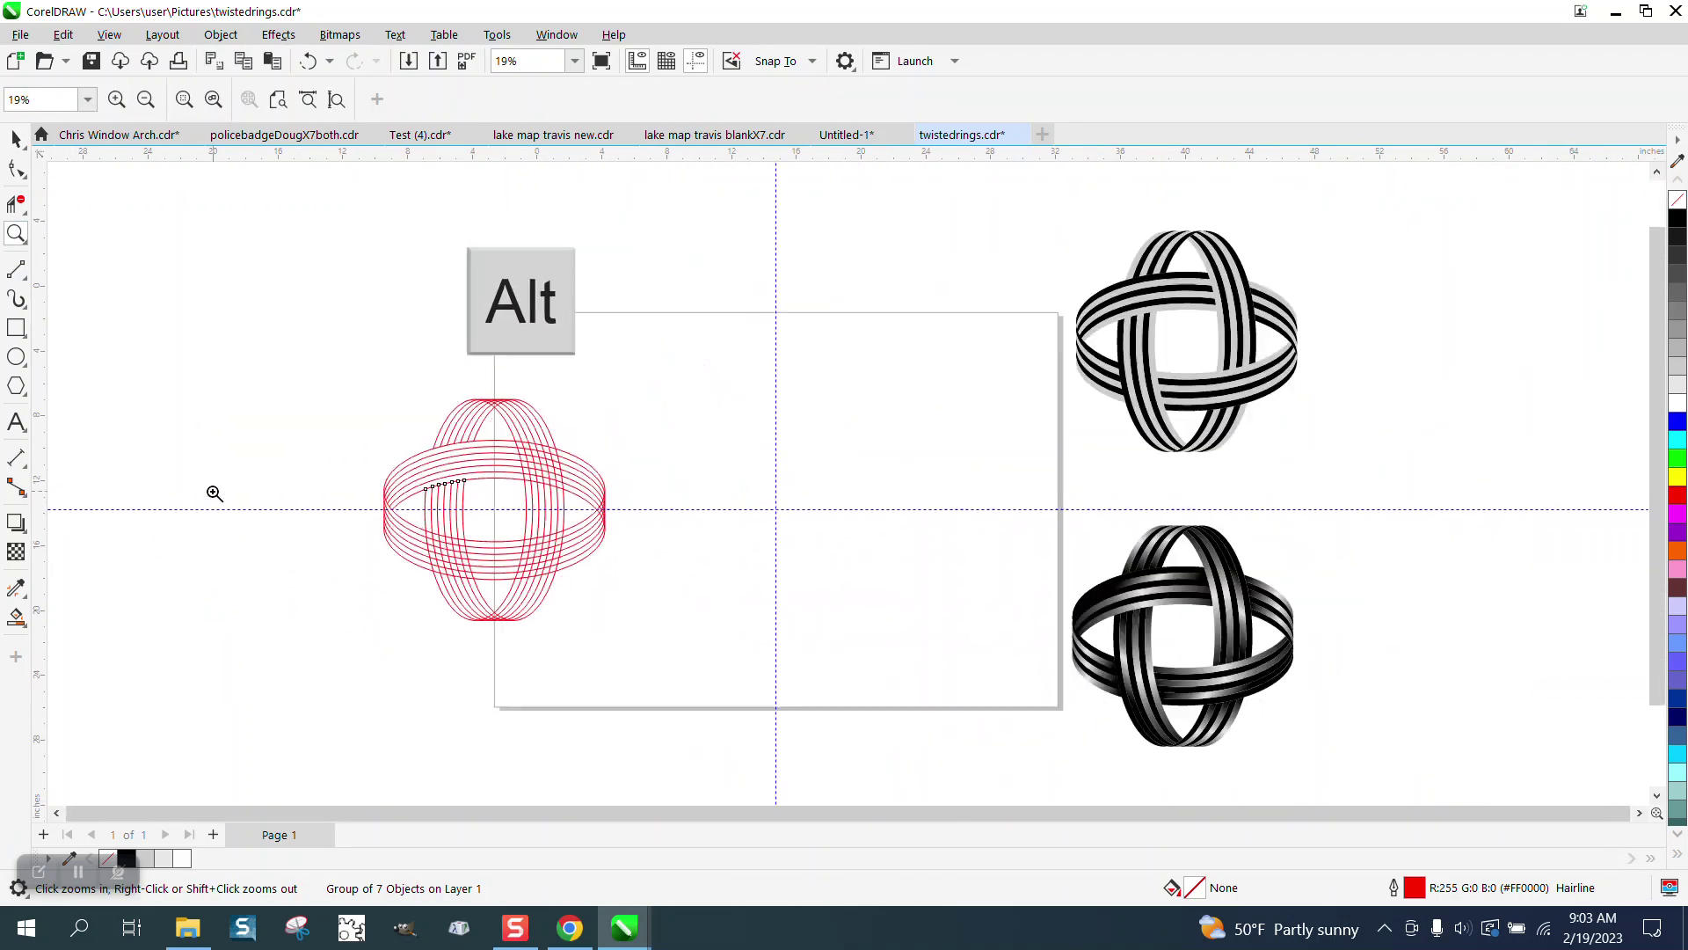
Step: Draw an ellipse about 15.27 by 7.92 inches centred on the guide intersection
left_click(21, 360)
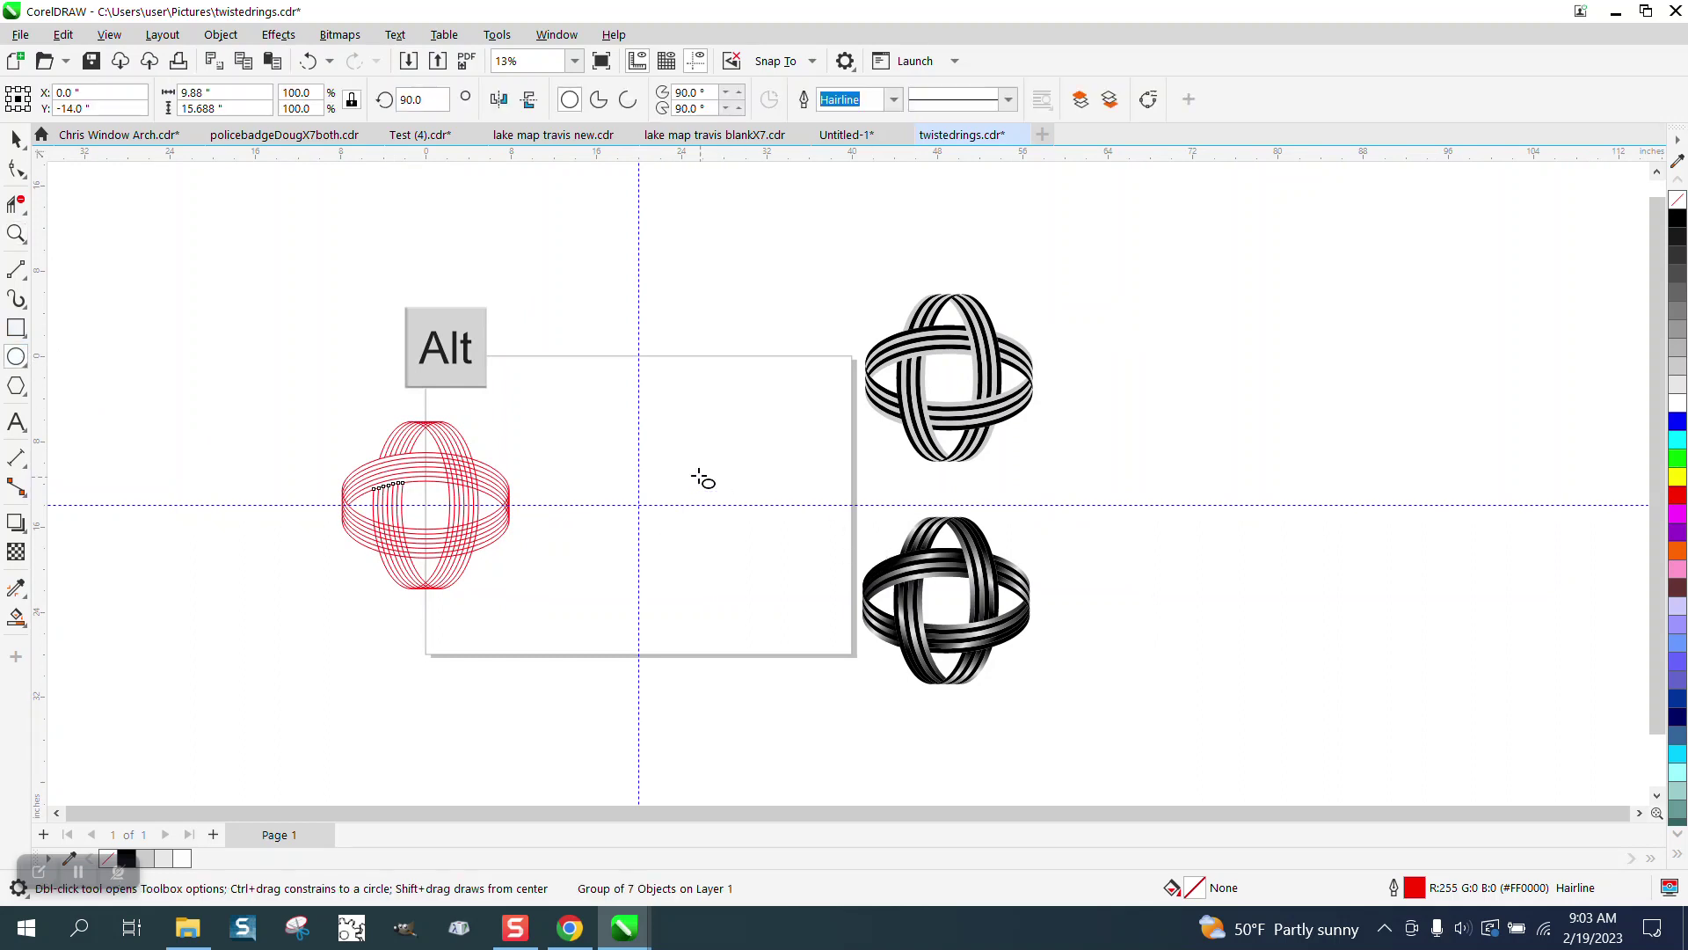
left_click_drag(716, 471, 558, 556)
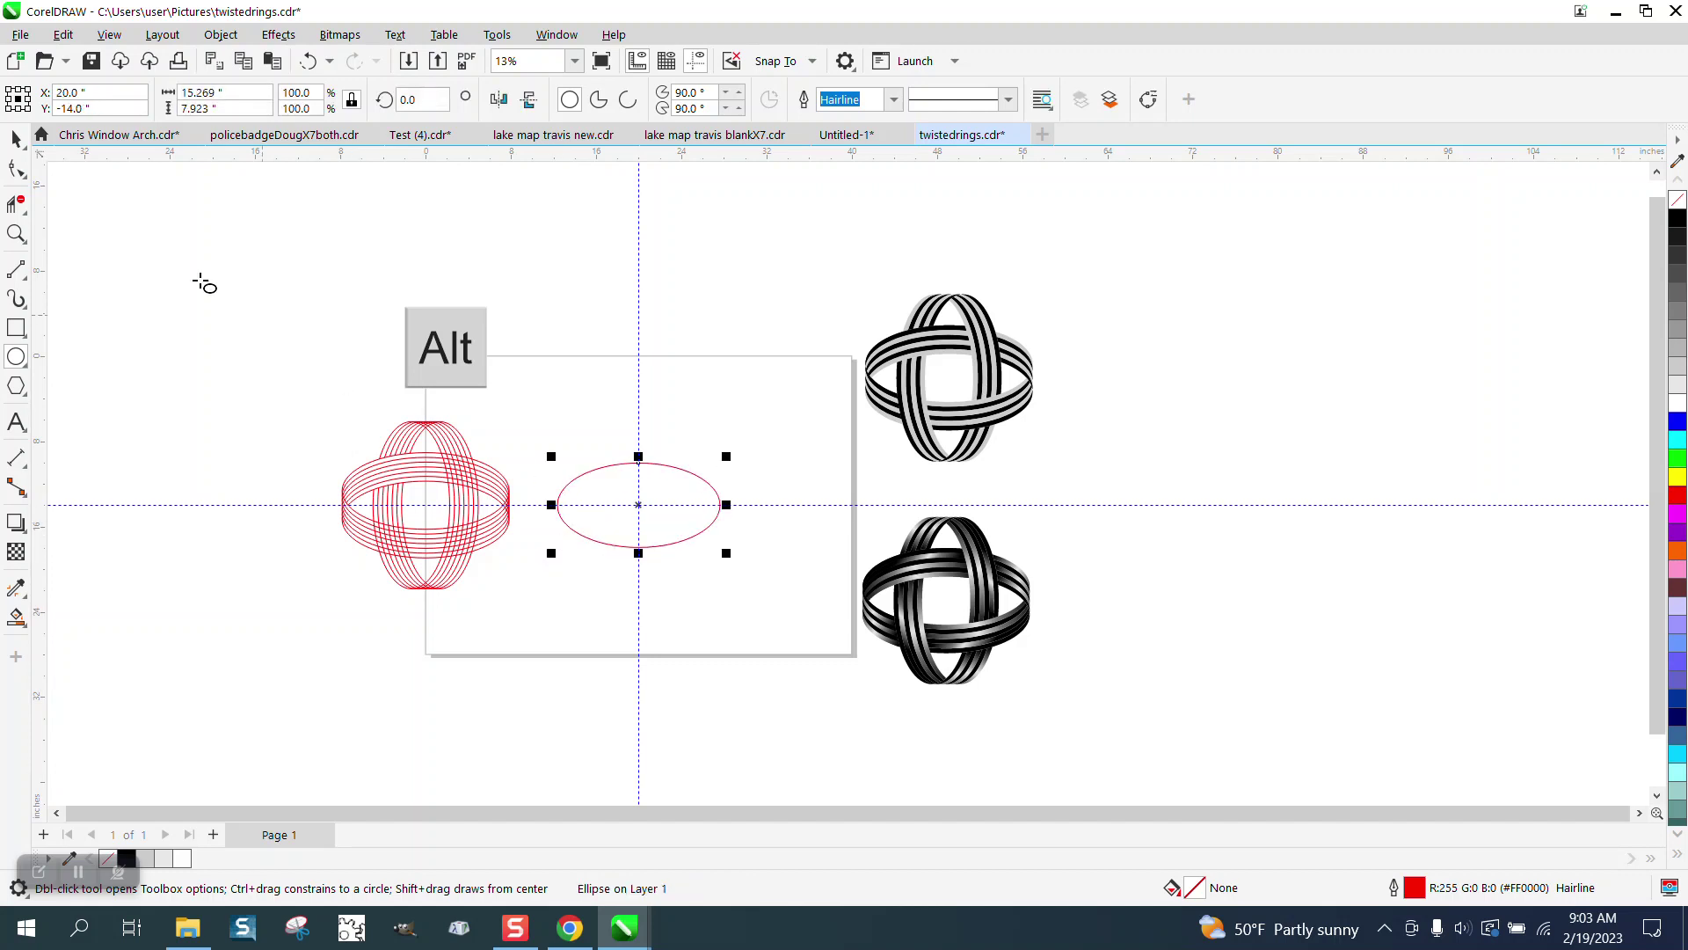
left_click(16, 233)
Step: Stack six evenly spaced copies of the ellipse downward and select all six
left_click_drag(551, 442, 860, 648)
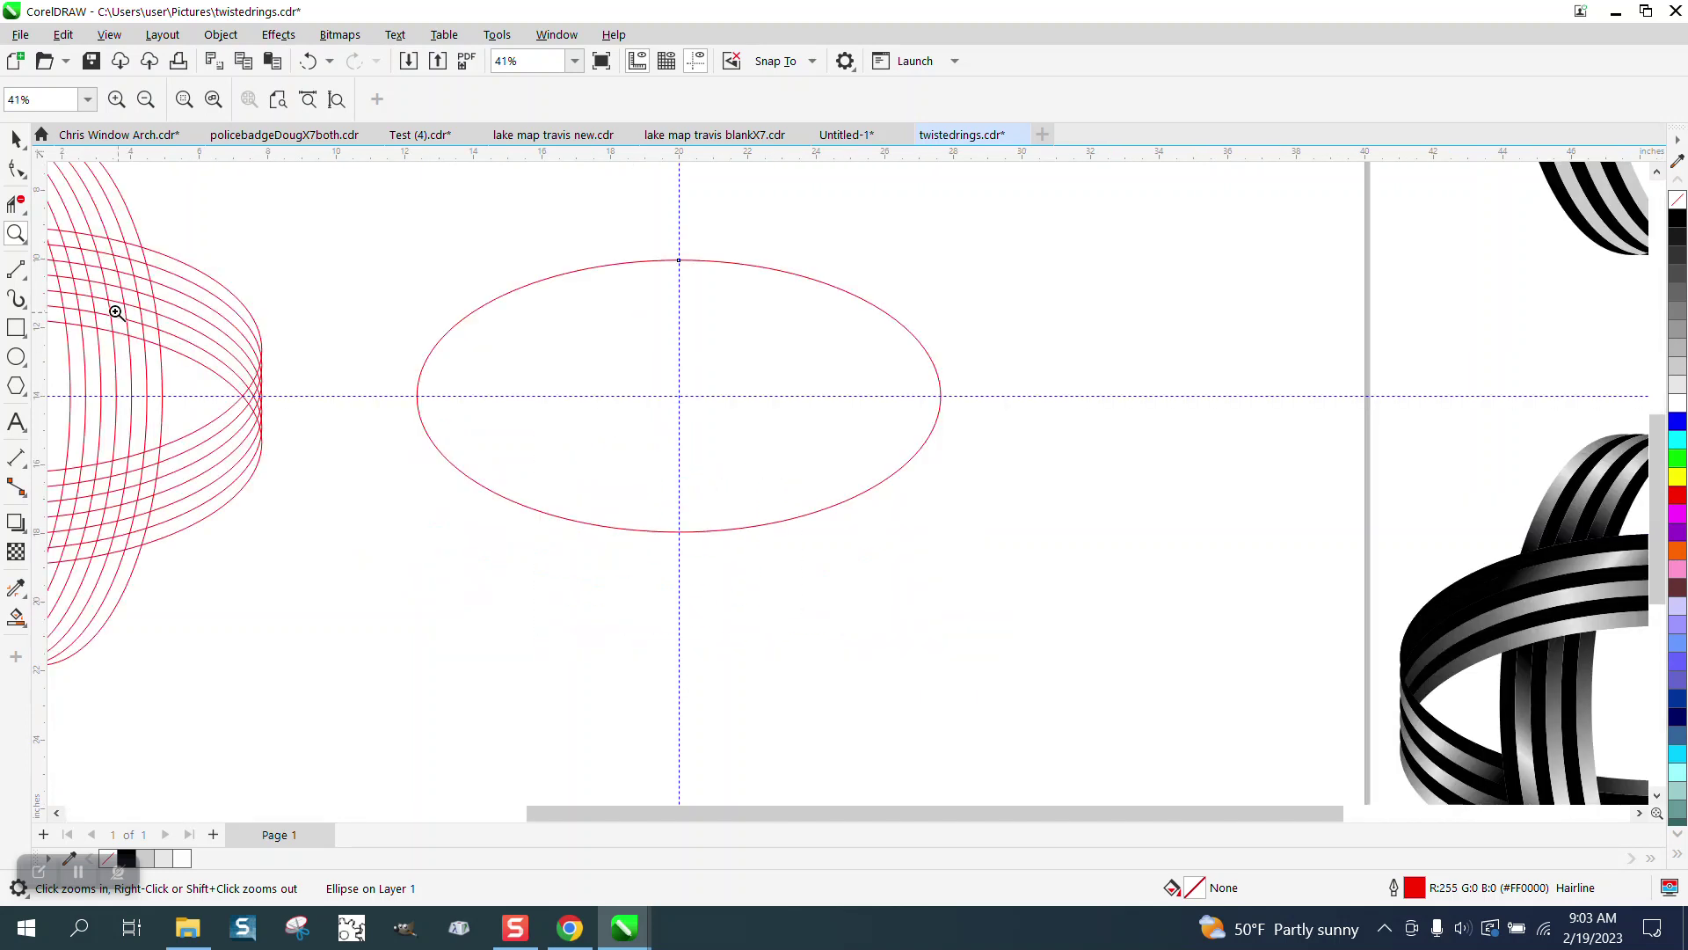
left_click(16, 139)
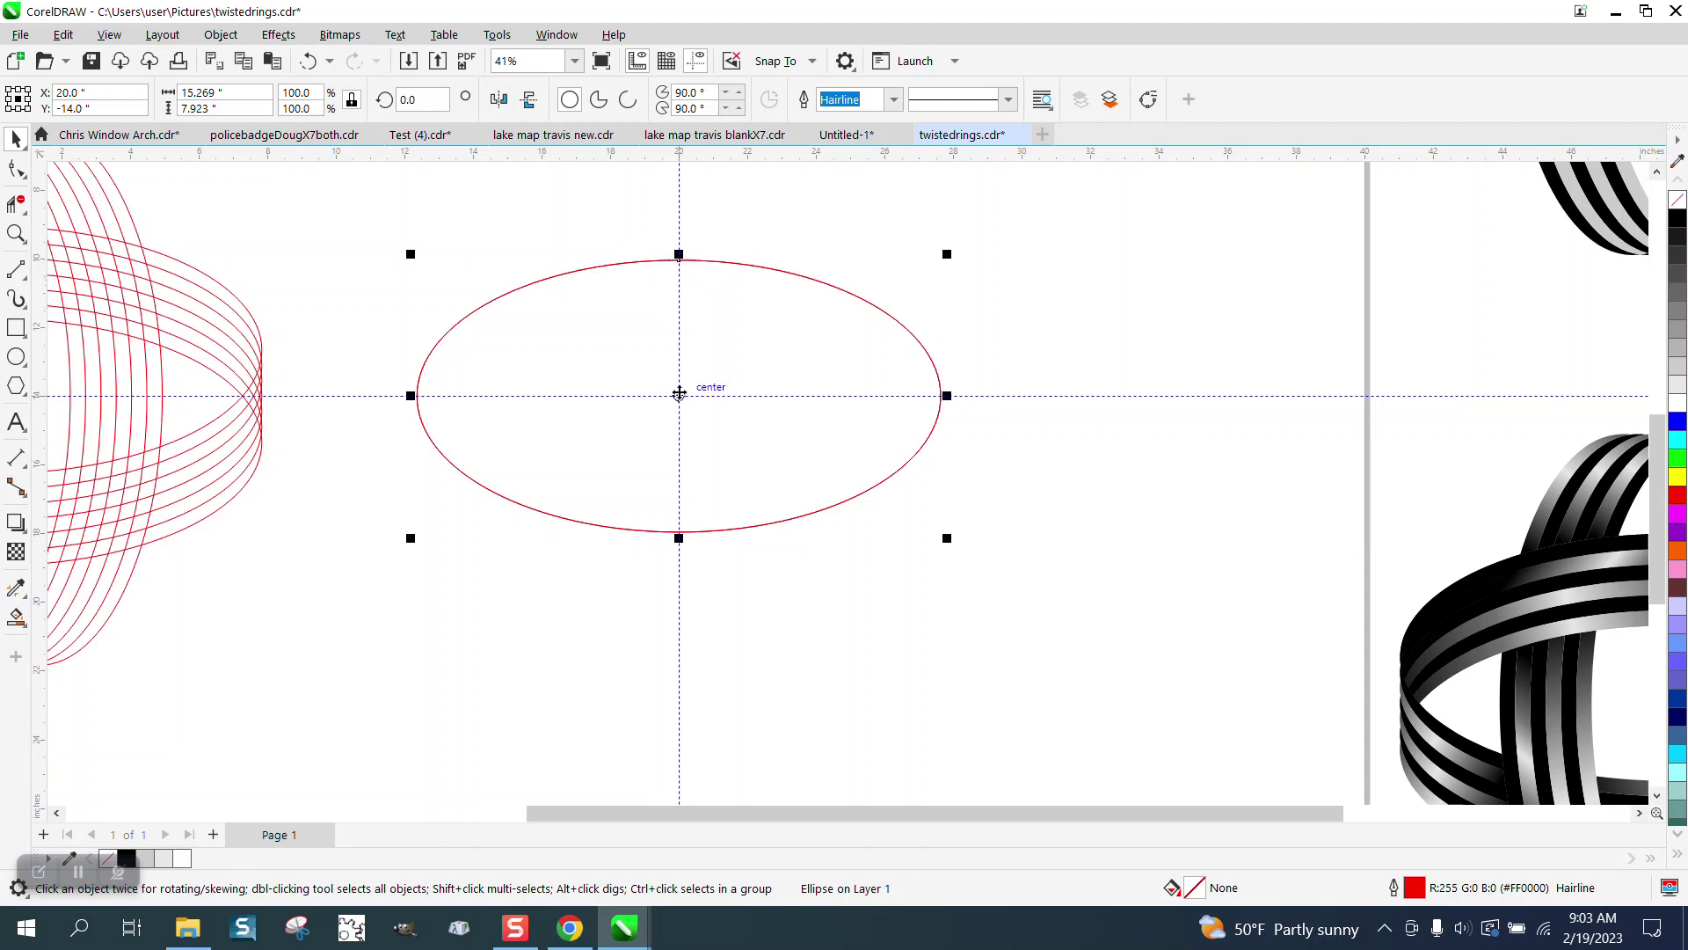
left_click_drag(680, 397, 679, 414)
key("ctrl+r")
key("ctrl+r")
key("ctrl+r")
key("ctrl+r")
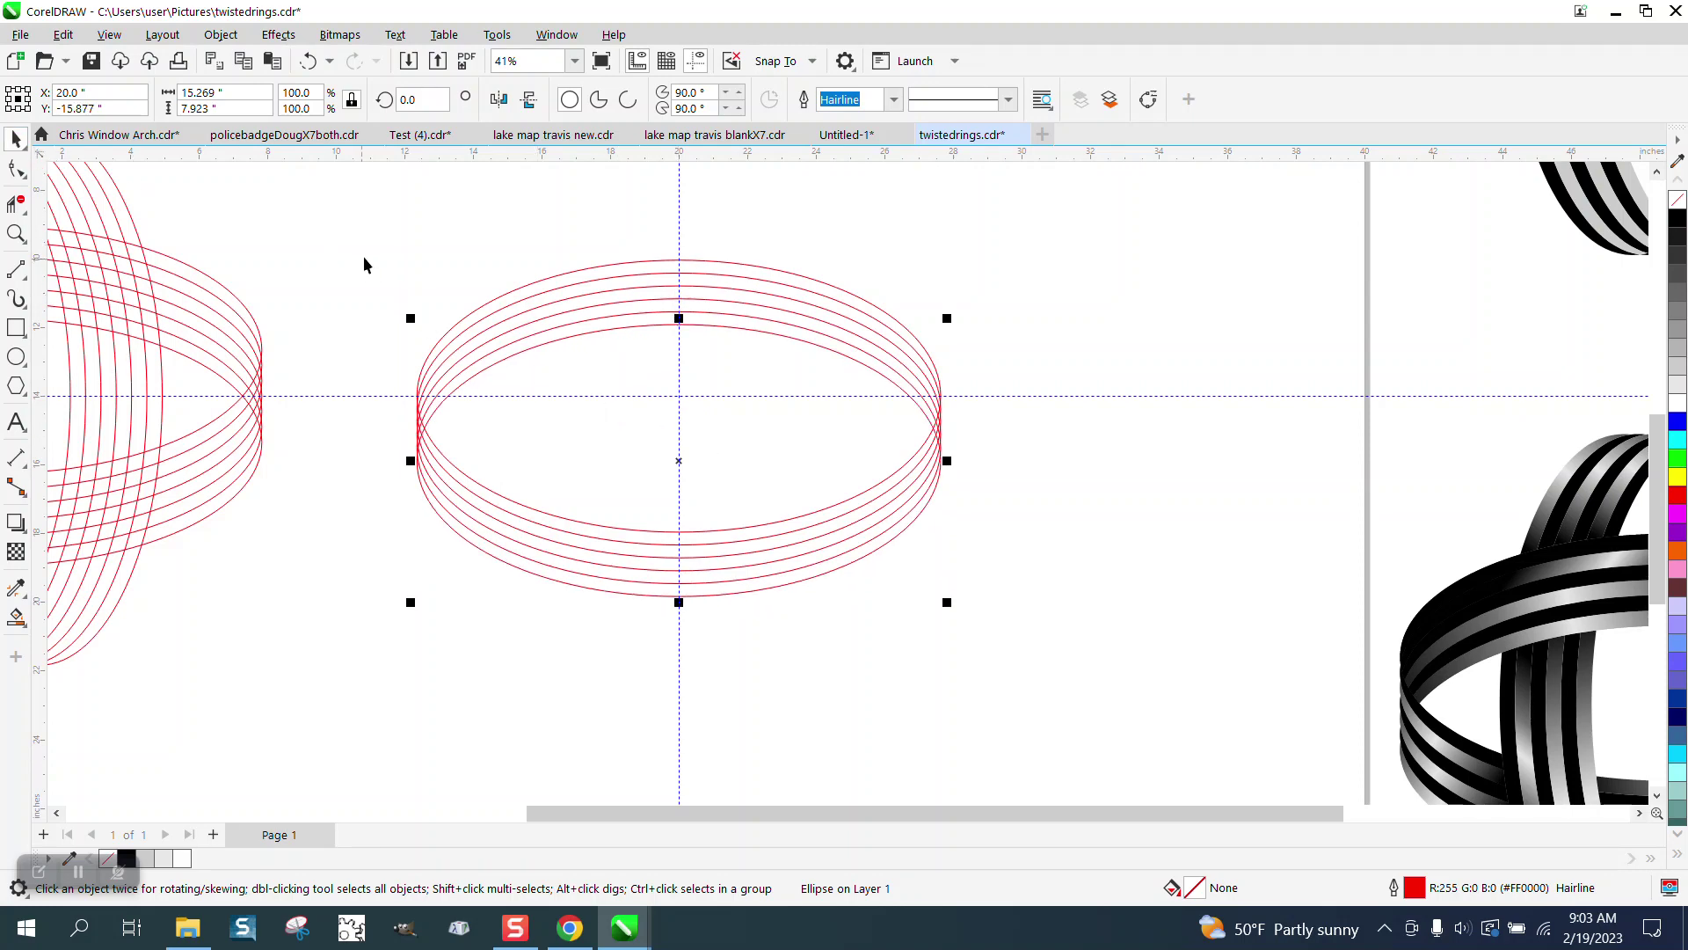
left_click_drag(366, 244, 991, 773)
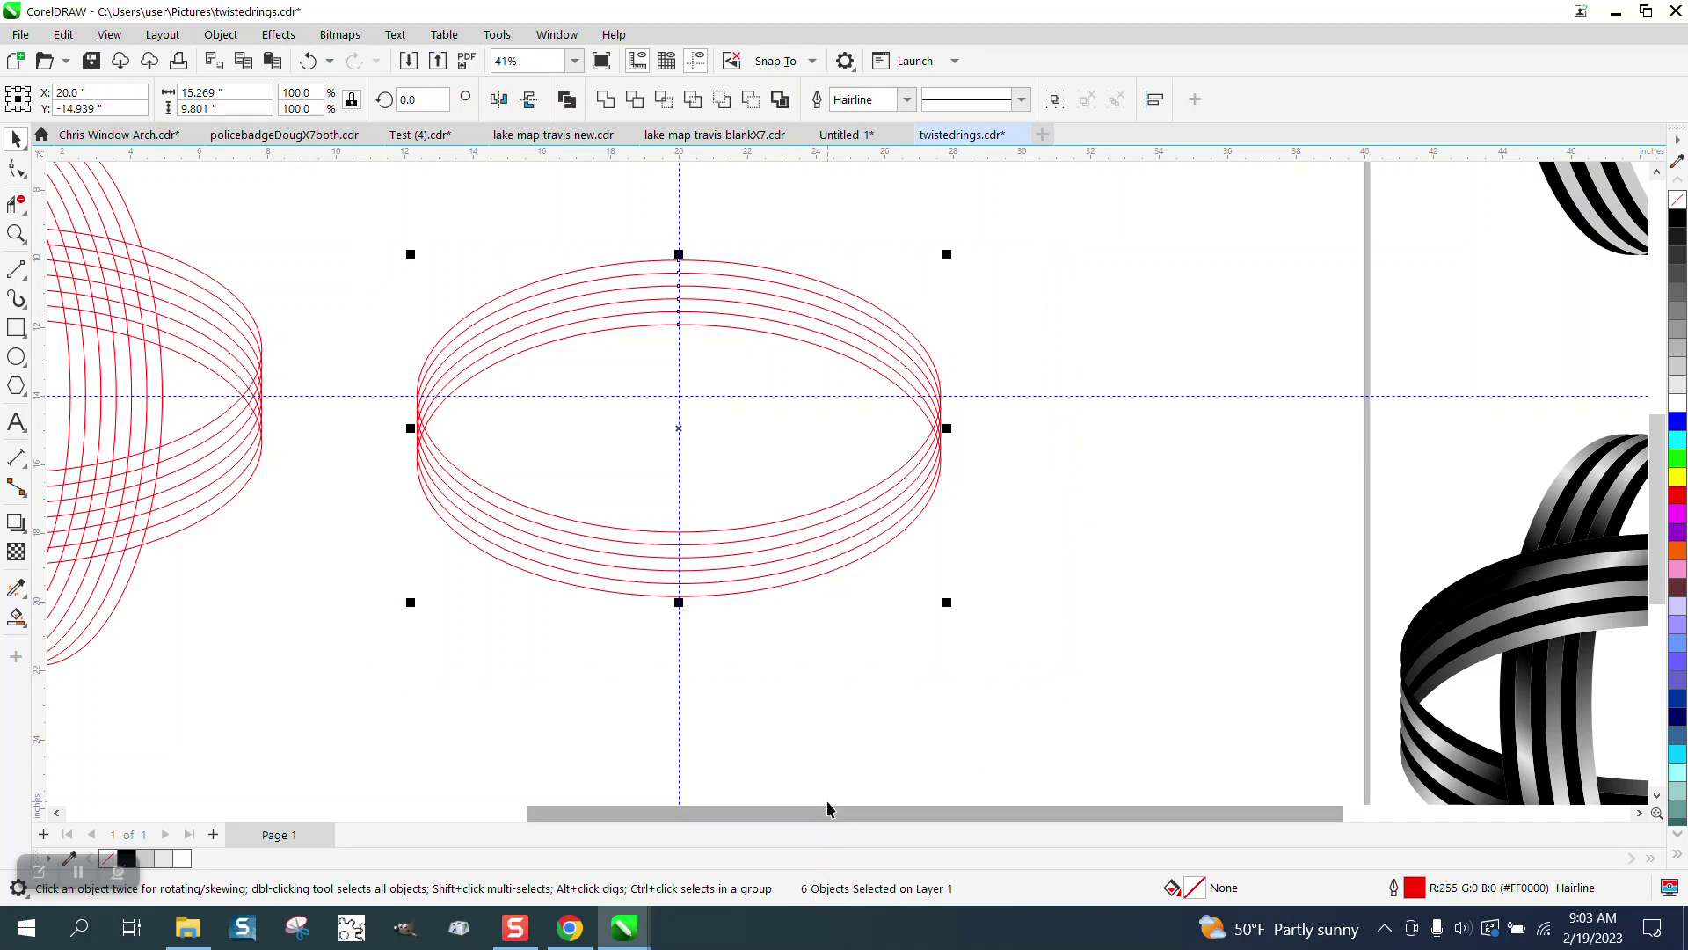
Step: Group the six ellipses, centre them on the horizontal guide, and rotate a copy 90°
key("ctrl+g")
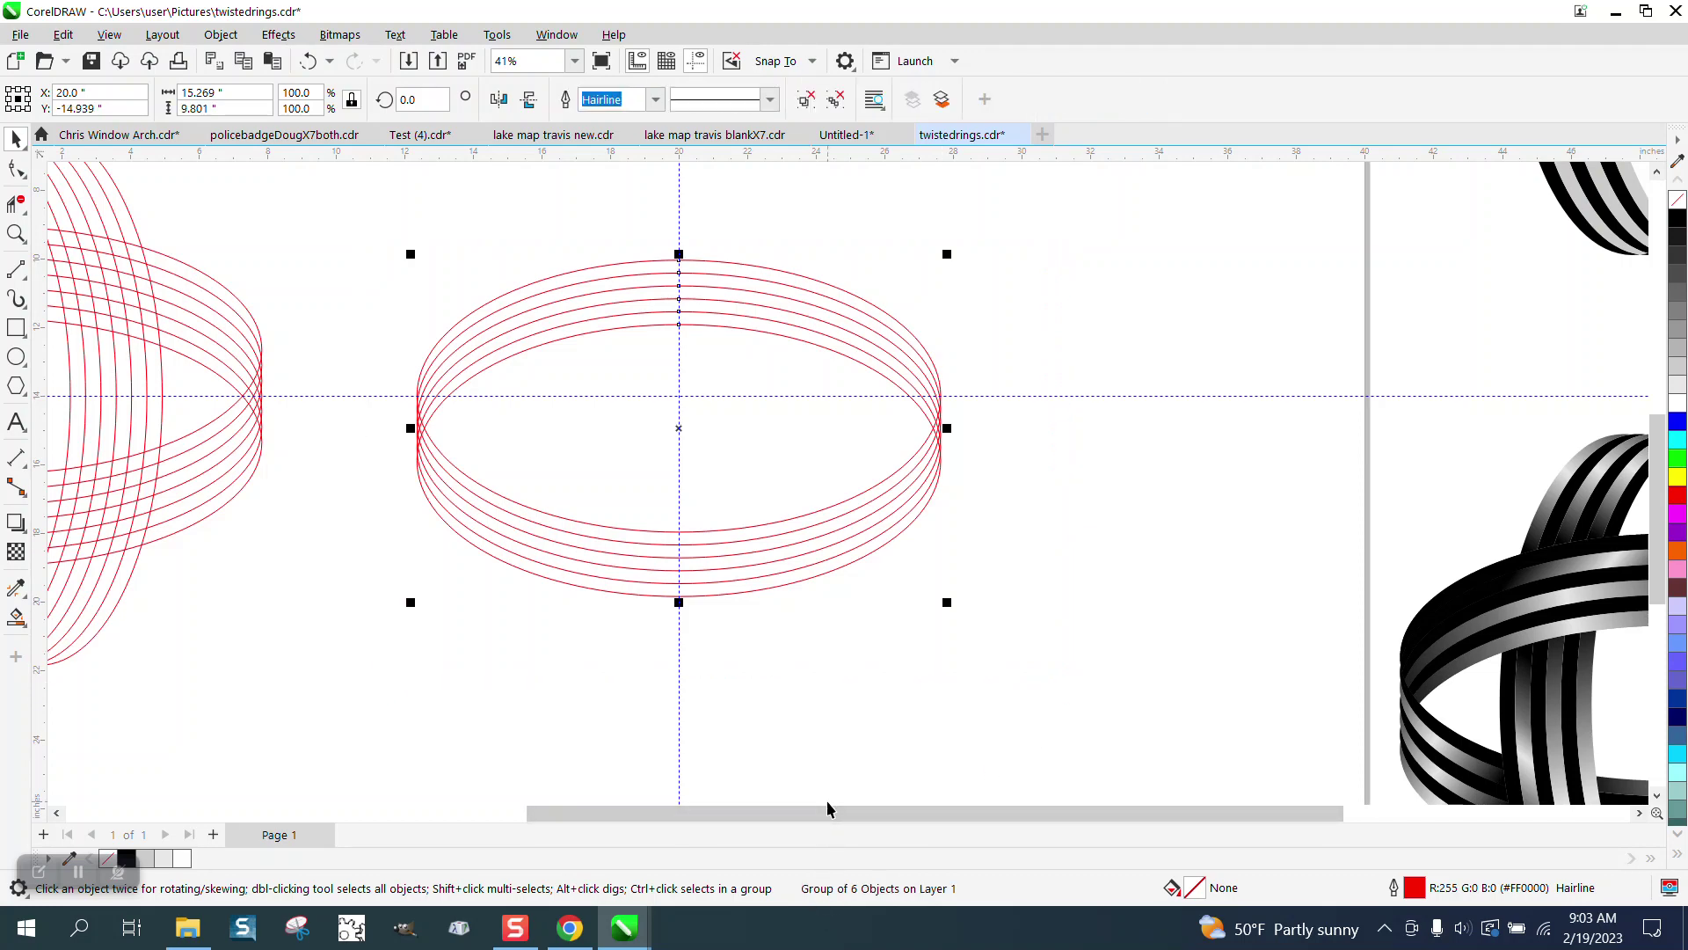
key("e")
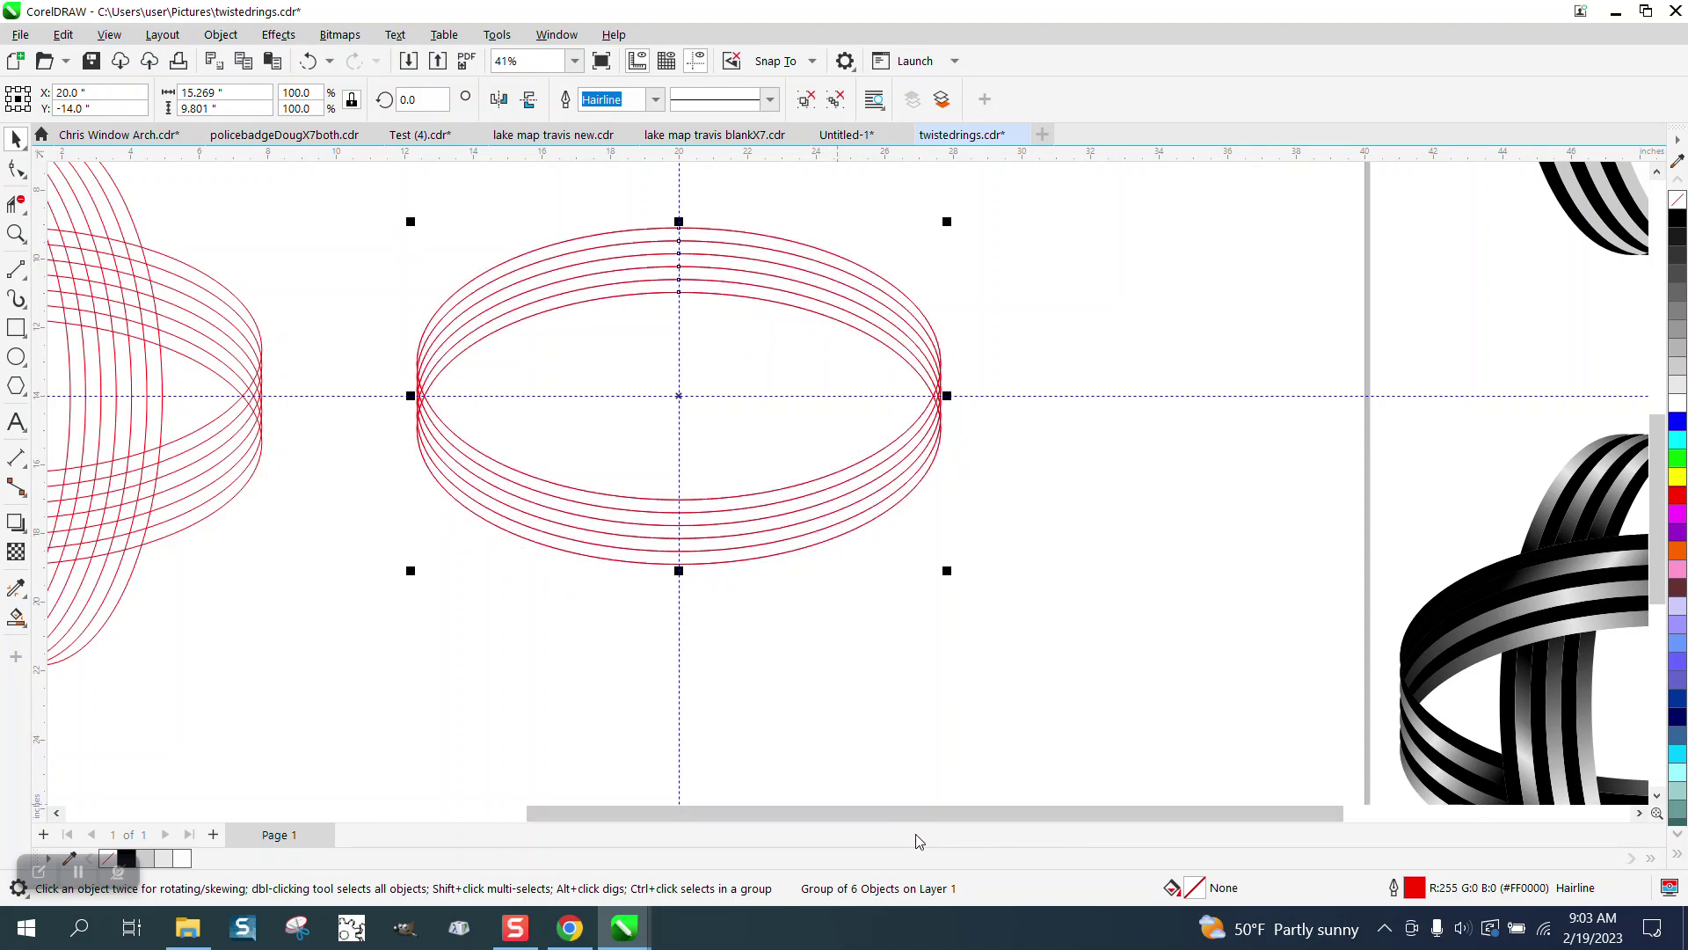
left_click(412, 100)
type("90")
key("Return")
Step: Select both crossing ring bands together
scroll(550, 528, "down", 1)
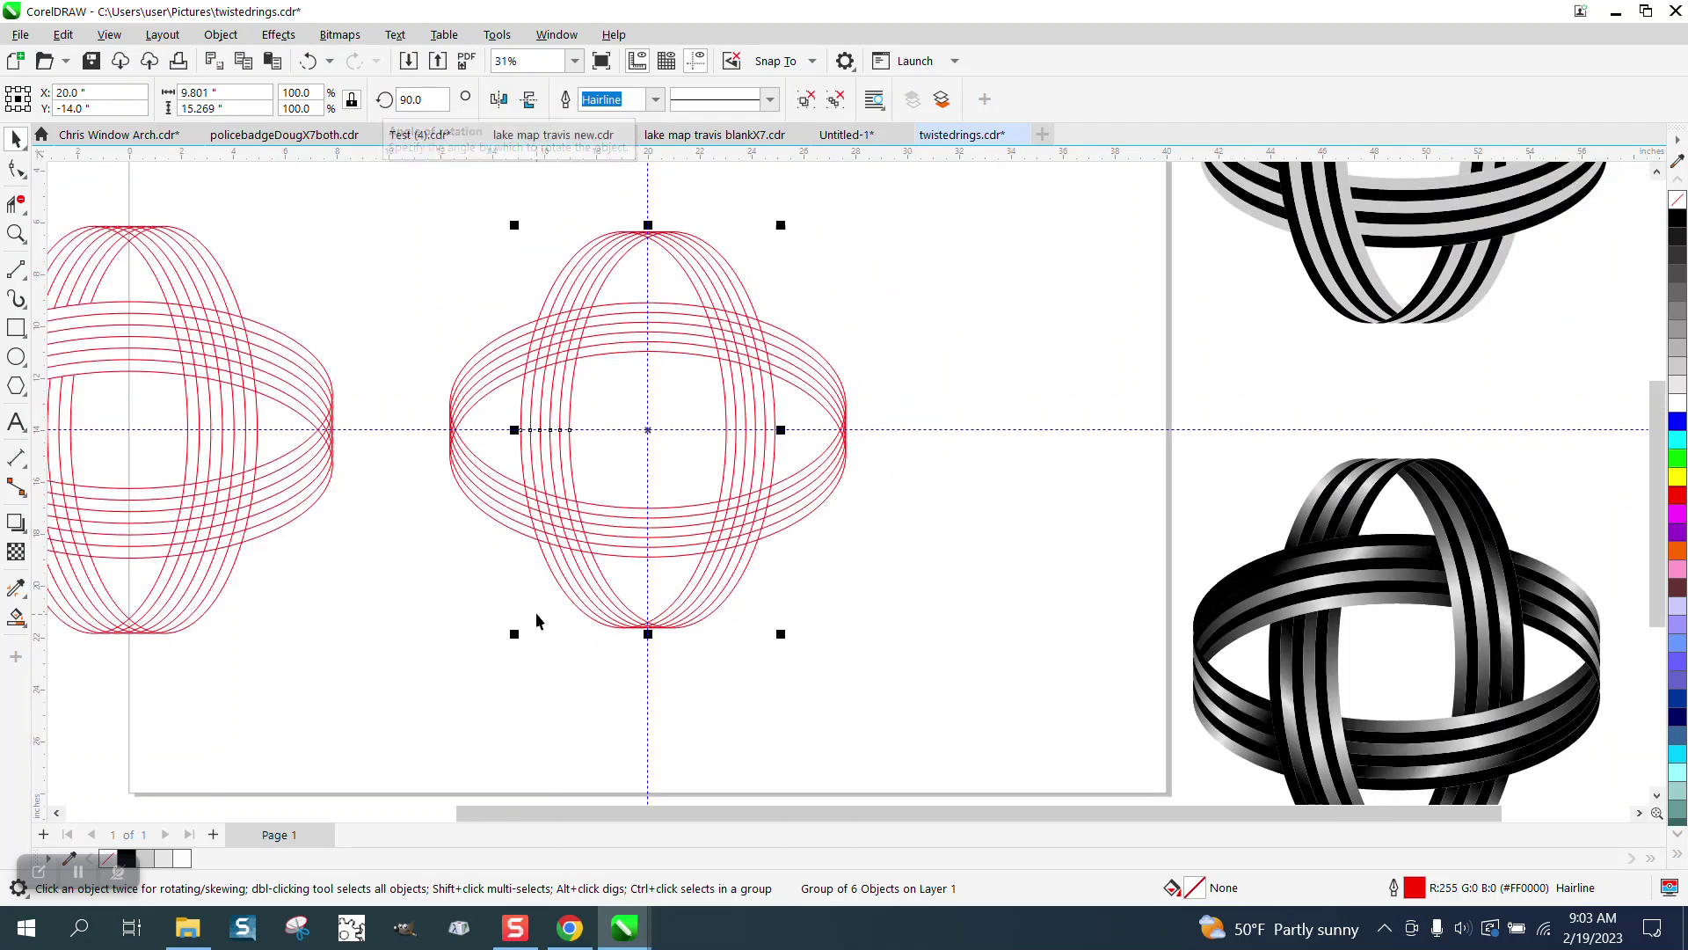
scroll(538, 621, "down", 1)
left_click_drag(417, 235, 923, 708)
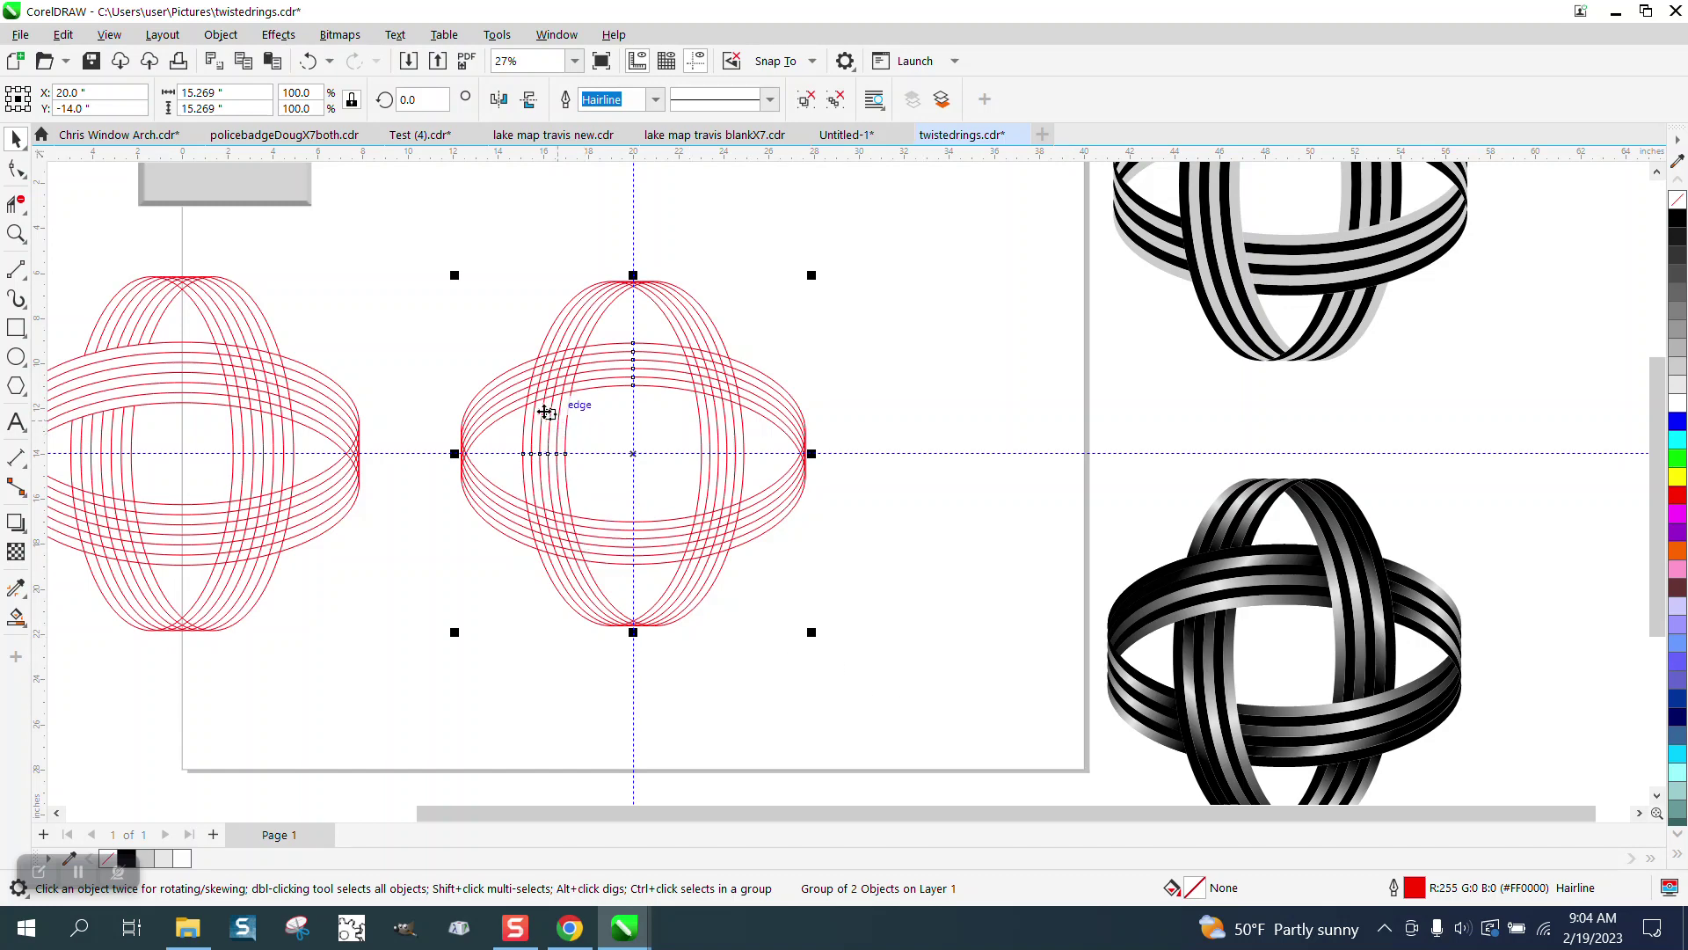
Step: Zoom in on the upper-left crossing of the ring bands
left_click(16, 233)
left_click_drag(479, 298, 835, 508)
scroll(796, 597, "down", 4)
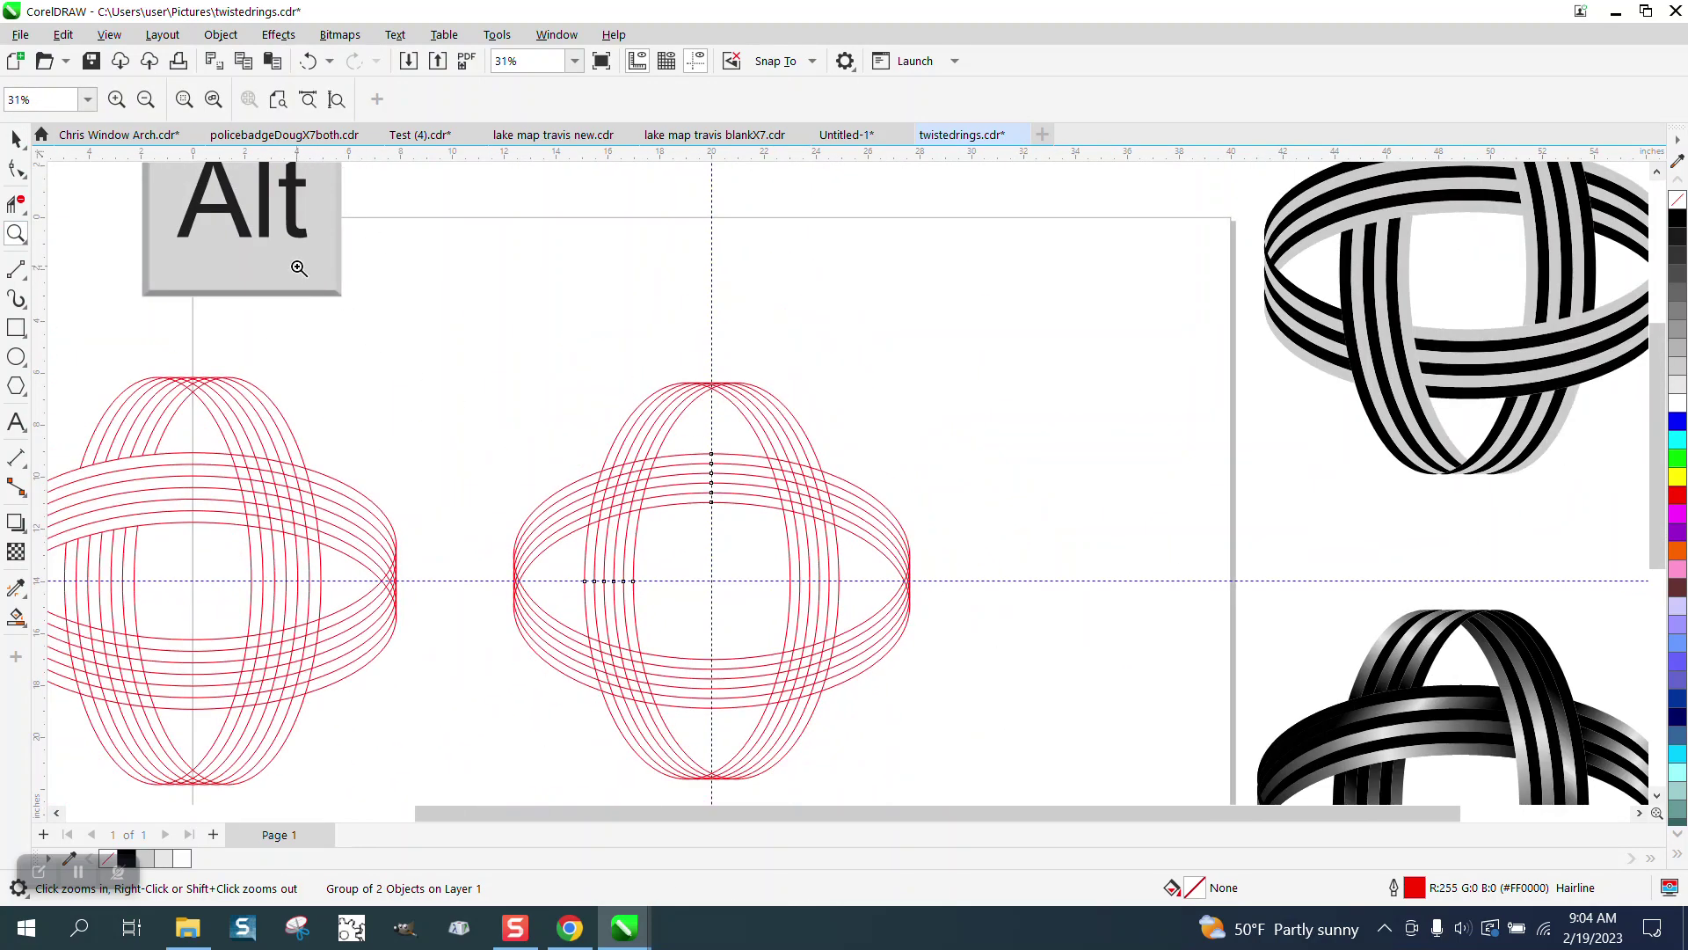
left_click(16, 139)
left_click(16, 233)
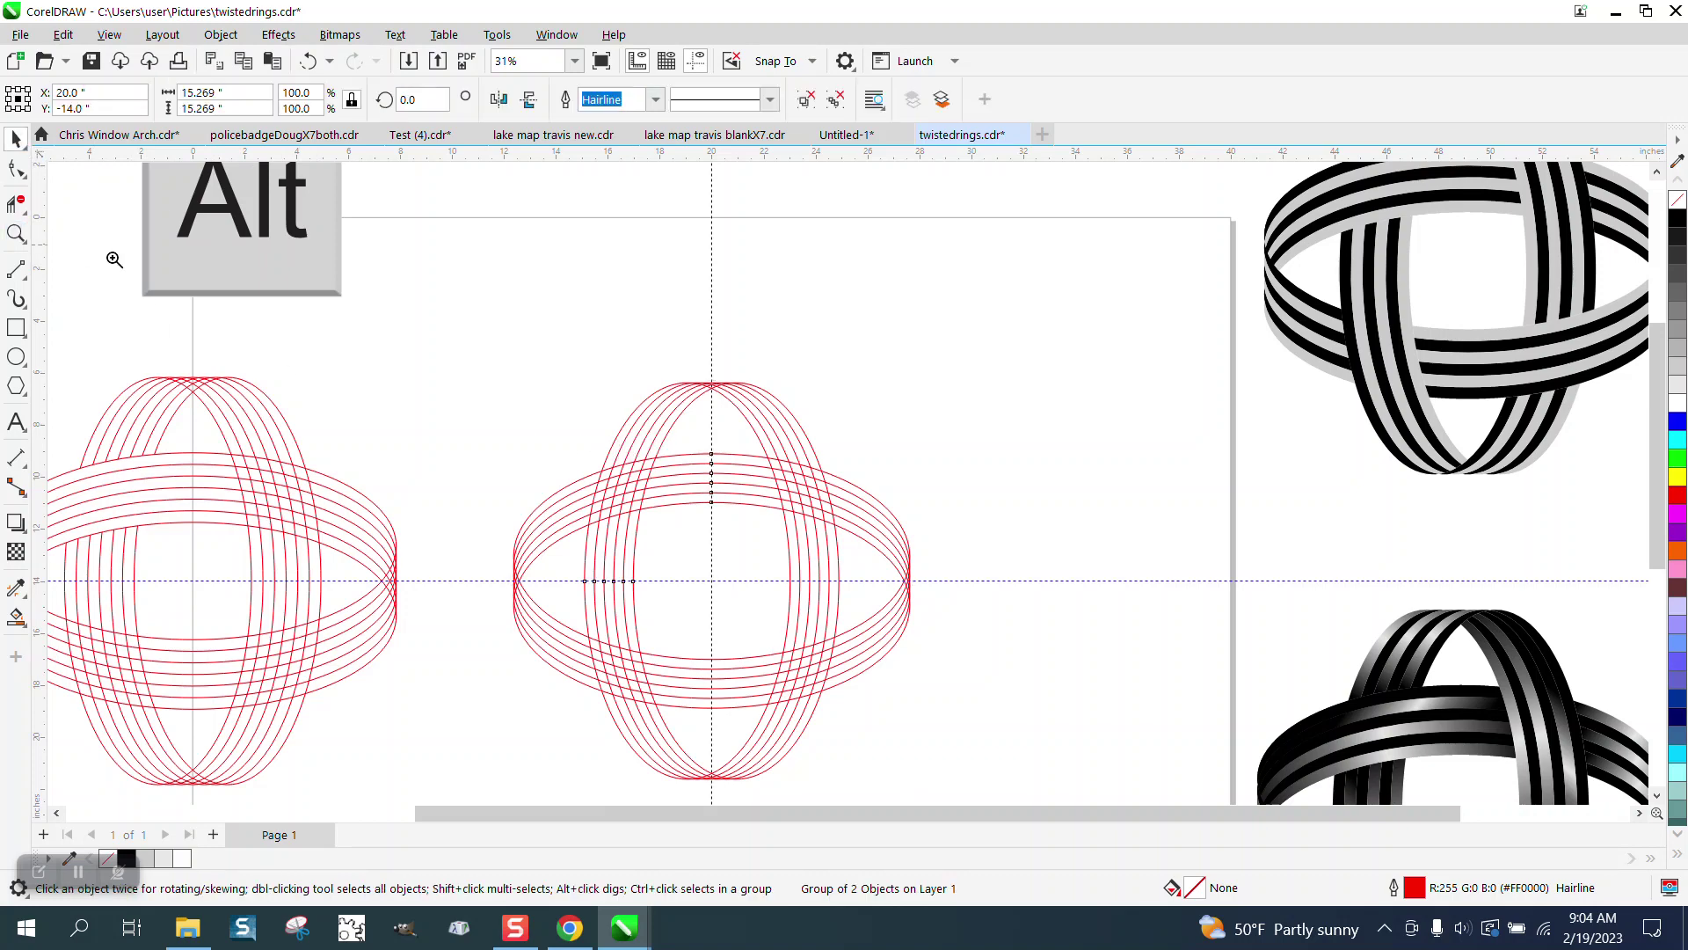
left_click_drag(584, 471, 857, 611)
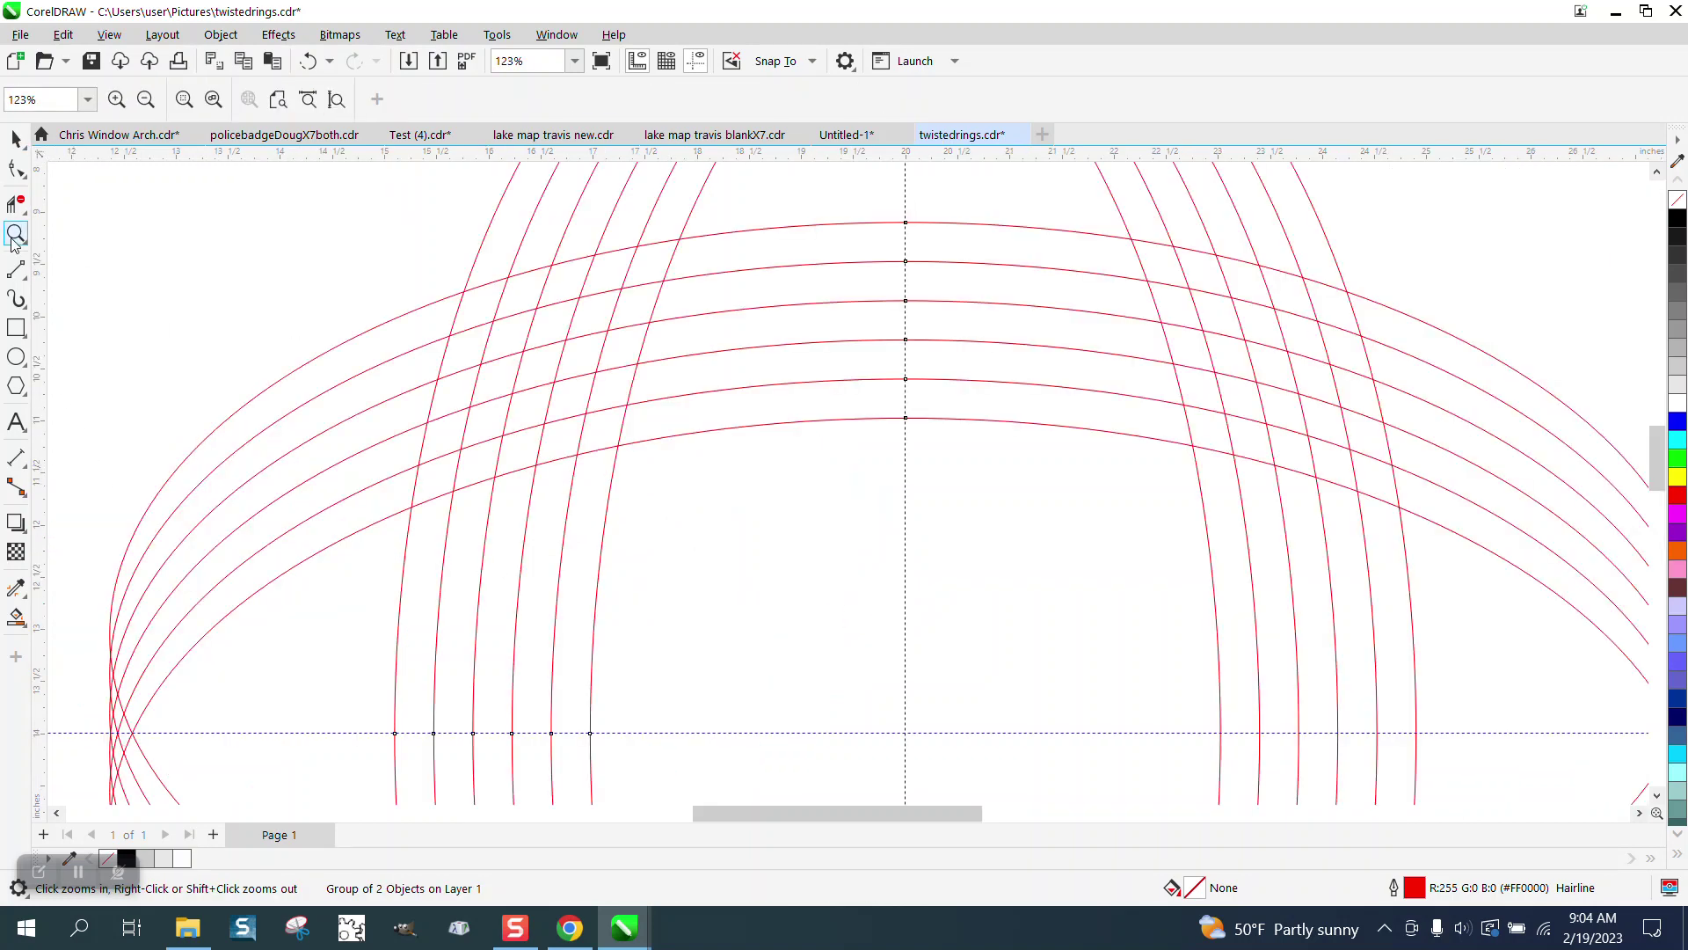
Step: Erase the vertical band's segments inside the top, second, fourth and fifth horizontal bands
left_click(16, 204)
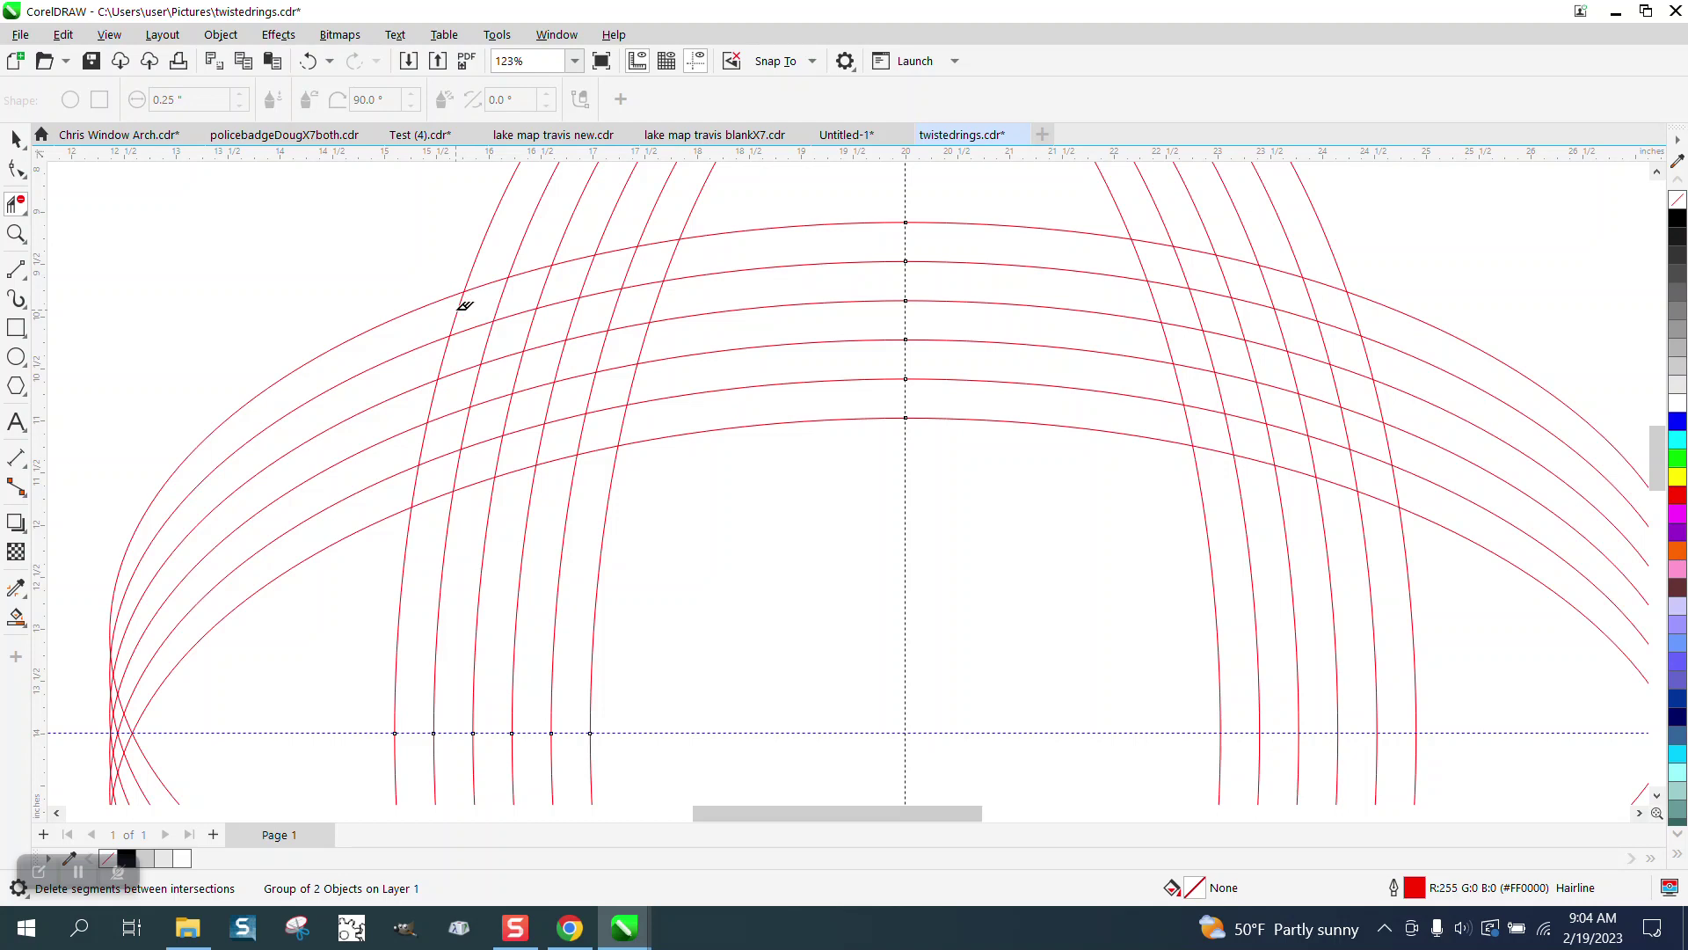
left_click_drag(452, 312, 425, 358)
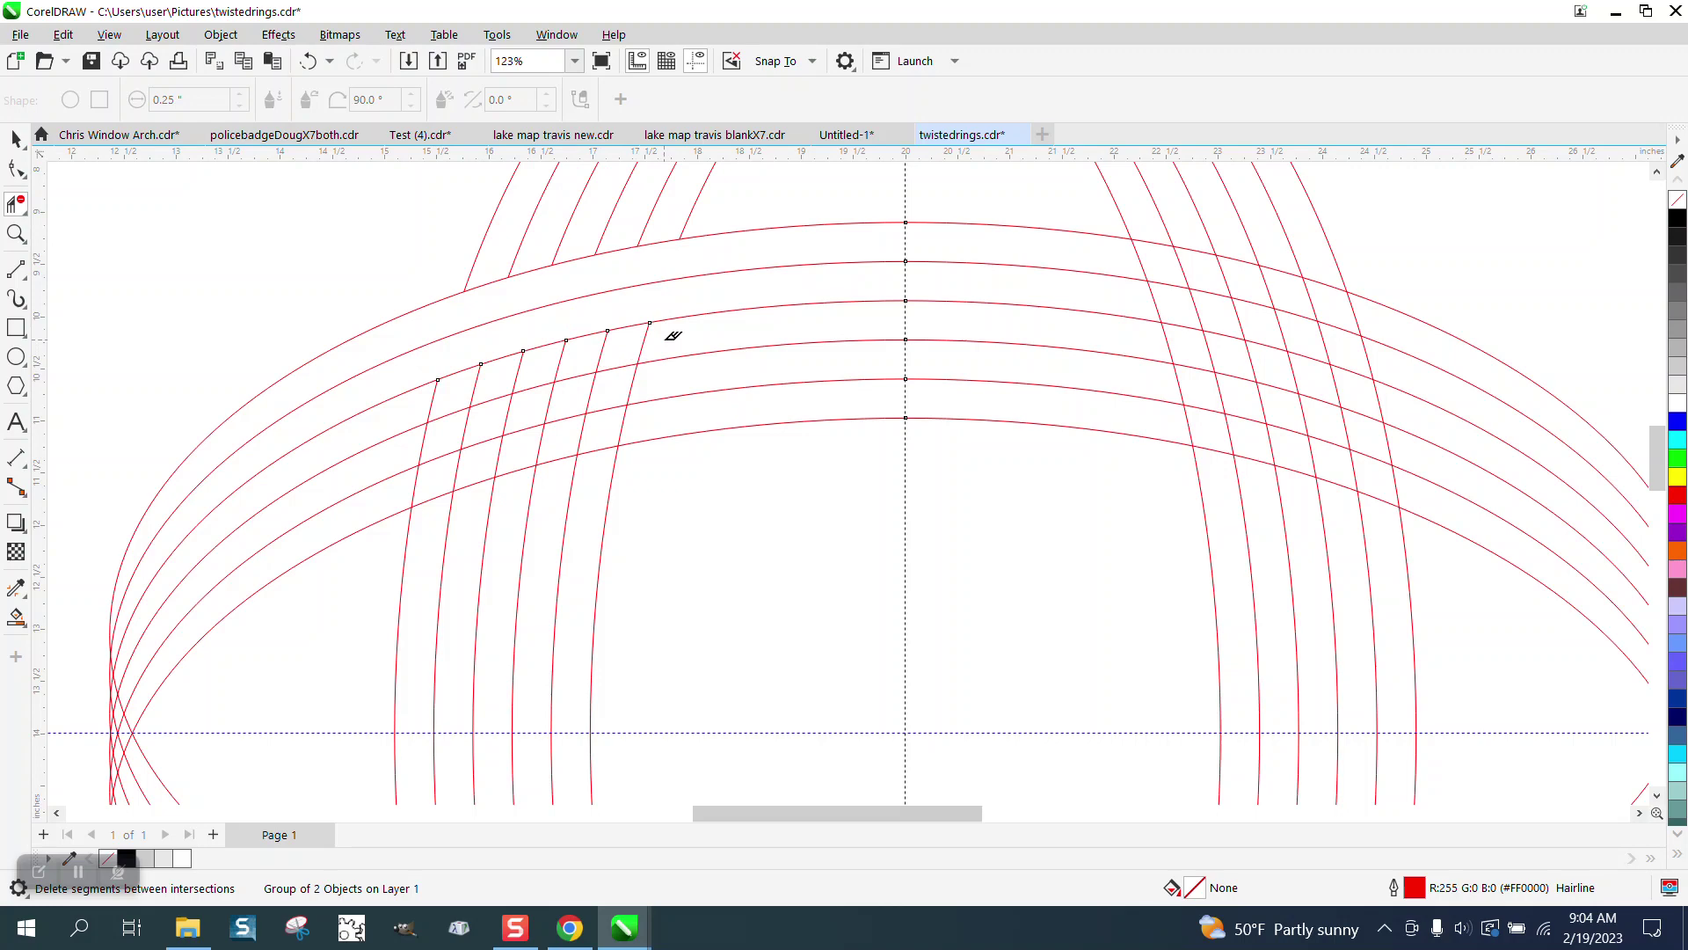
mouse_move(668, 338)
left_mouse_down()
mouse_move(561, 353)
mouse_move(422, 396)
left_mouse_up()
mouse_move(655, 379)
left_mouse_down()
mouse_move(510, 411)
mouse_move(400, 454)
left_mouse_up()
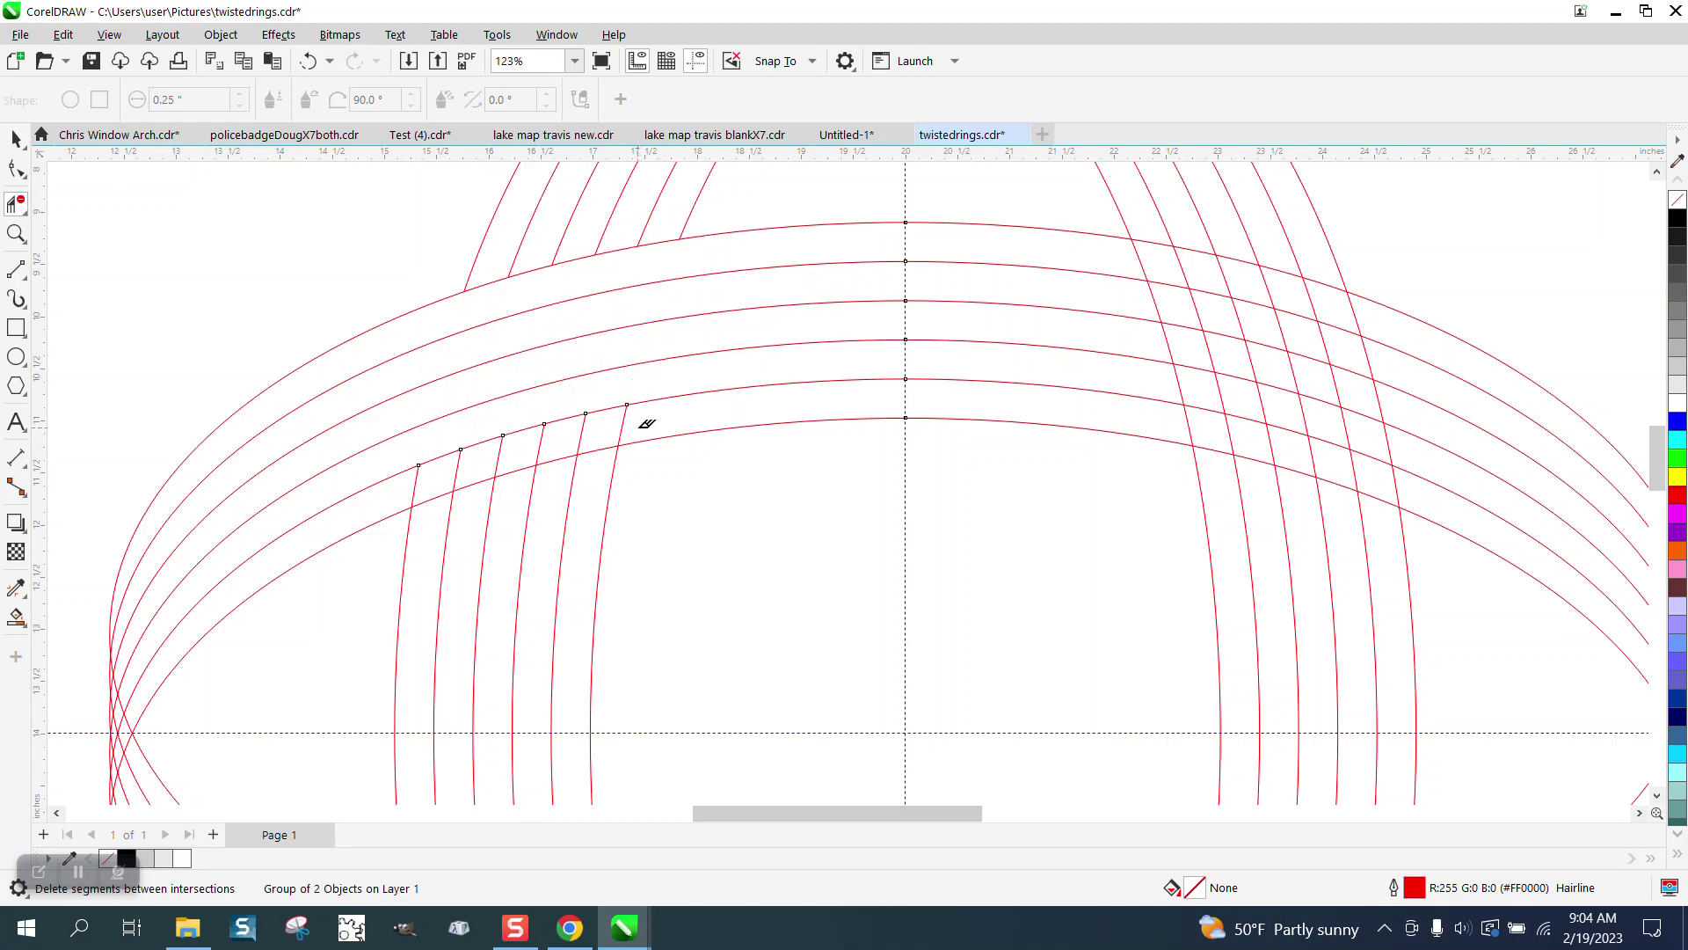
left_click_drag(638, 427, 494, 447)
left_click_drag(413, 484, 417, 481)
scroll(381, 392, "down", 5)
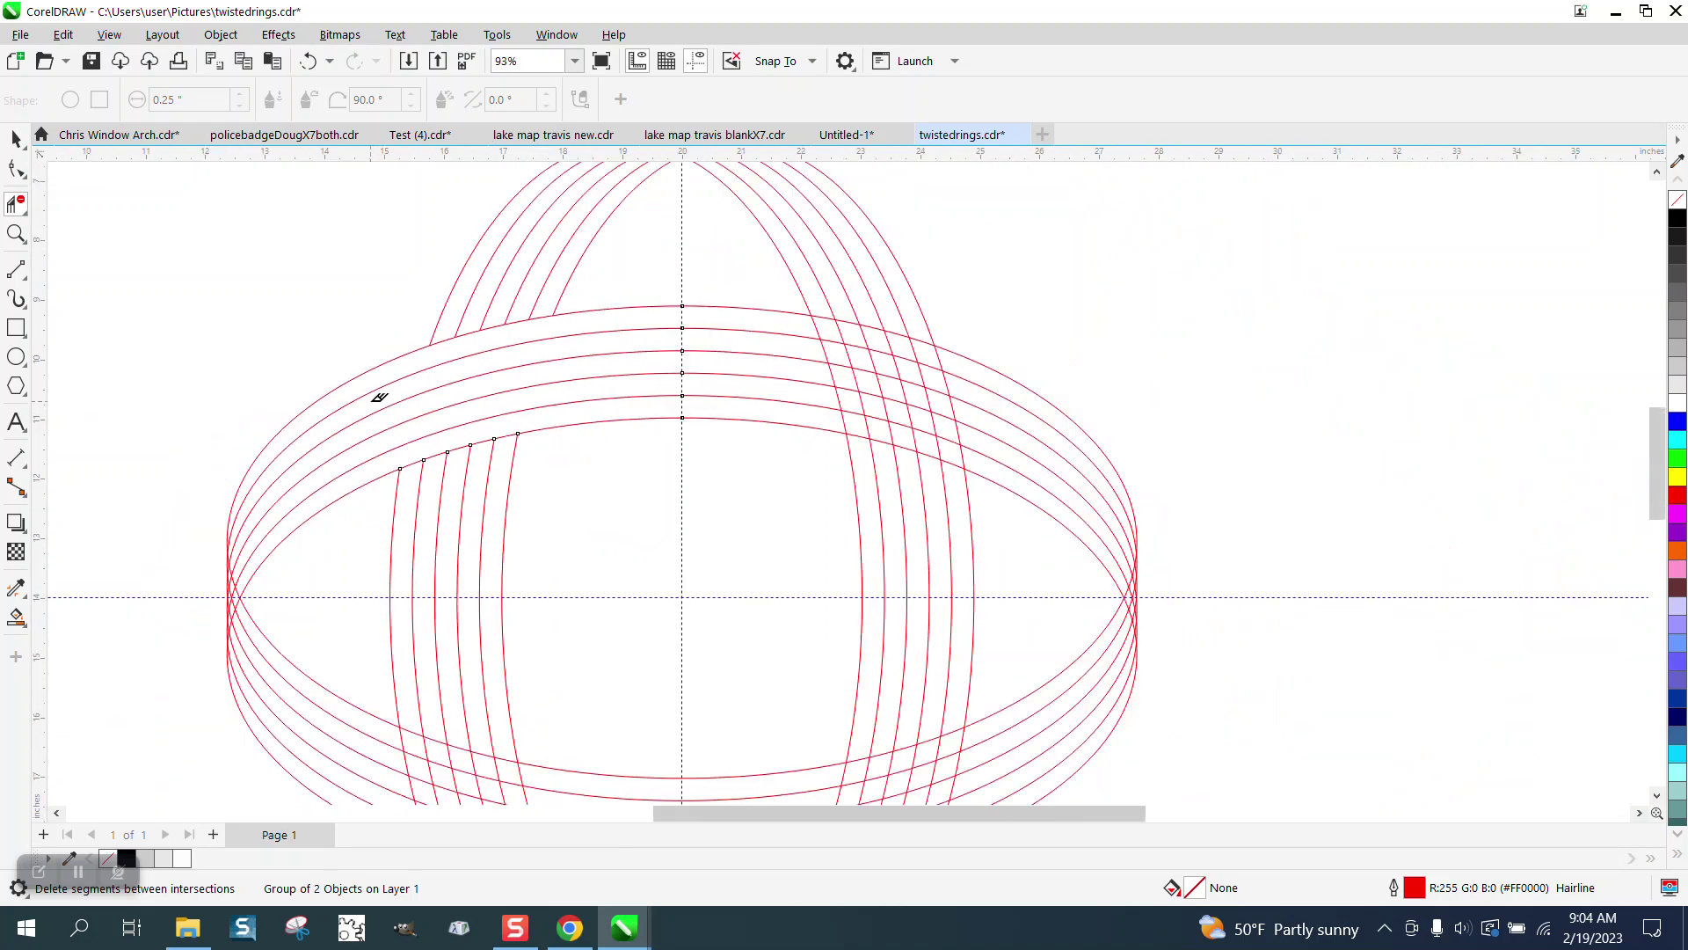
Step: Zoom in closely on the left tip where the ring arcs cross
left_click(16, 233)
left_click_drag(249, 457, 392, 596)
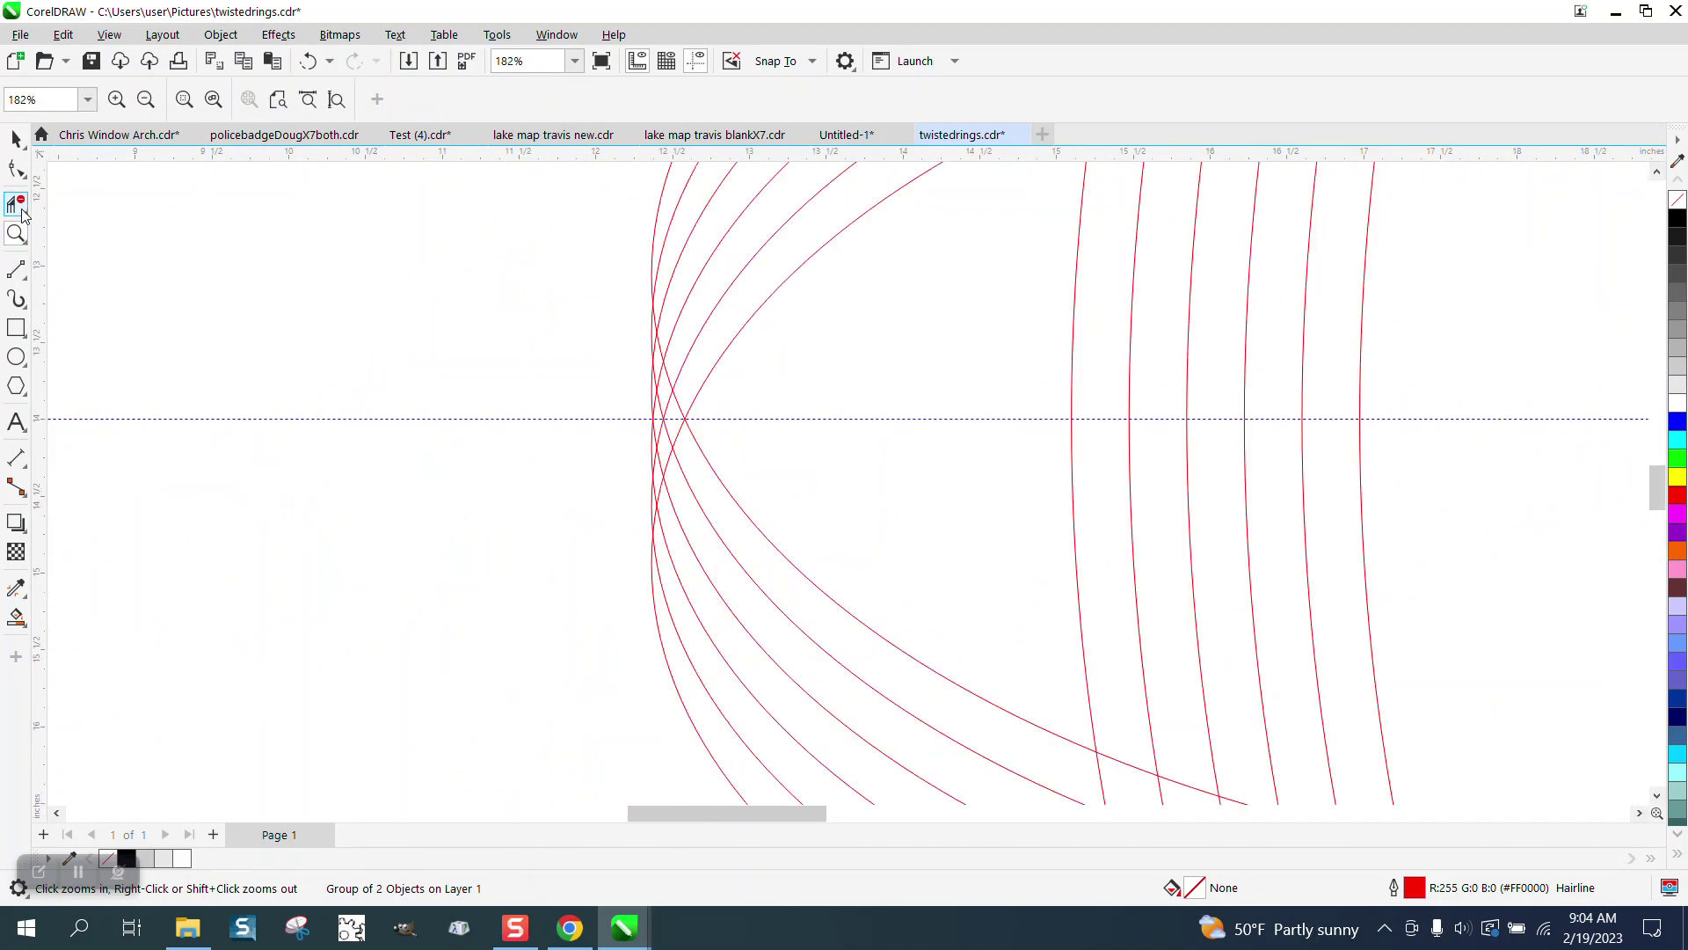
left_click_drag(578, 222, 836, 633)
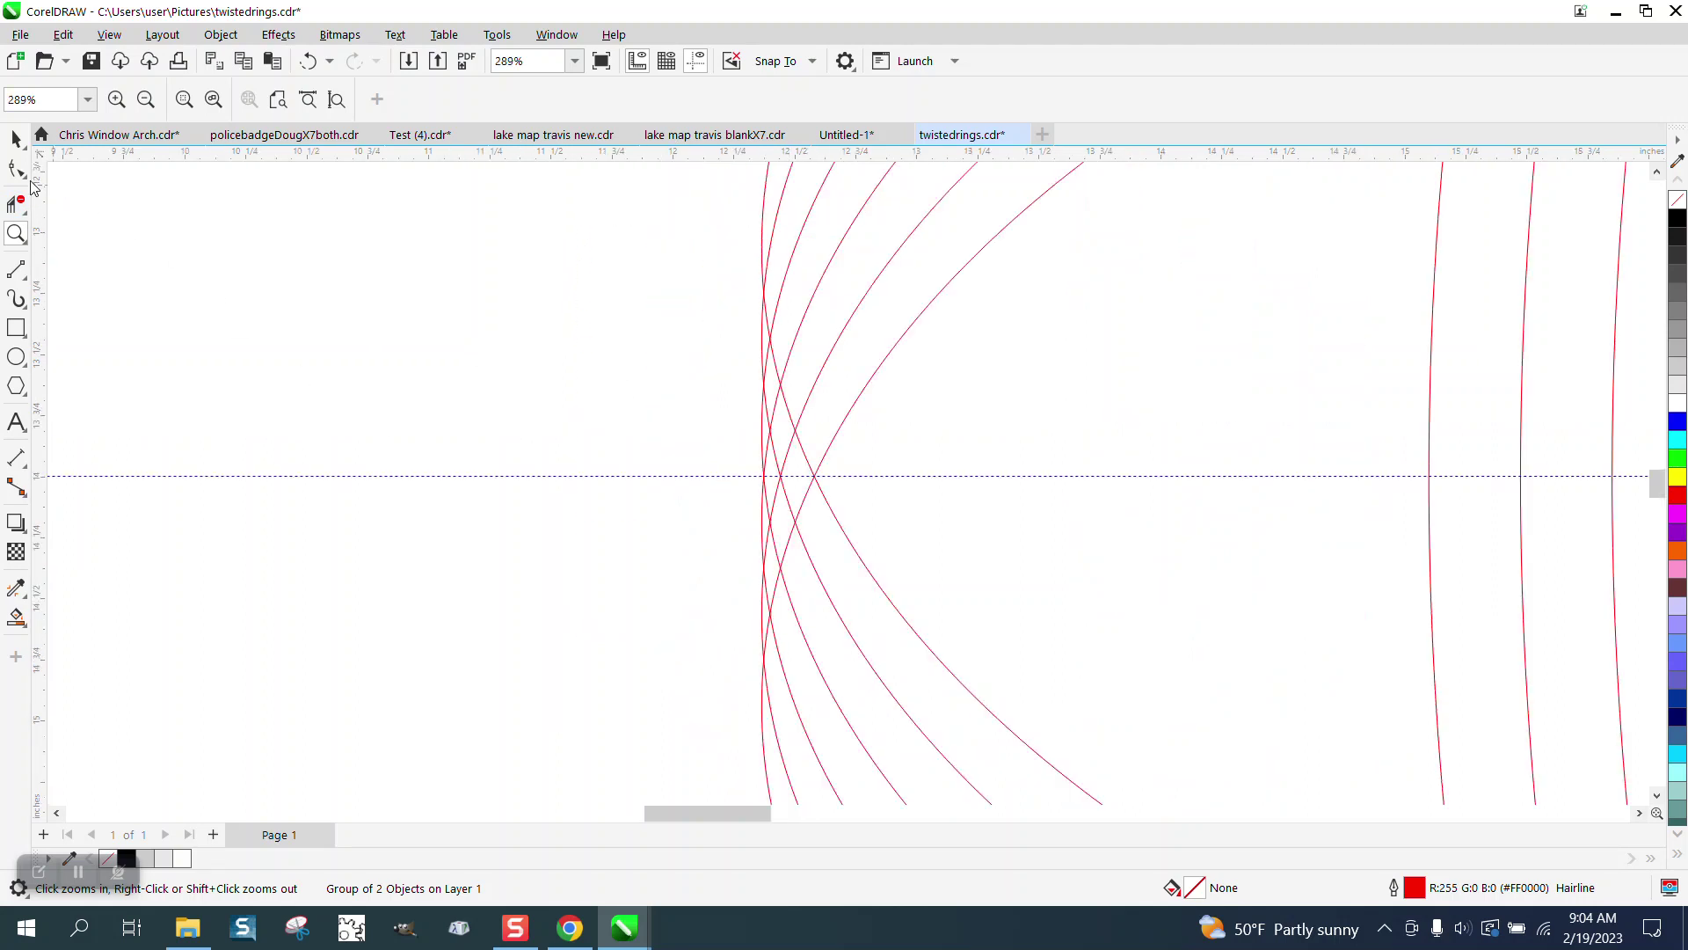
Step: Delete the eight overlapping arc pieces at the left tip of the horizontal band
left_click(16, 204)
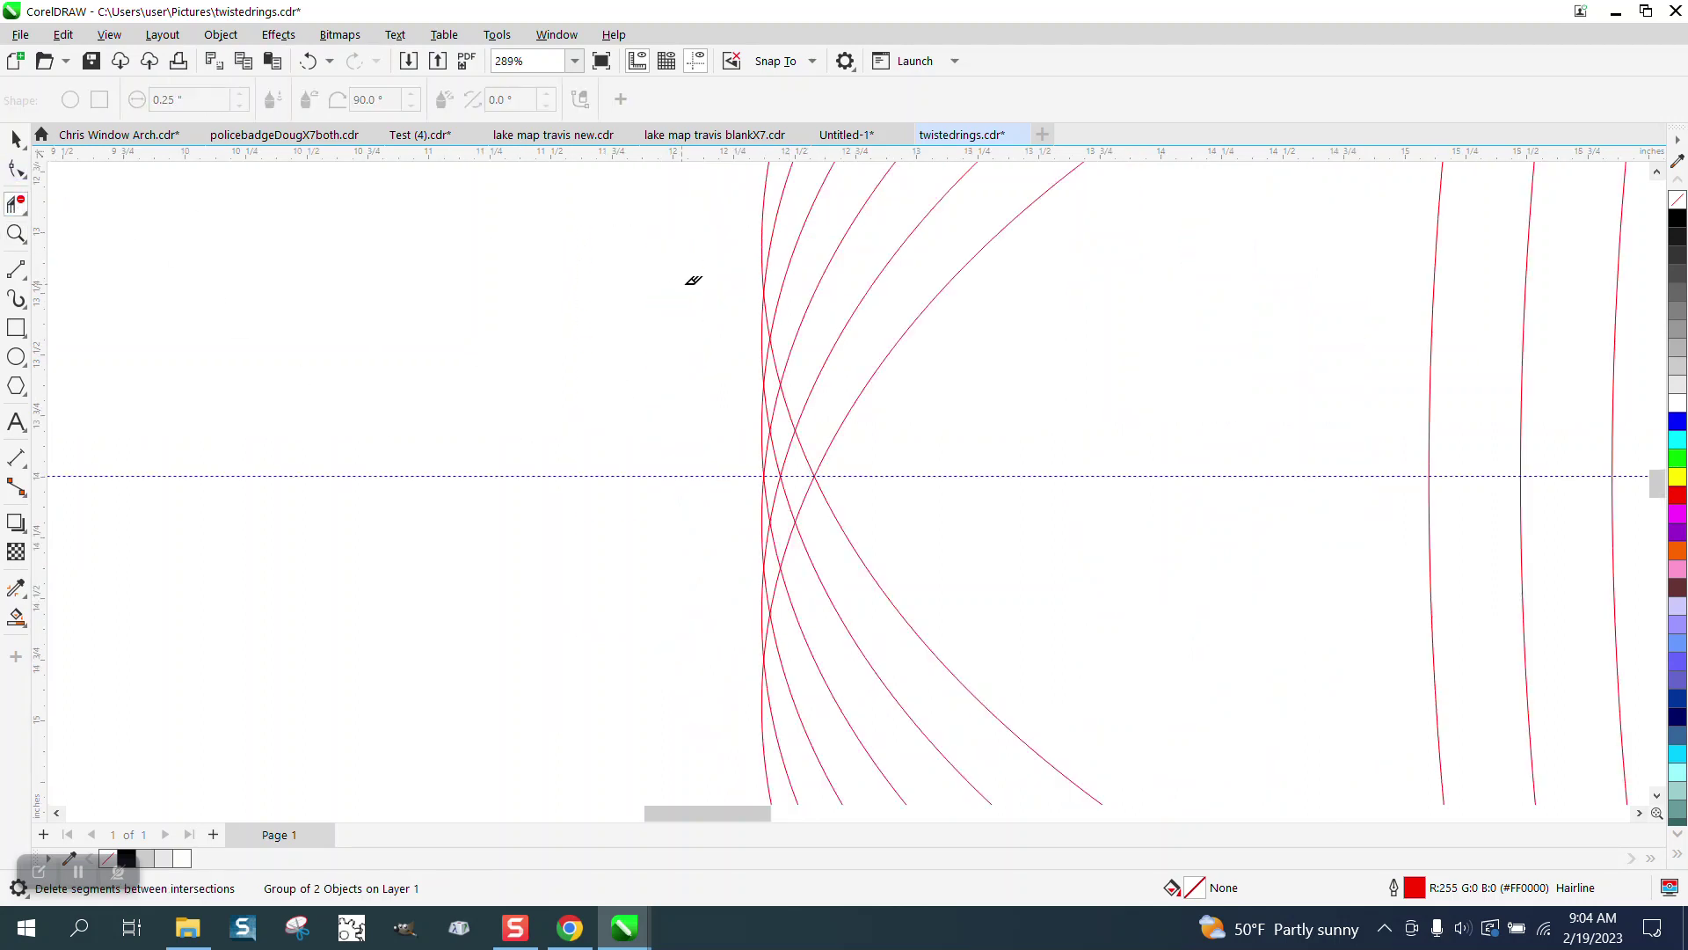
left_click(772, 344)
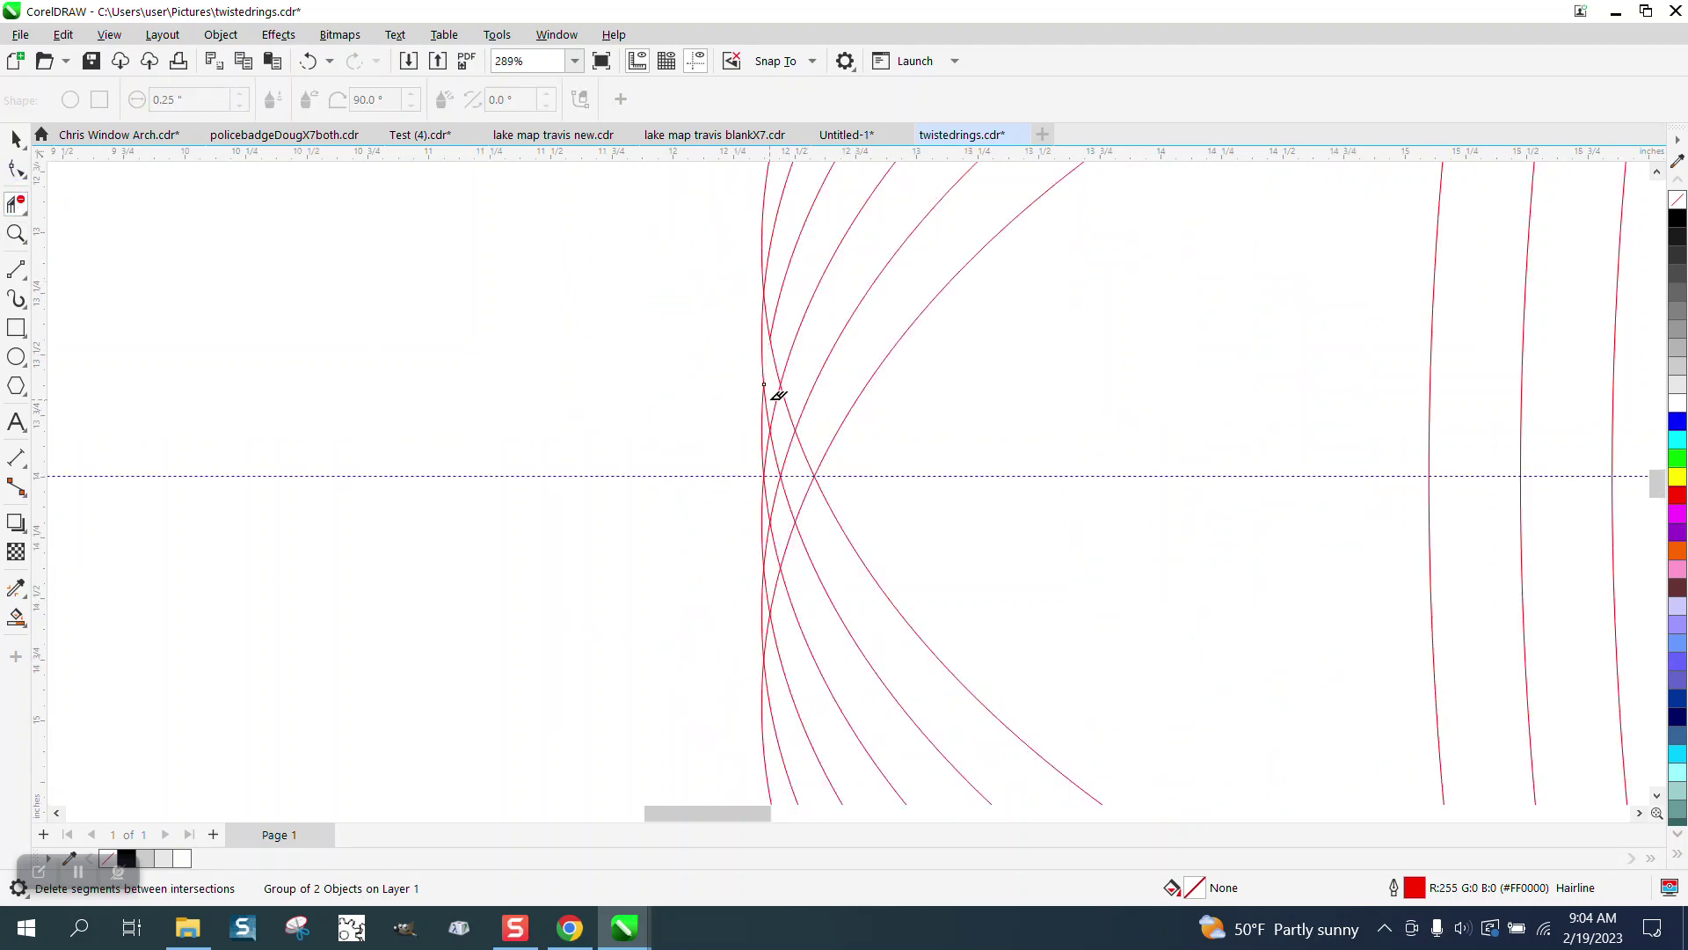
left_click(793, 443)
left_click(778, 393)
left_click(793, 528)
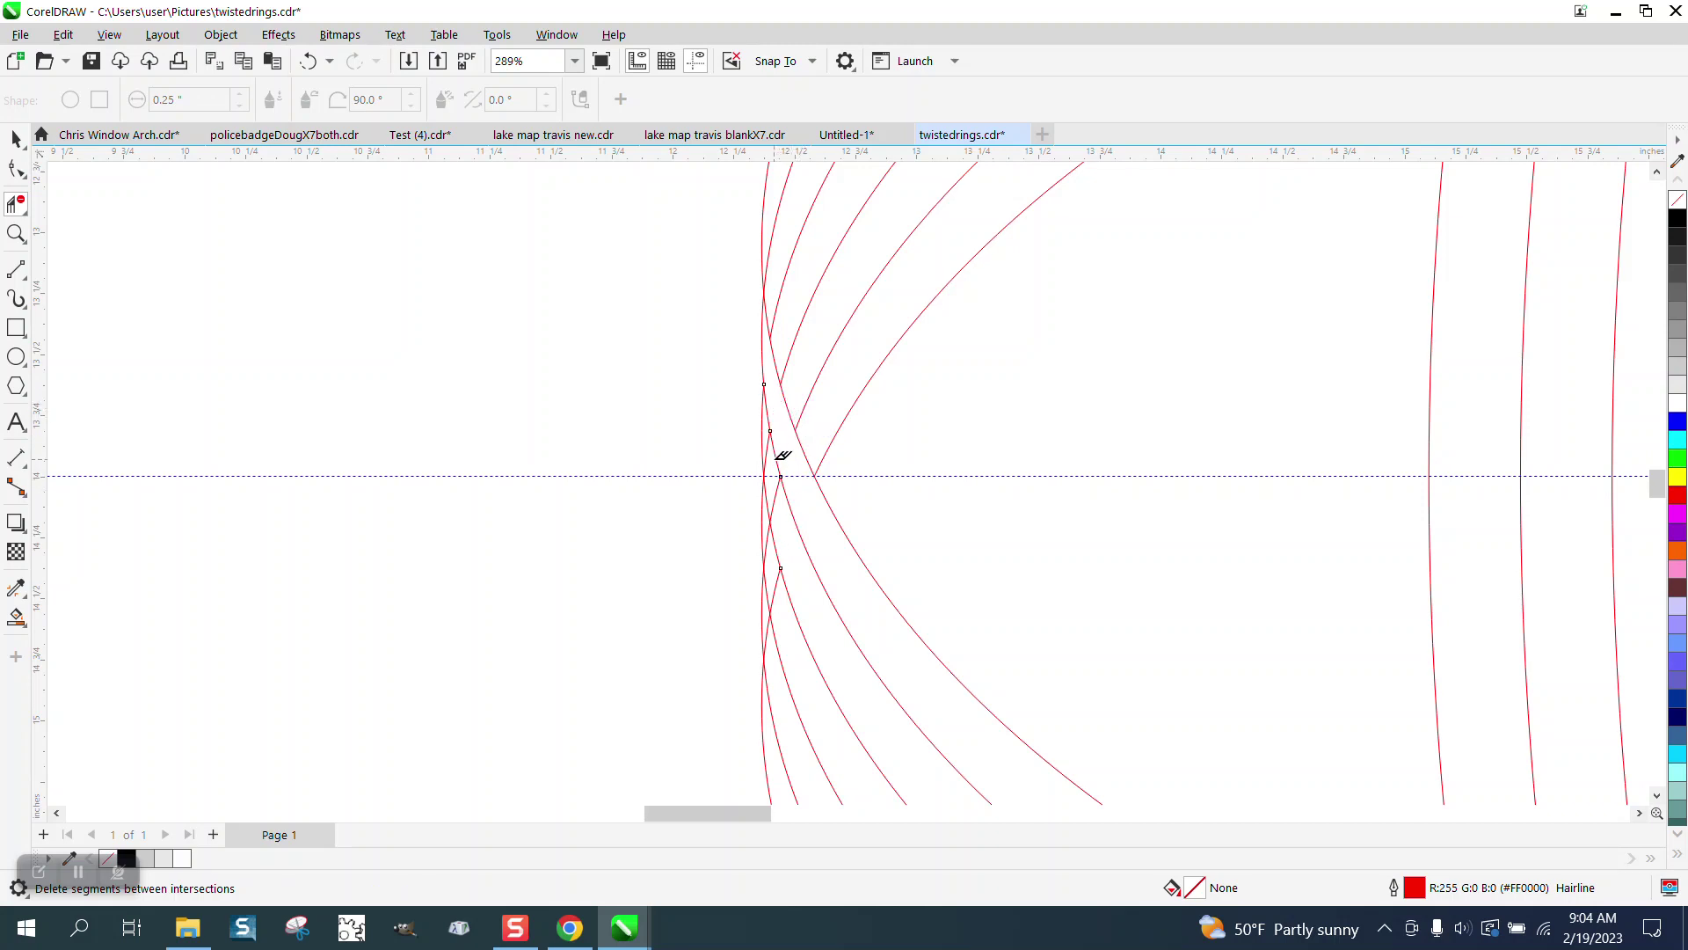
left_click(772, 440)
left_click(791, 491)
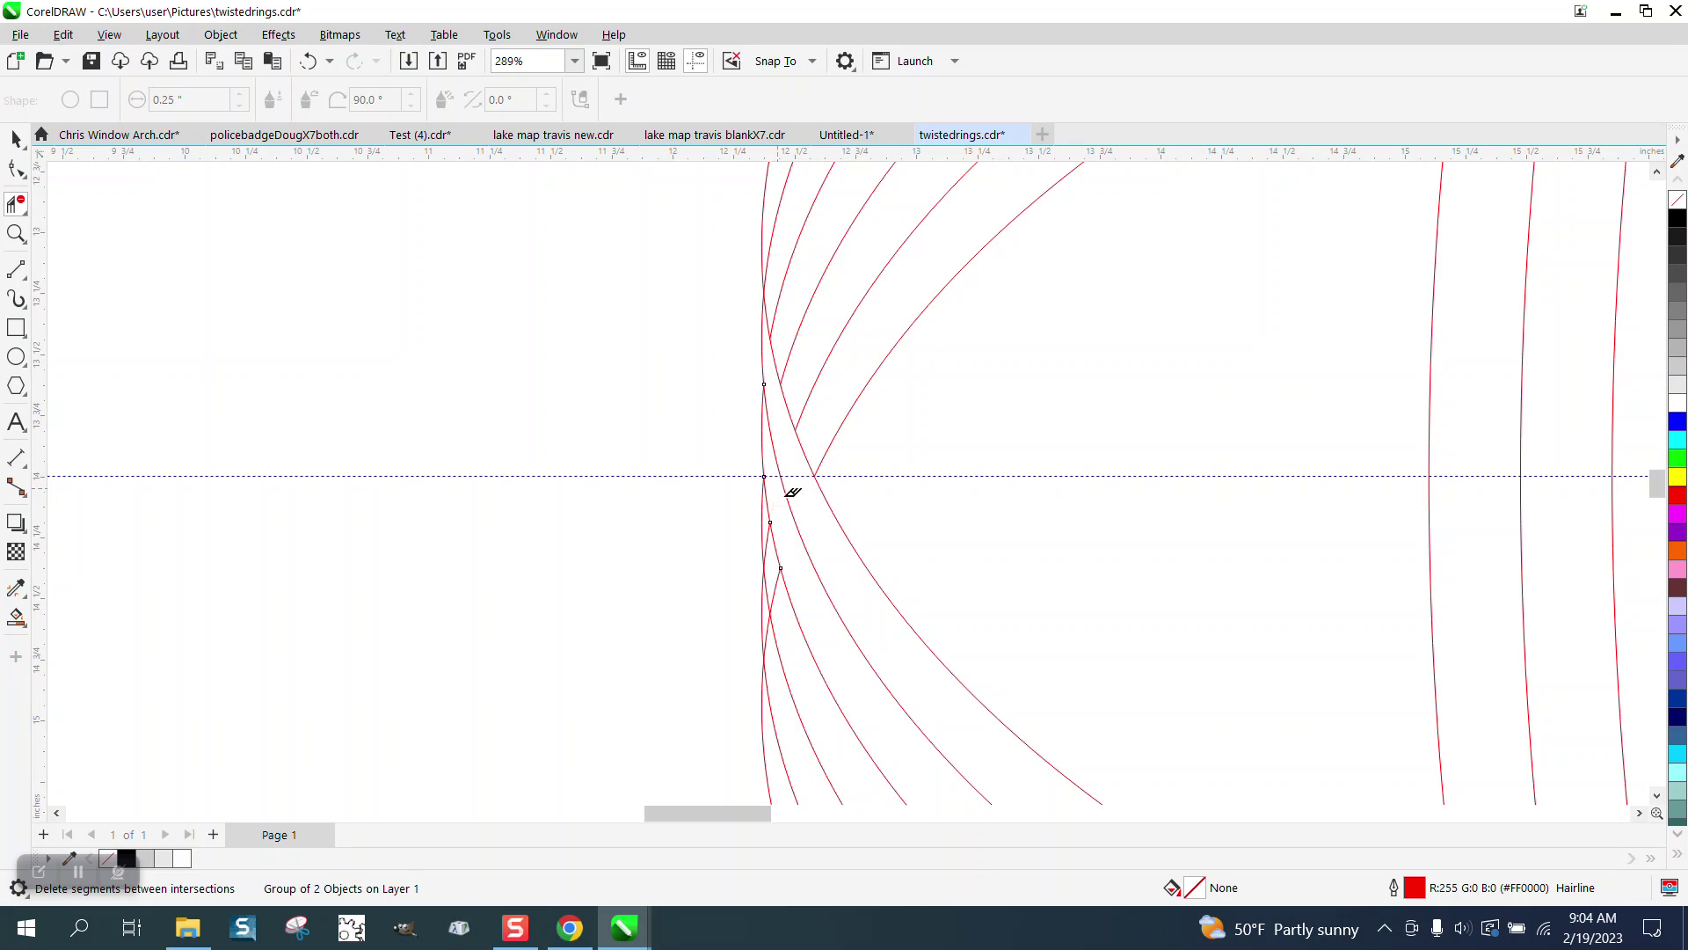
left_click(780, 576)
left_click(771, 536)
scroll(674, 618, "down", 5)
scroll(477, 472, "down", 1)
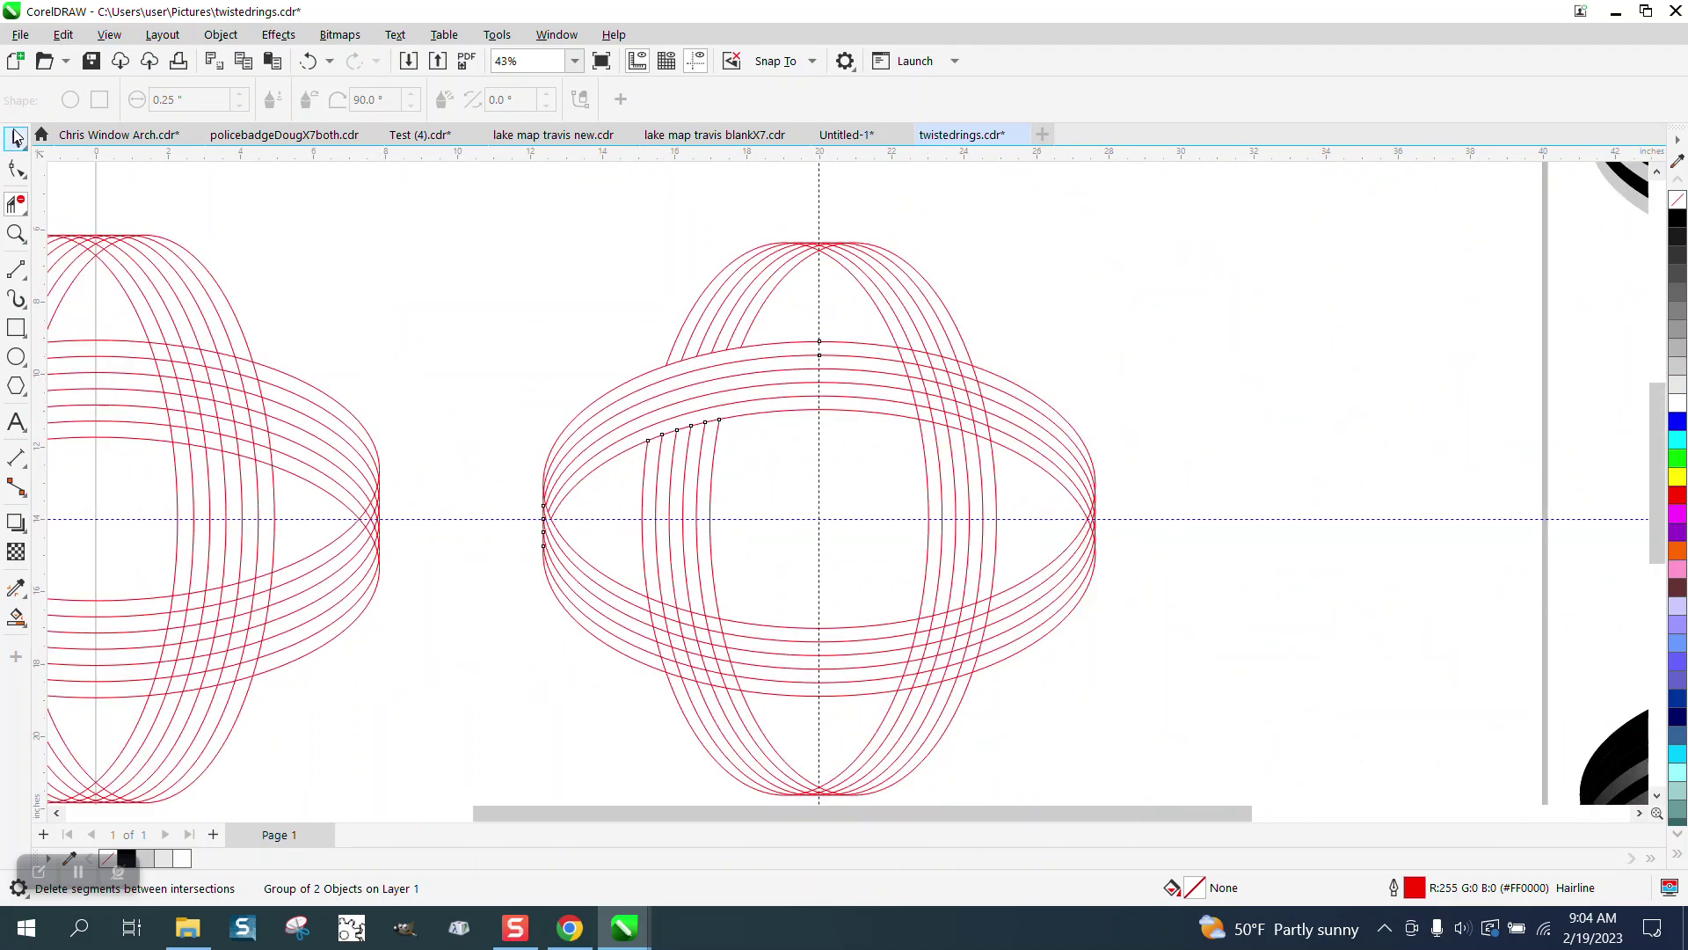
Step: Deselect the ring outline group and zoom in on the central rings
left_click(15, 138)
scroll(287, 223, "down", 1)
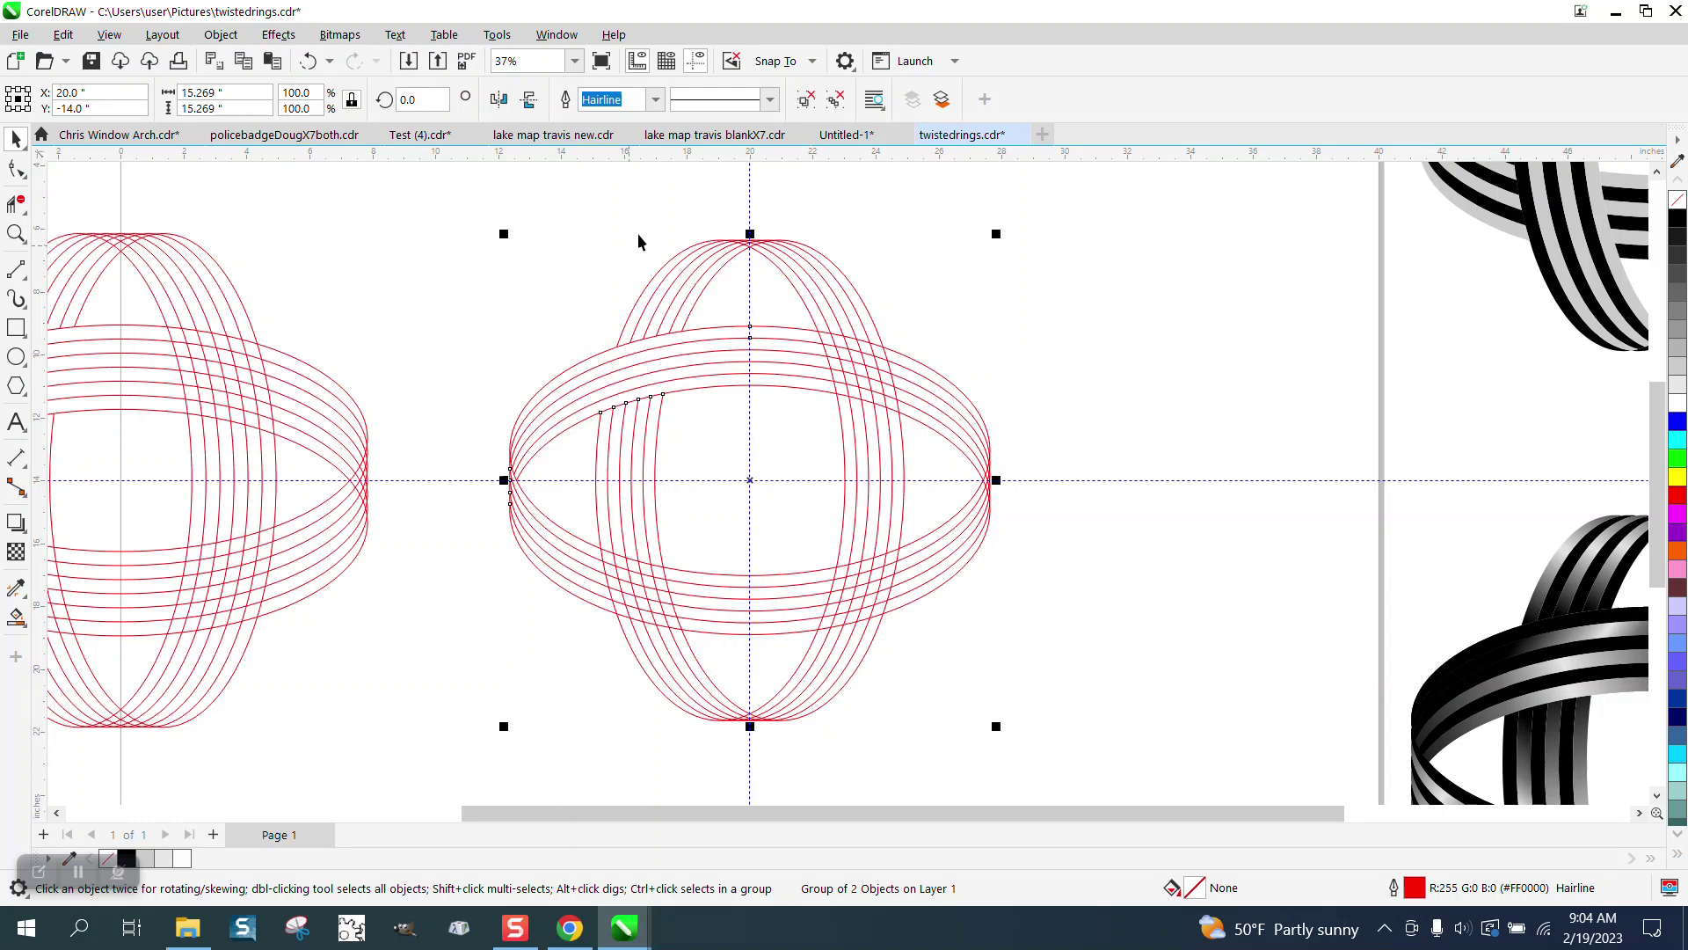
left_click(867, 204)
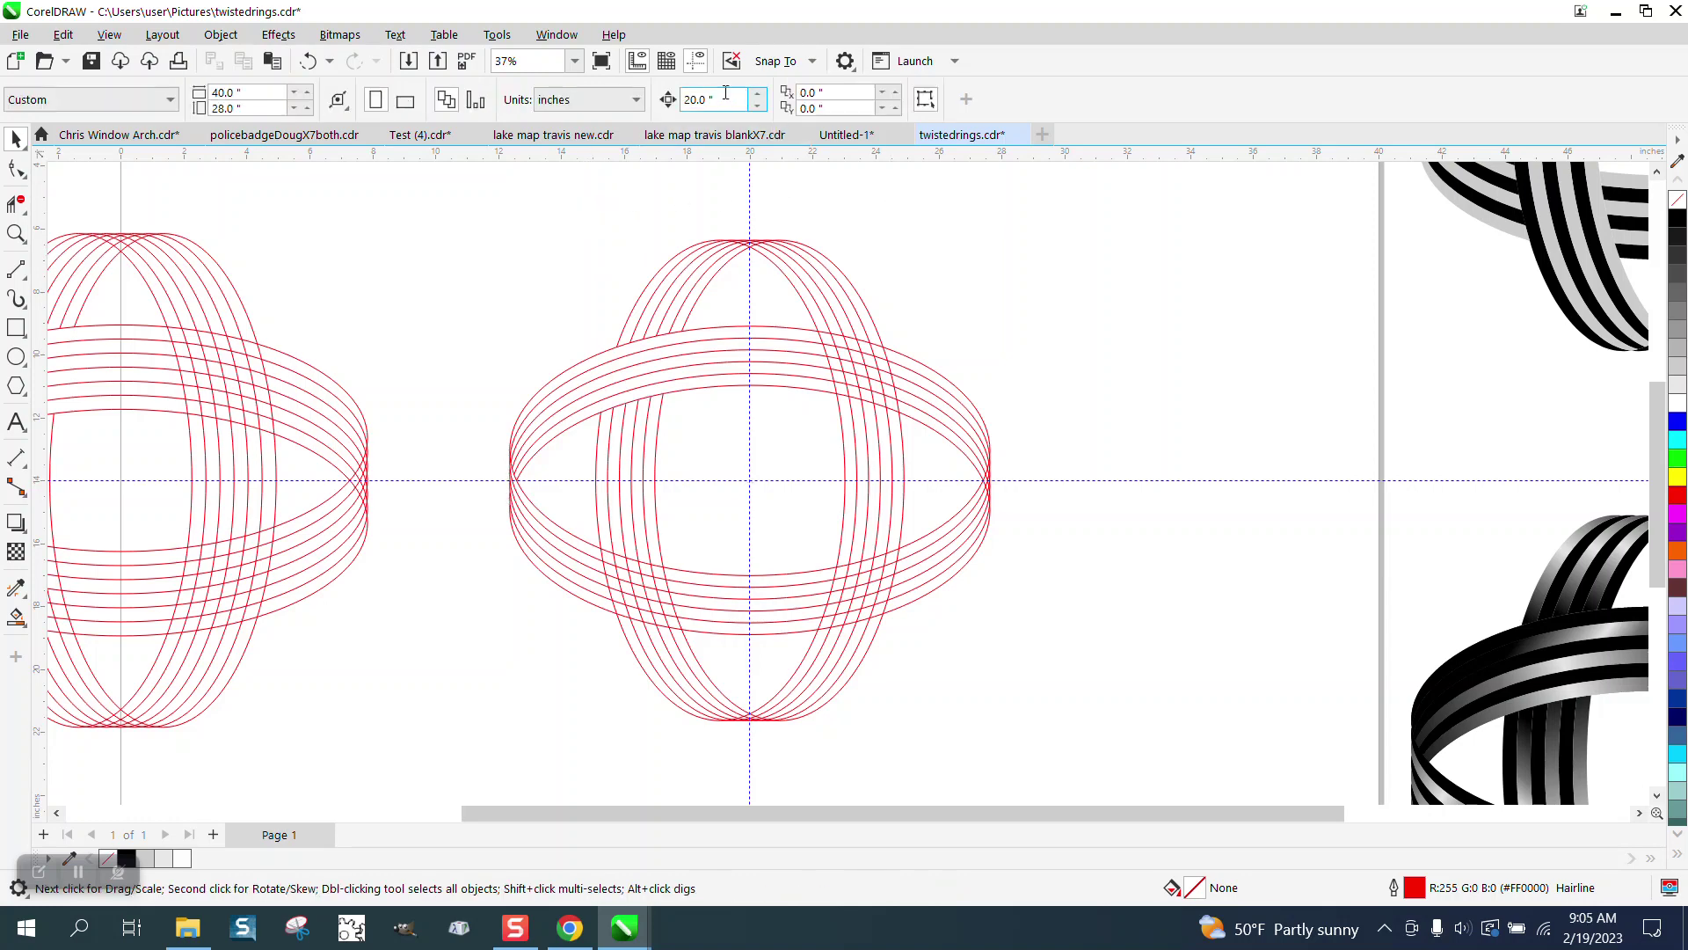
left_click(16, 234)
left_click_drag(449, 290, 1018, 667)
Step: Smart Fill three top bands and three lower-left bands black
left_click(16, 618)
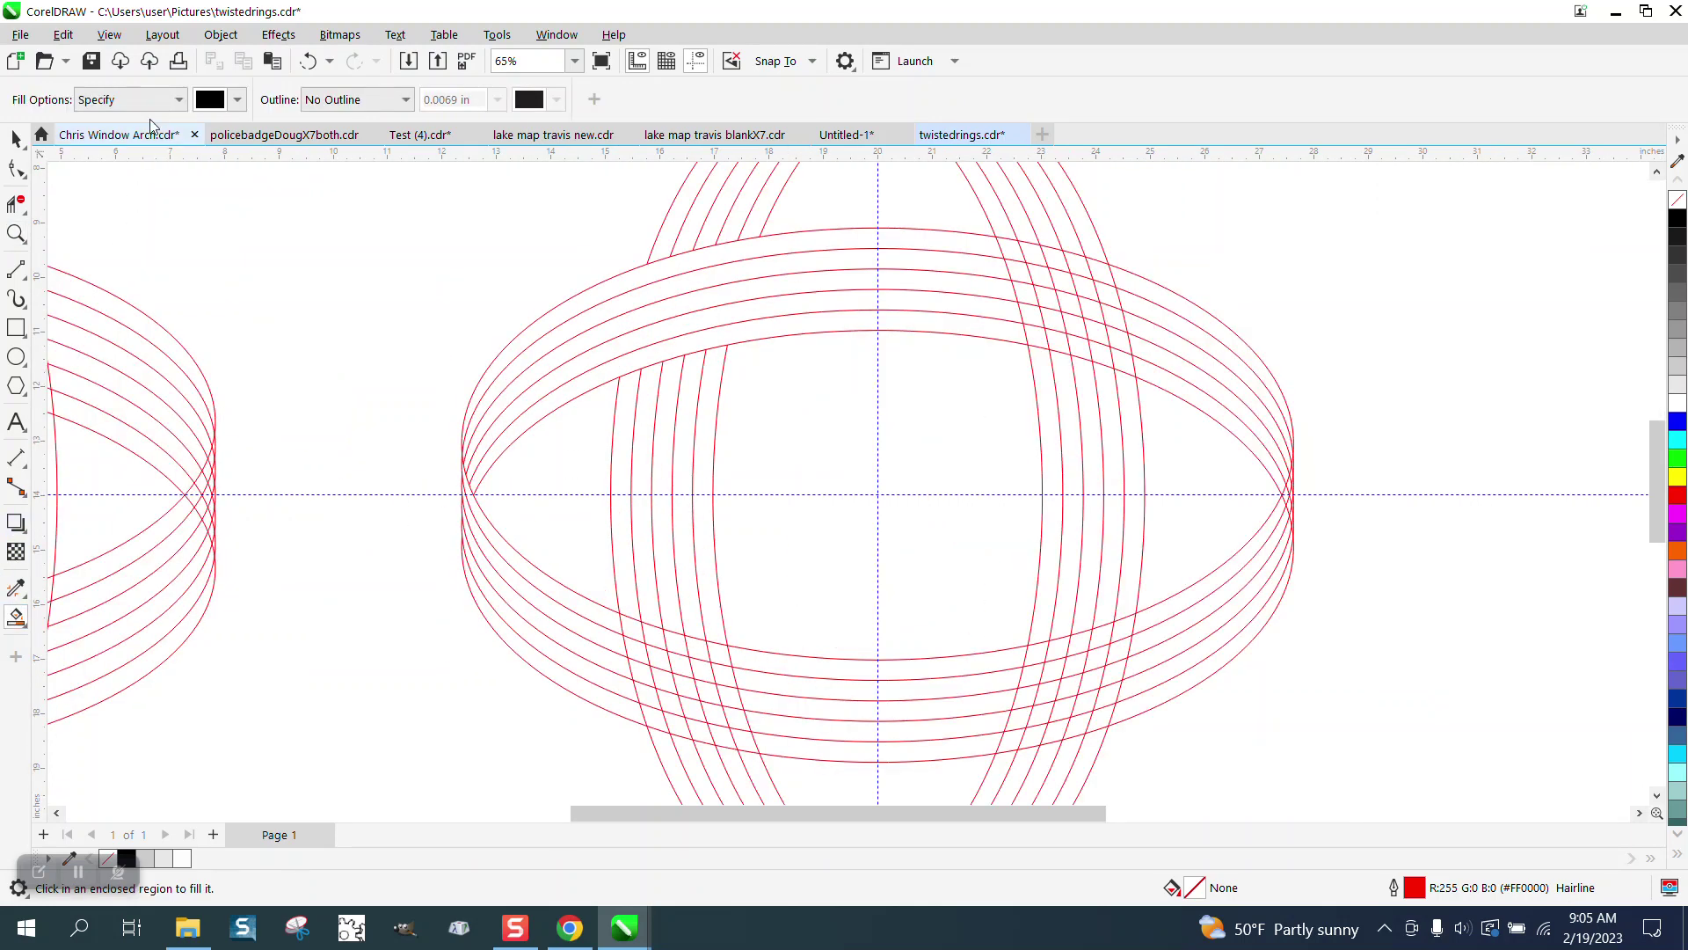
left_click(829, 236)
left_click(826, 280)
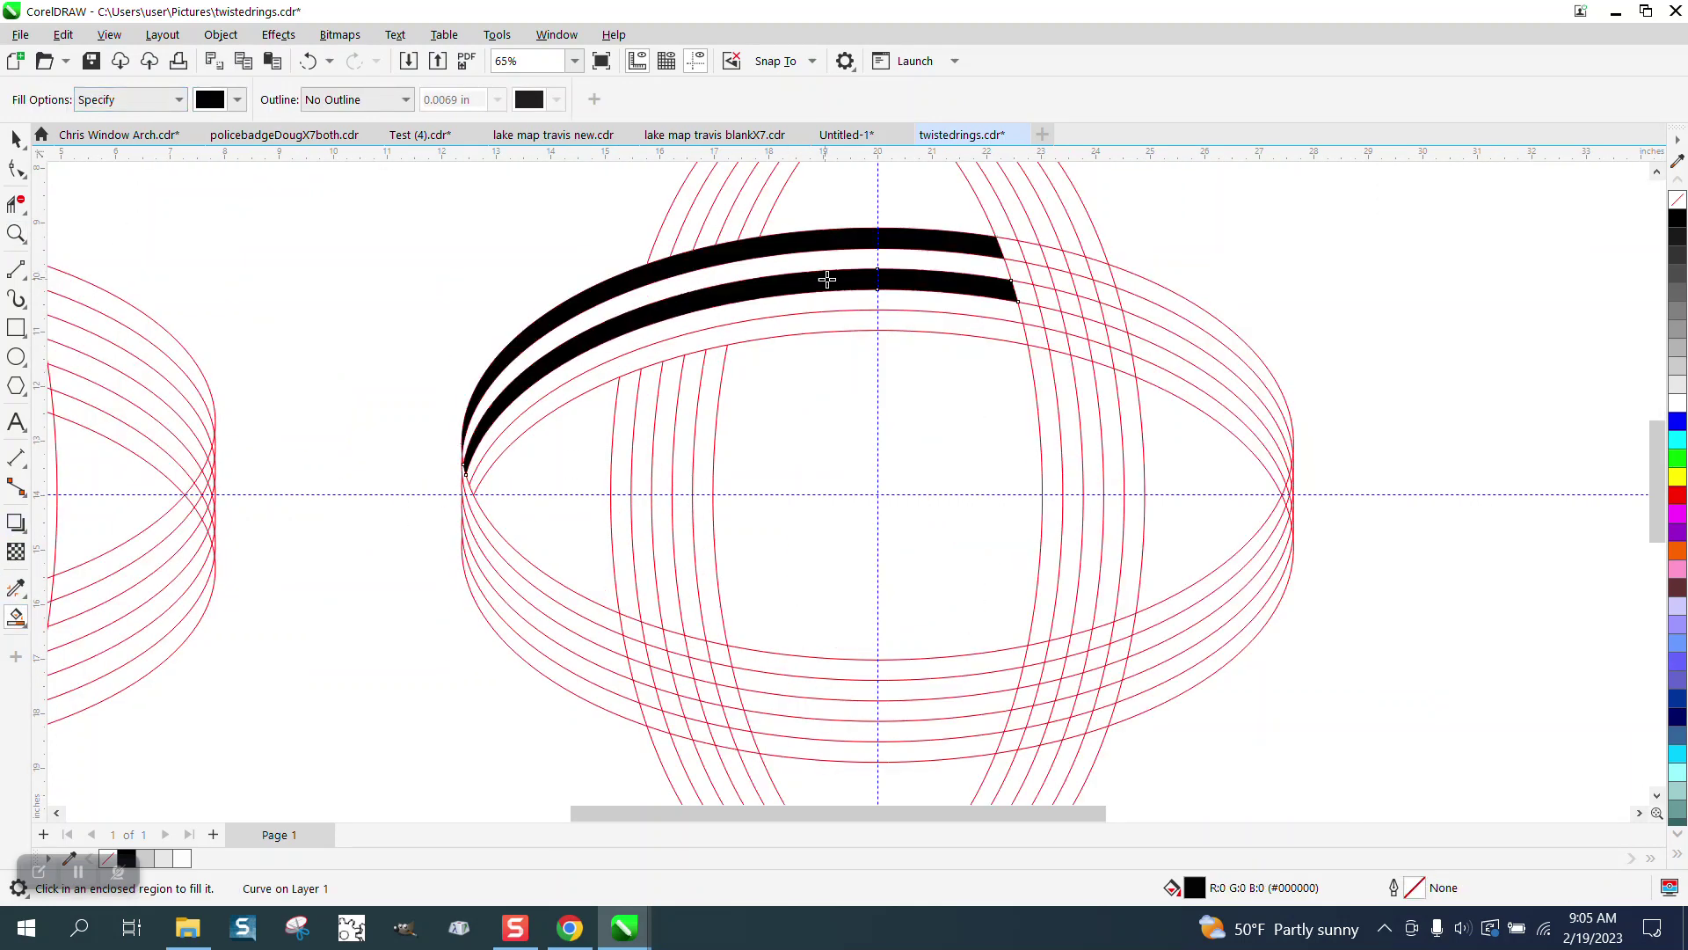
left_click(829, 320)
left_click(568, 603)
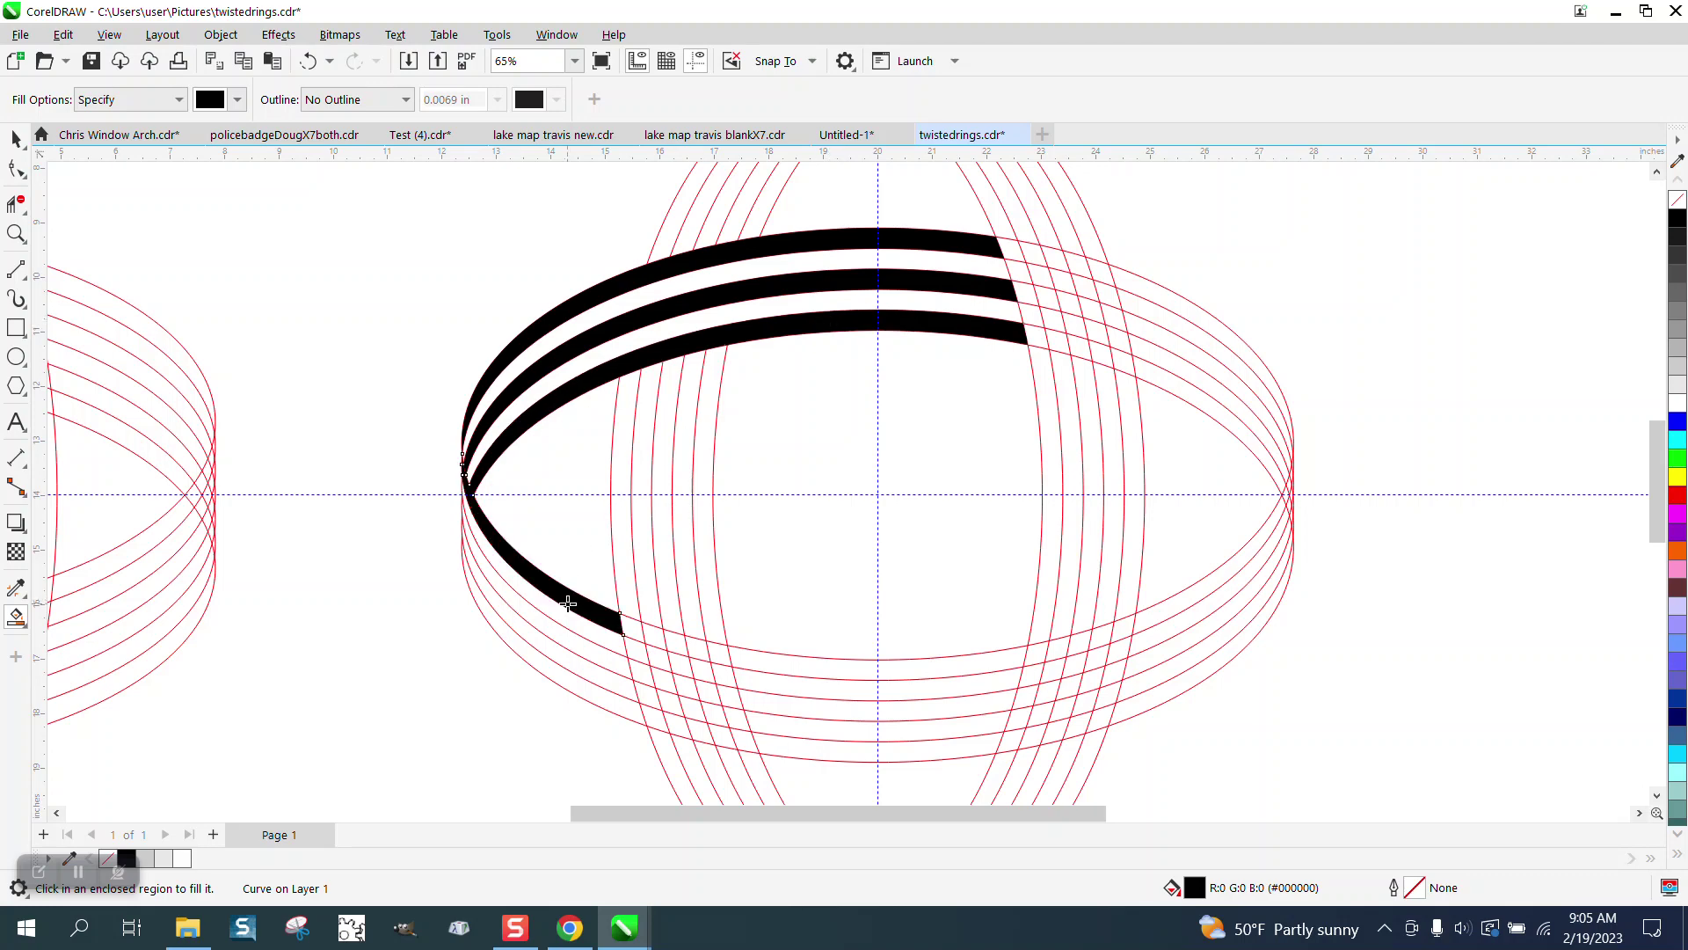
left_click(557, 655)
left_click(552, 690)
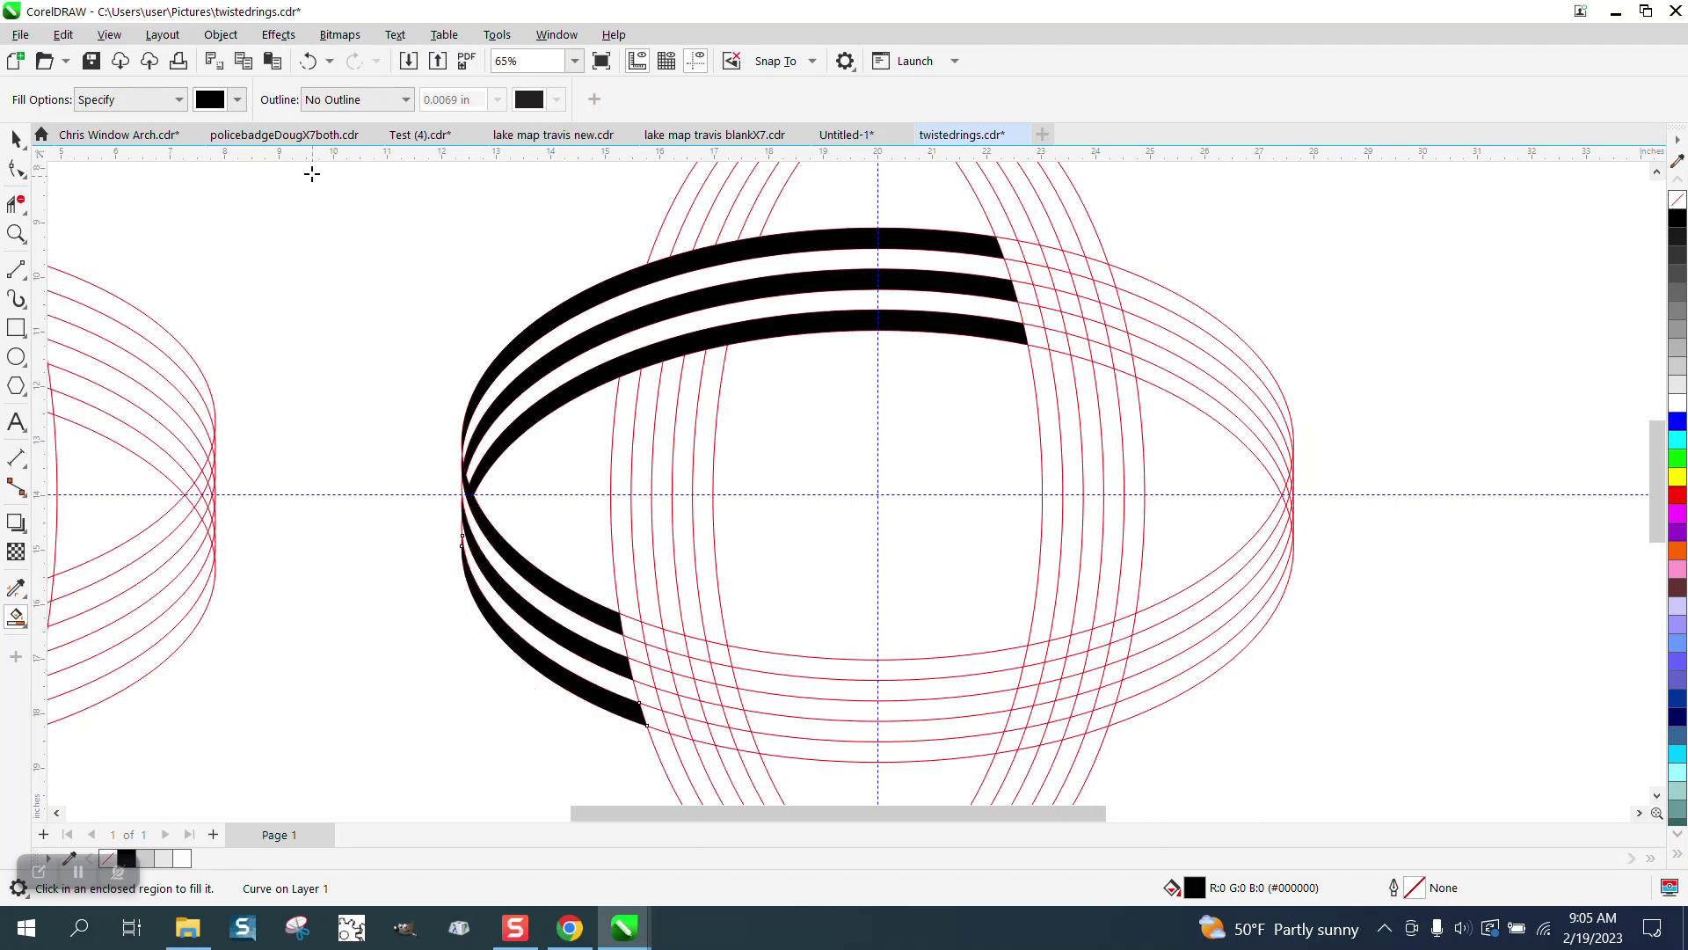
Step: Fill the top band light grey, then undo that fill
left_click(241, 100)
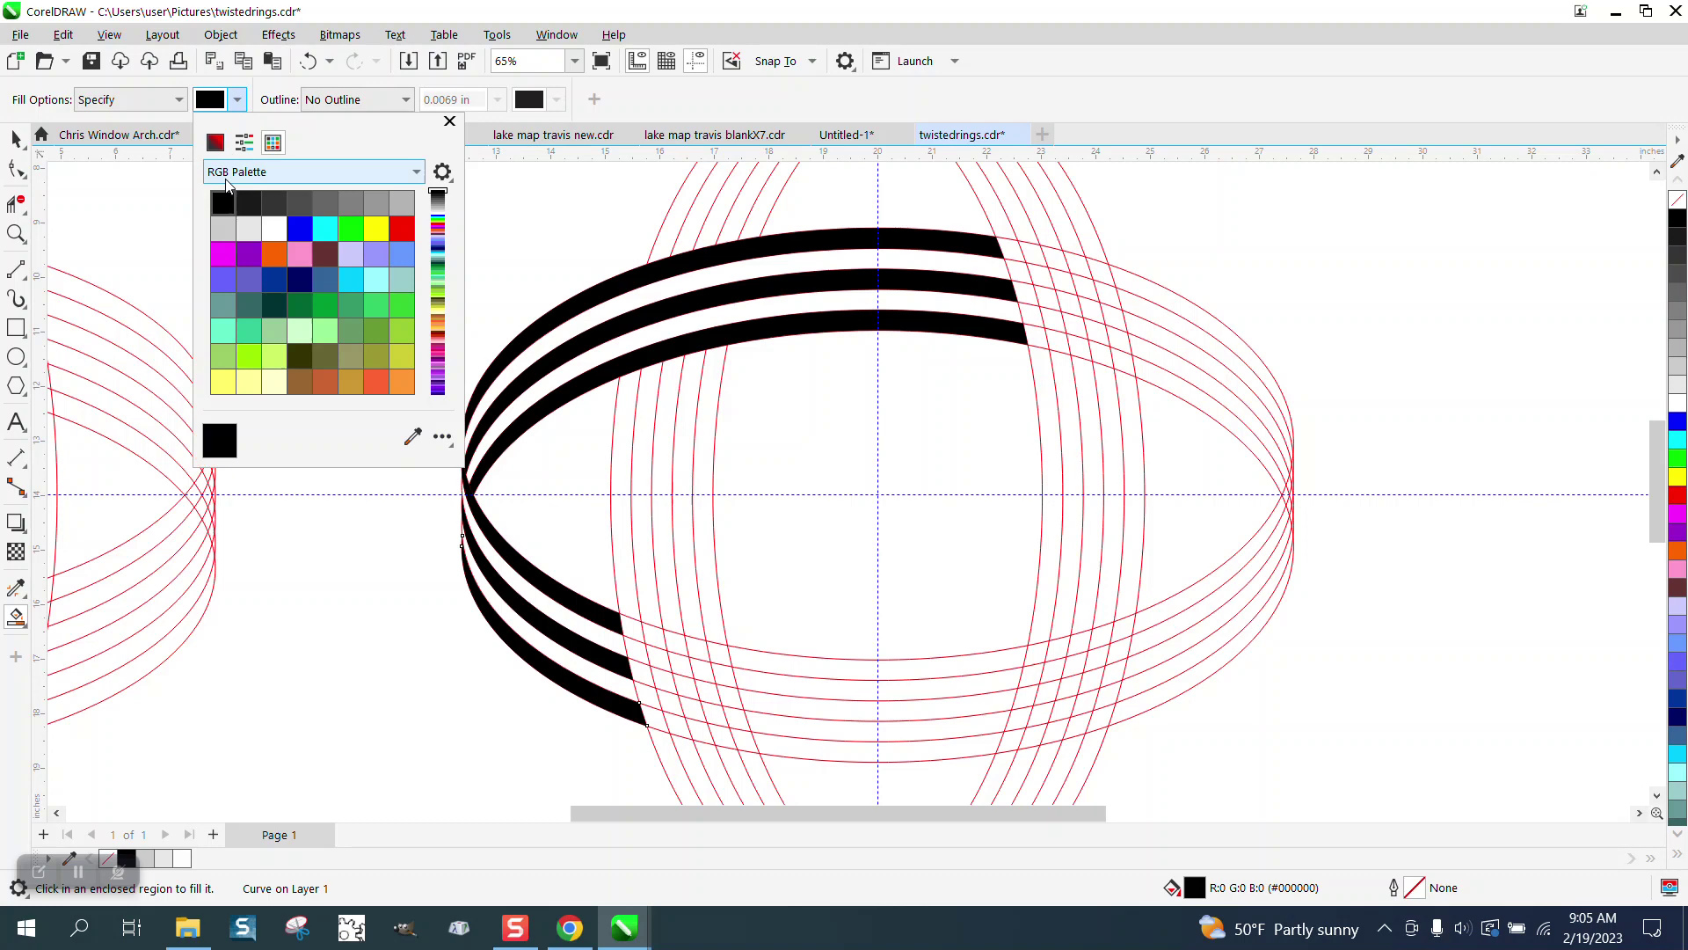
left_click(249, 227)
left_click(928, 265)
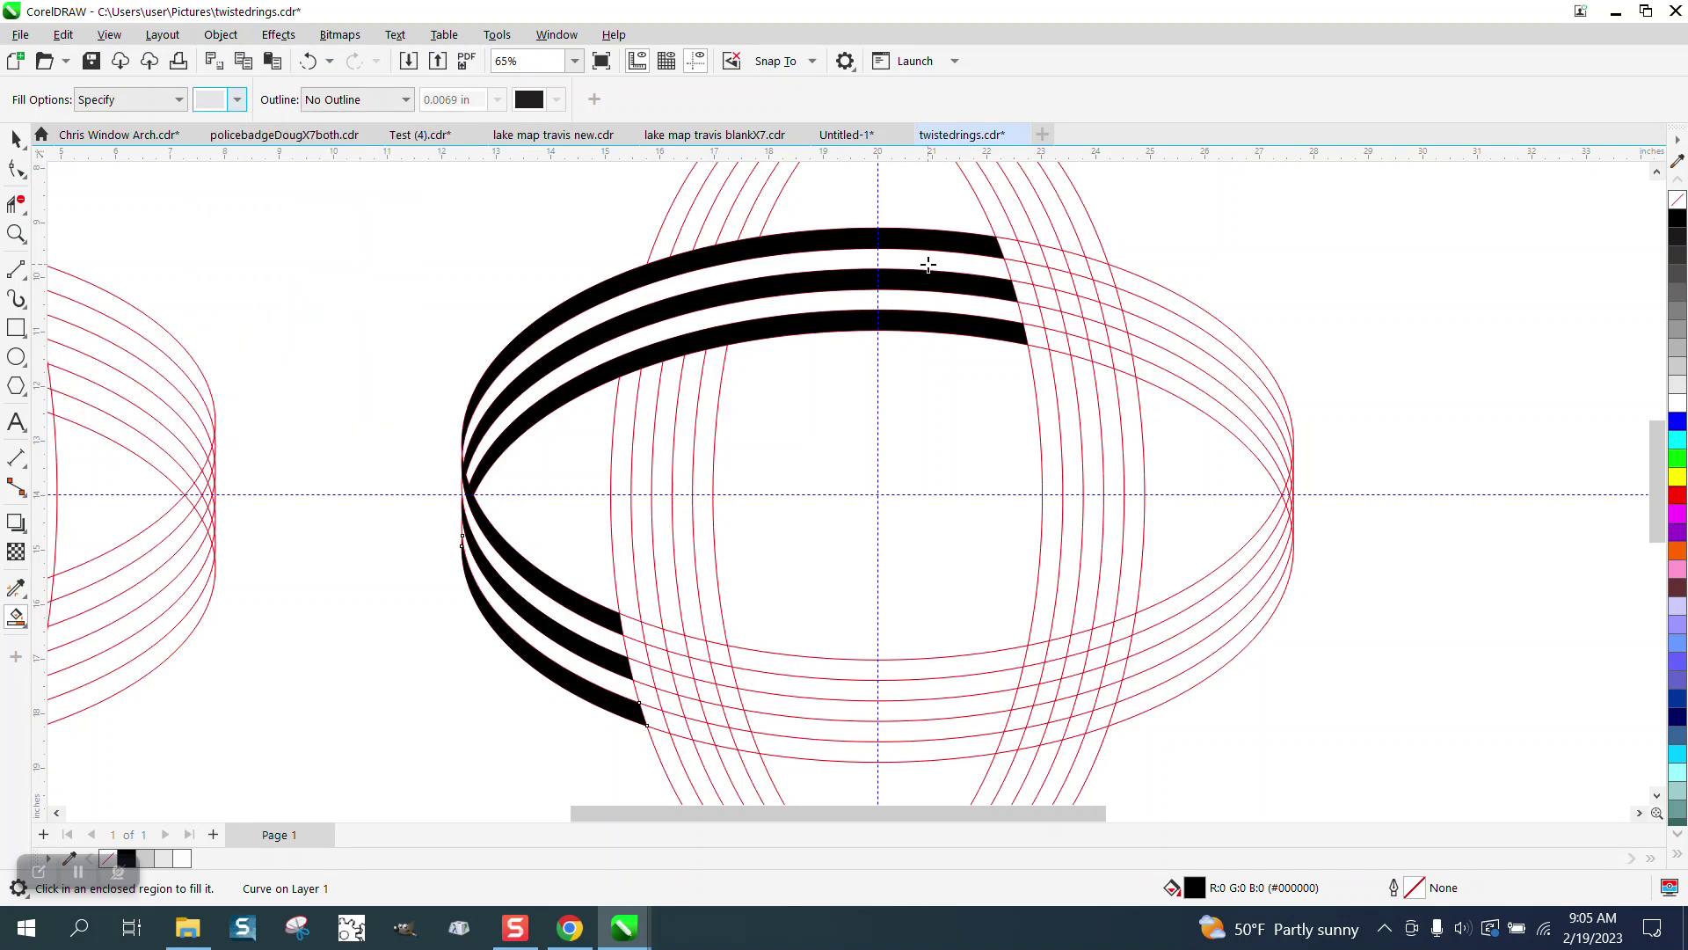
left_click(928, 264)
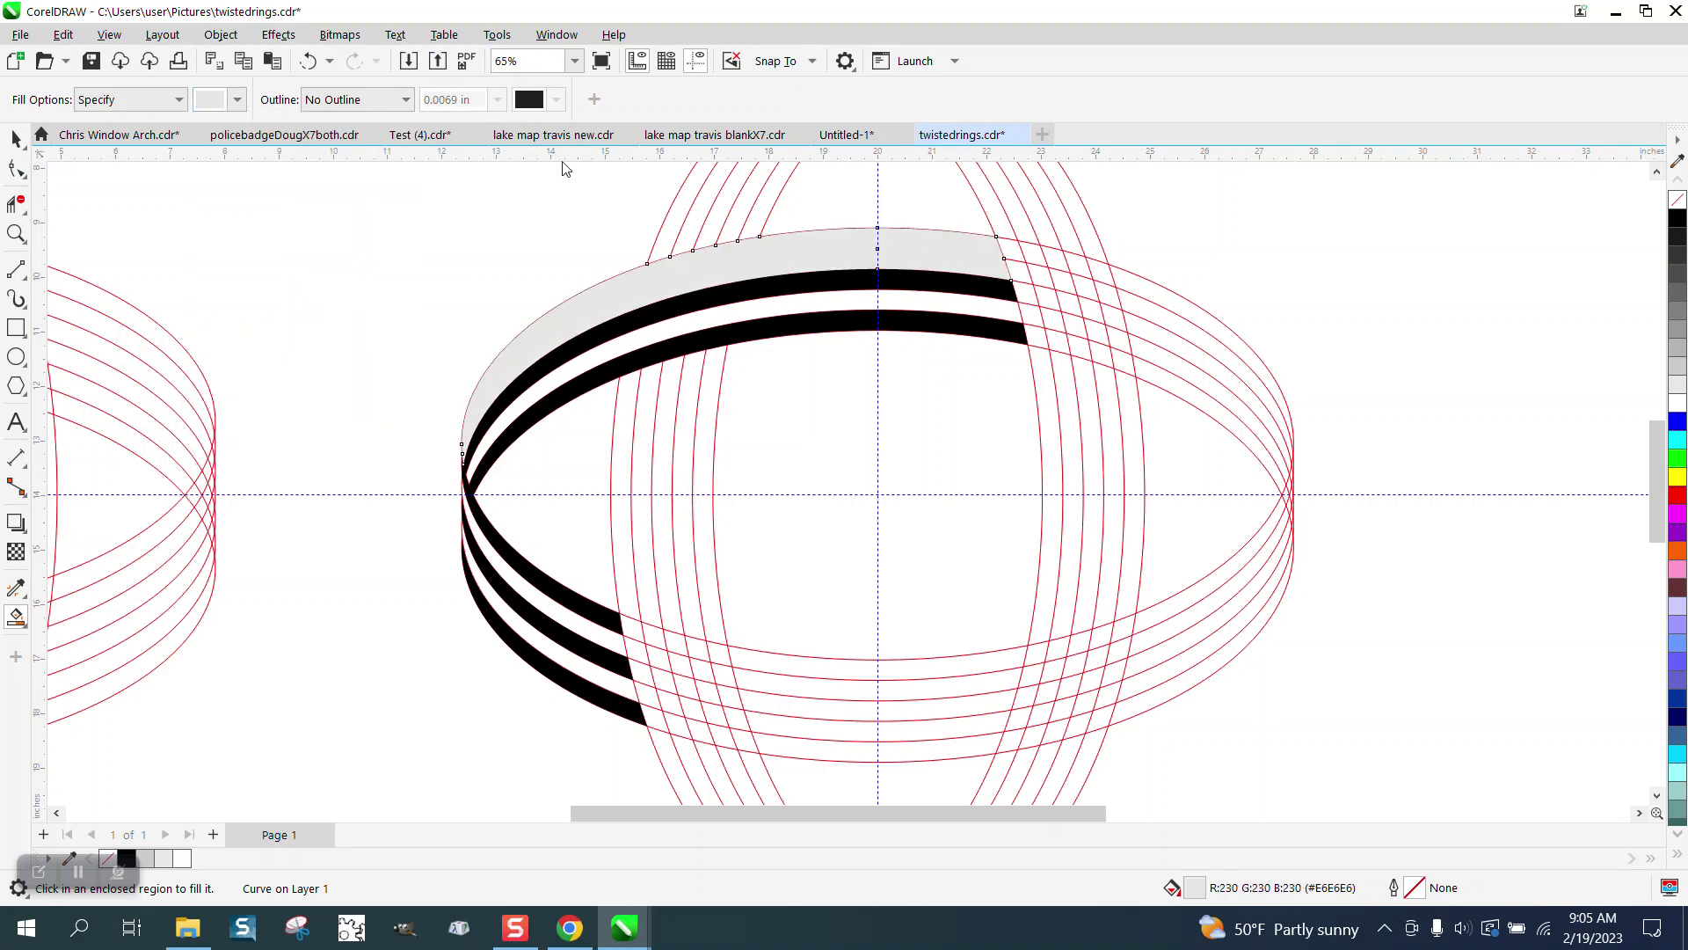
left_click(308, 61)
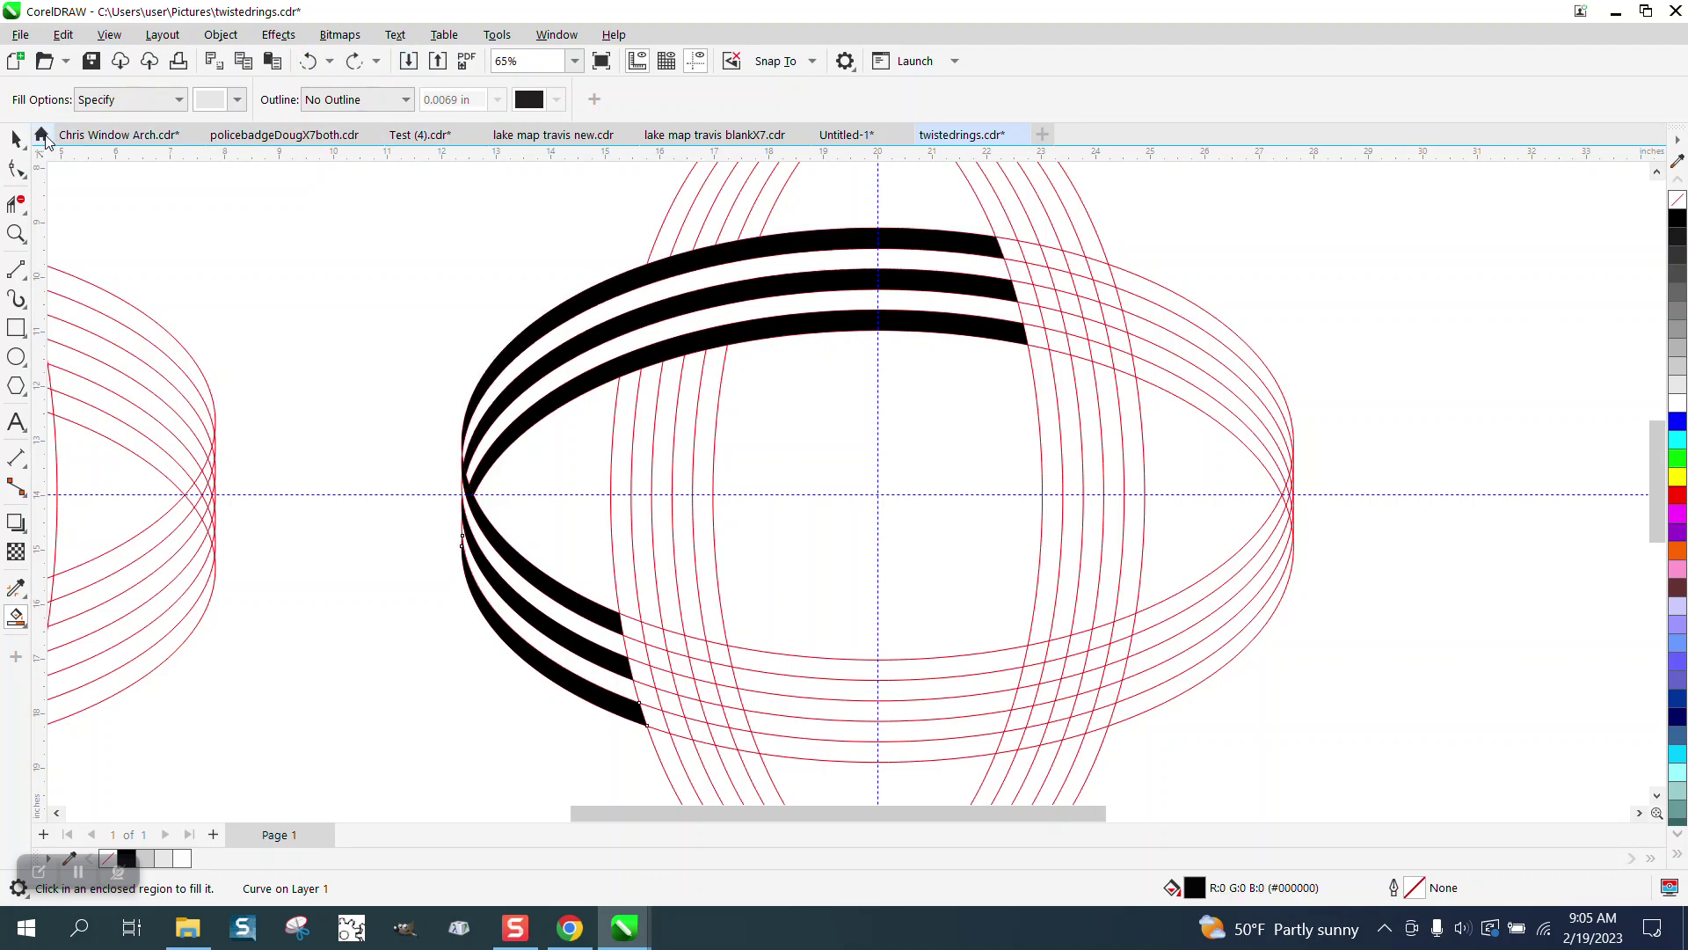
Step: Delete the top black band and fill the top two bands light grey instead
left_click(16, 138)
key("Escape")
left_click(823, 248)
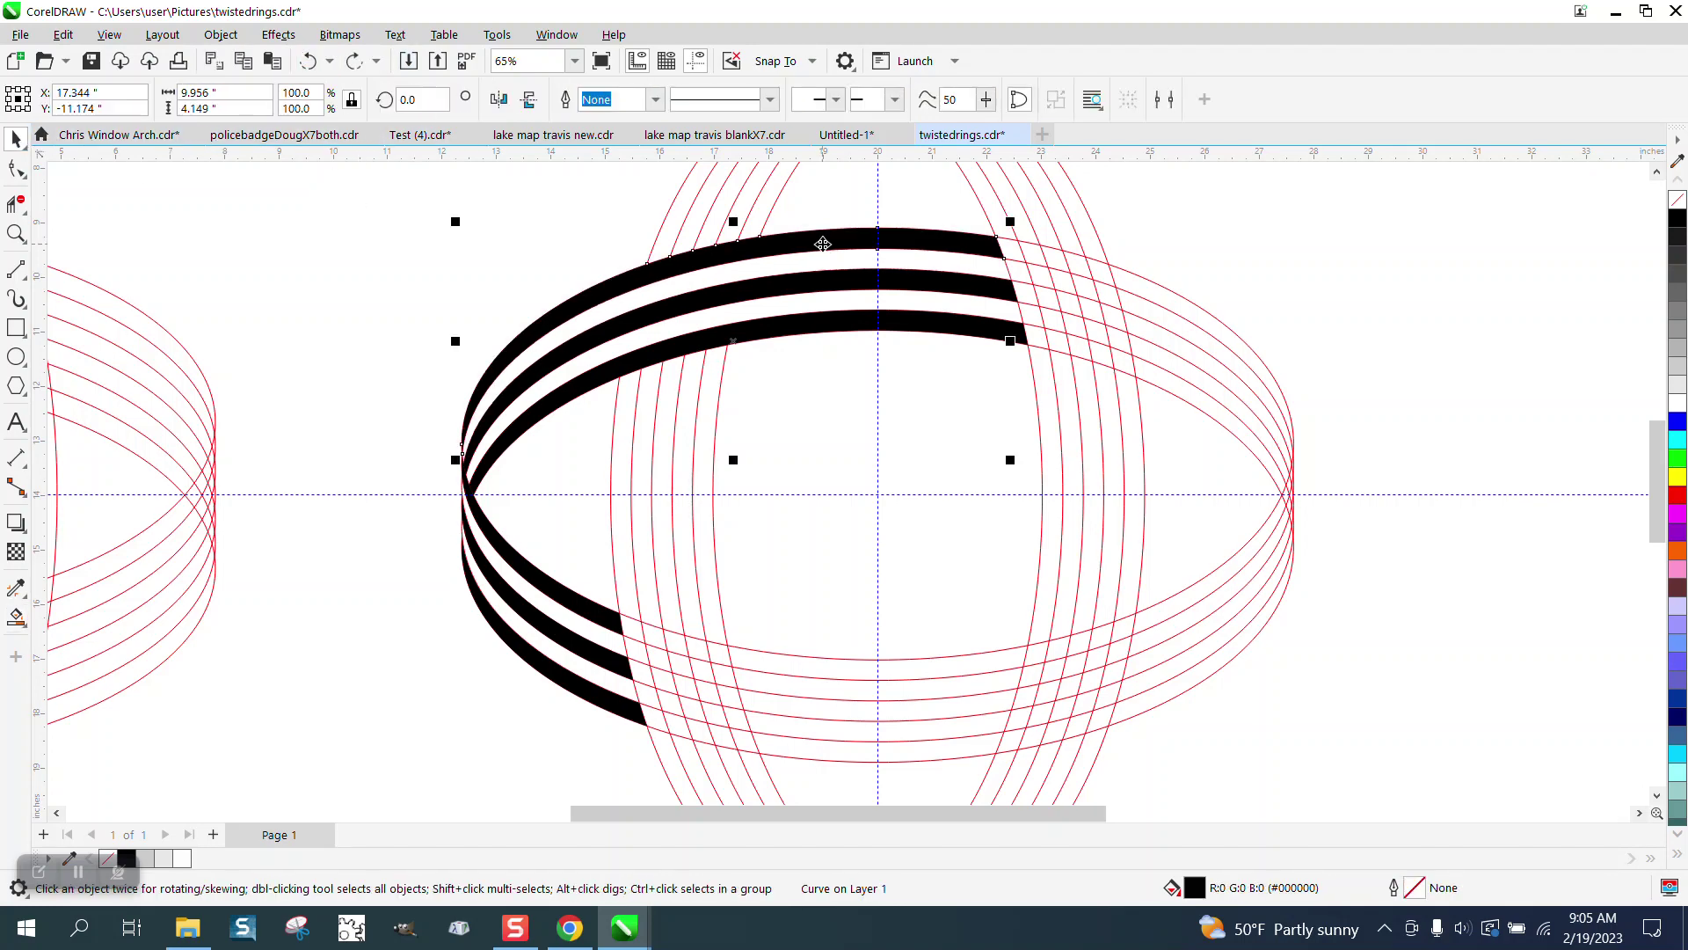
key("Delete")
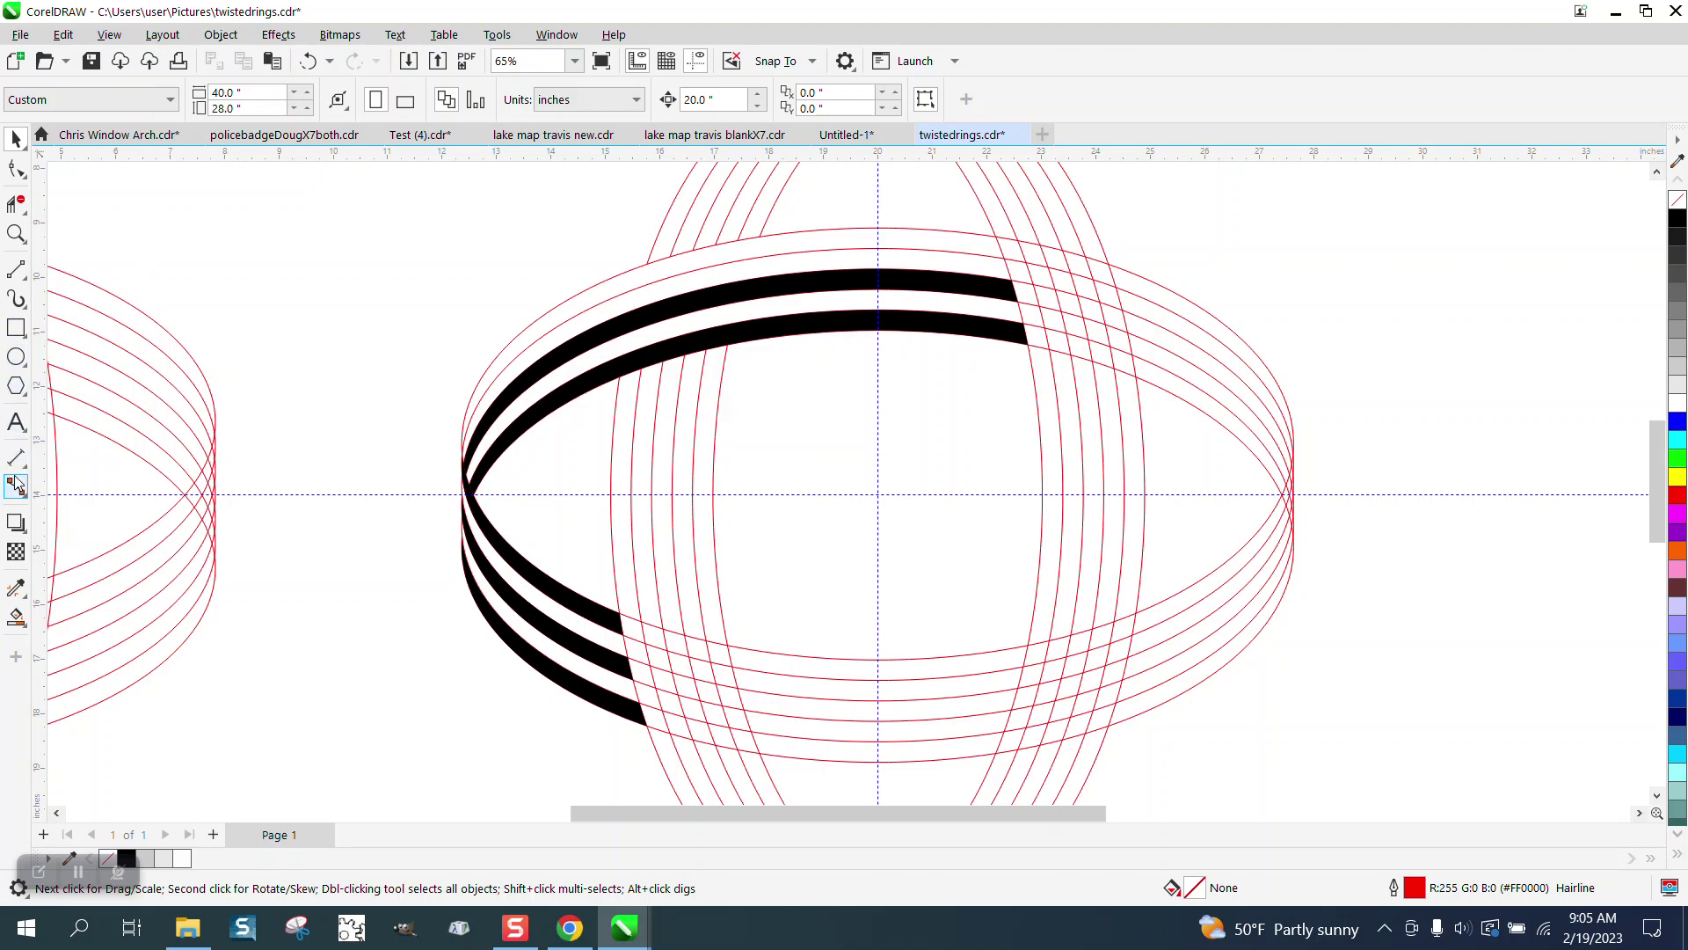
left_click(16, 617)
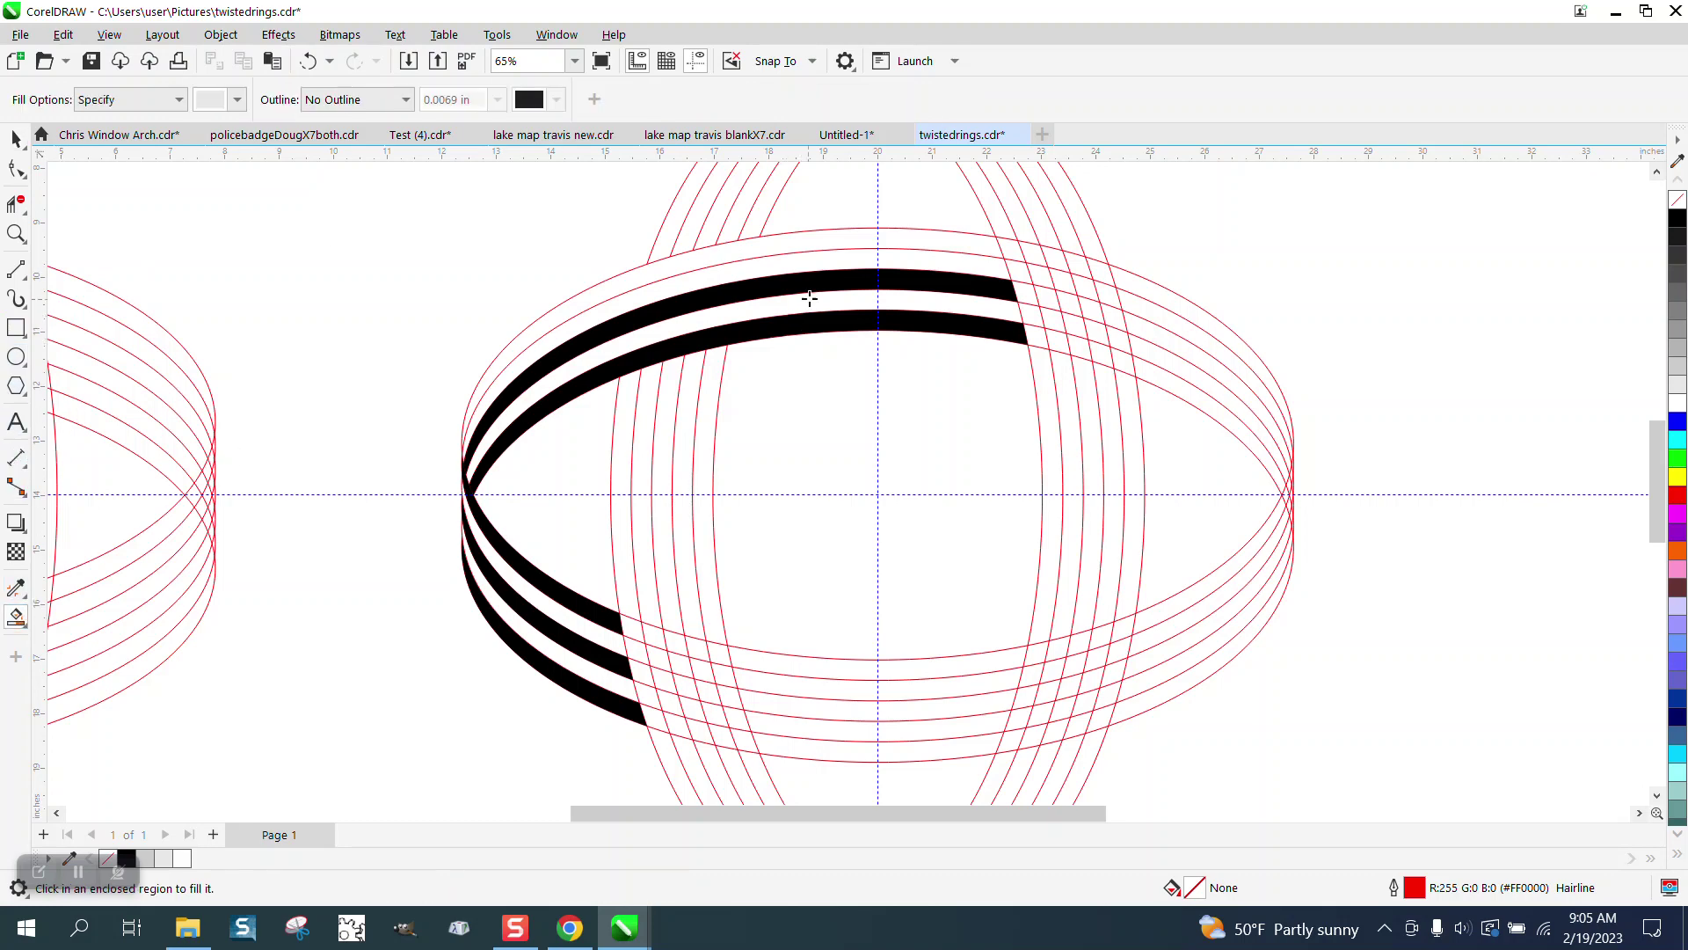
left_click(849, 298)
left_click(841, 258)
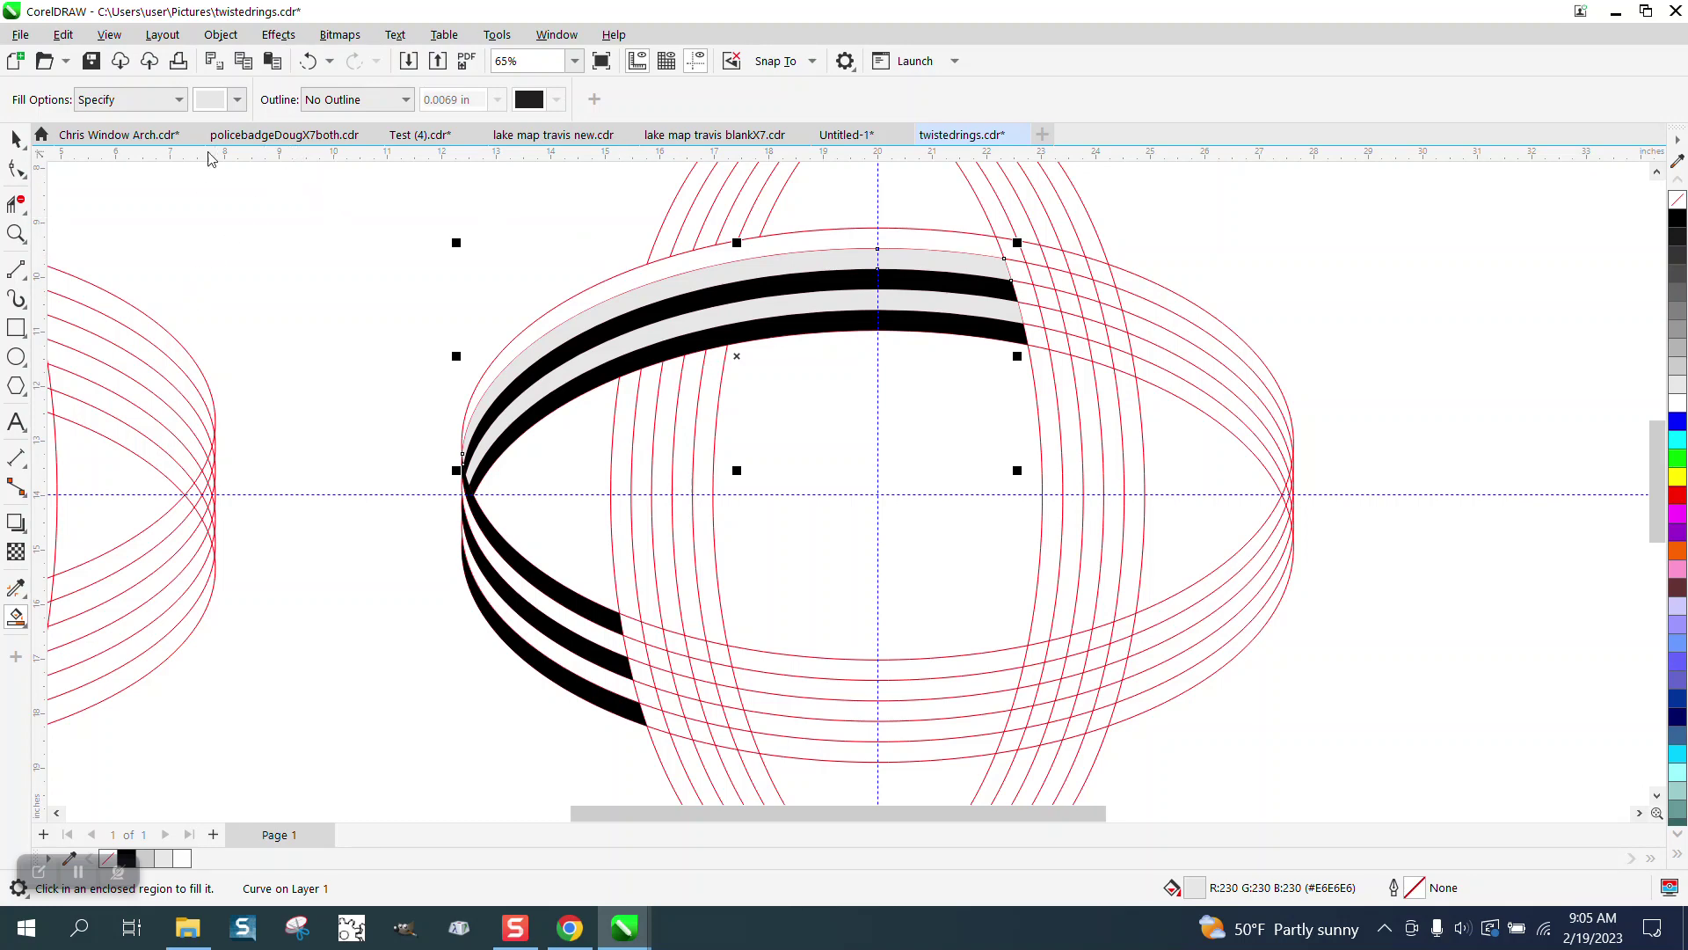
Step: Switch the fill colour to black and fill the top band black
left_click(237, 99)
left_click(223, 203)
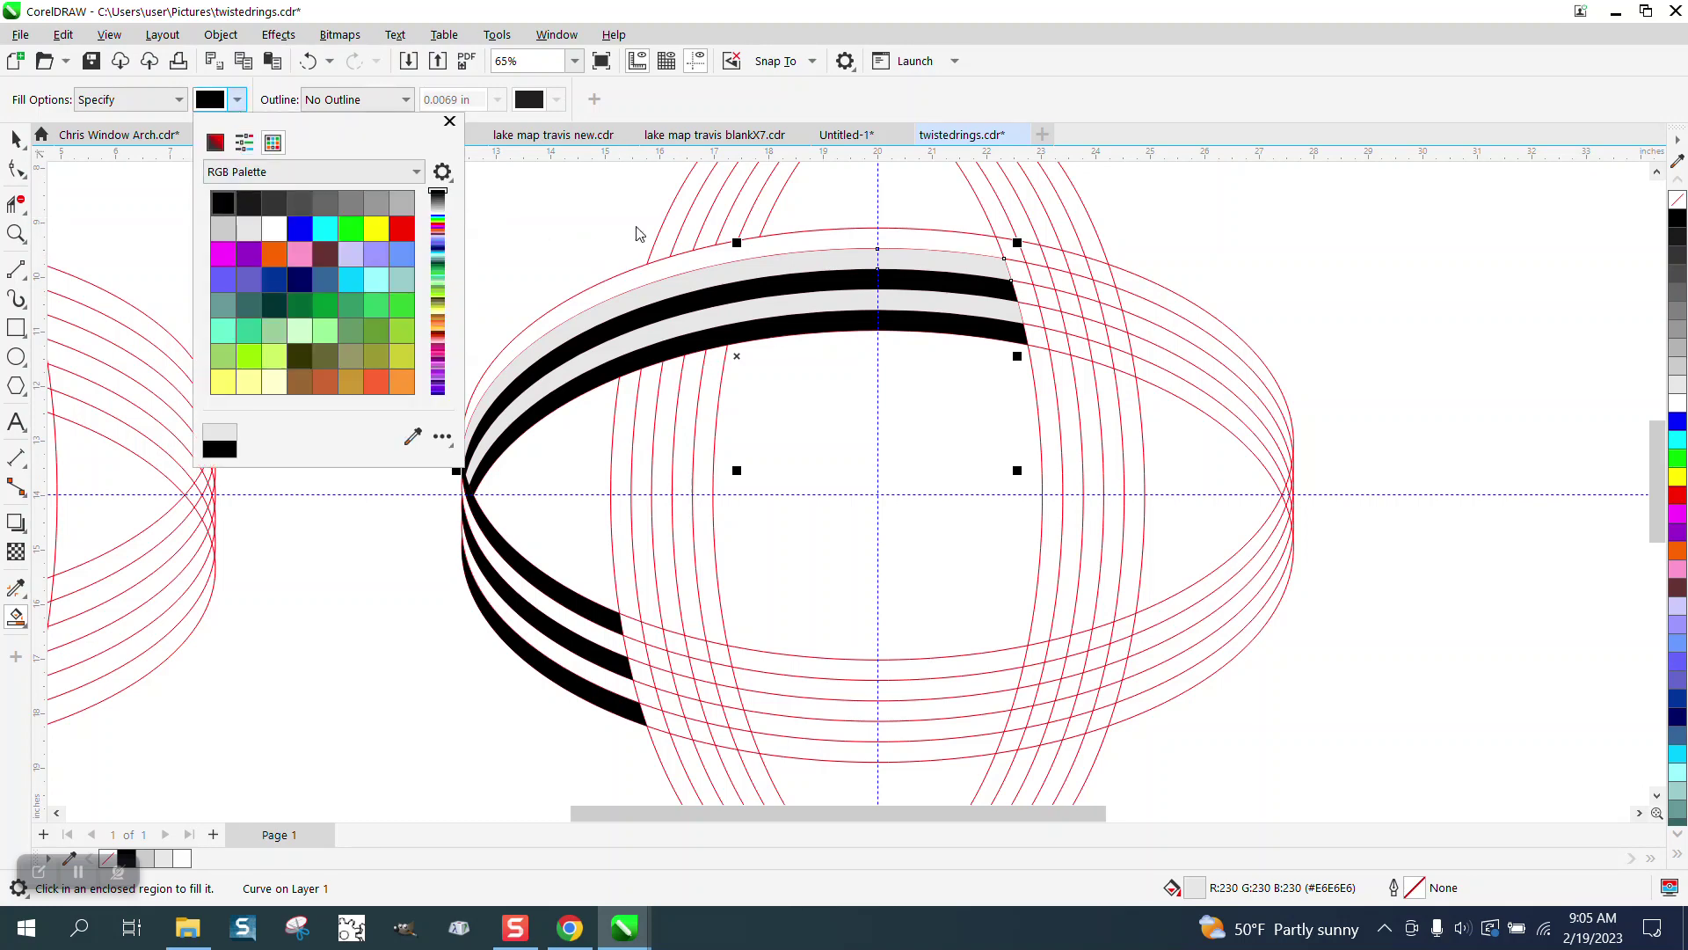
left_click(806, 239)
left_click(809, 240)
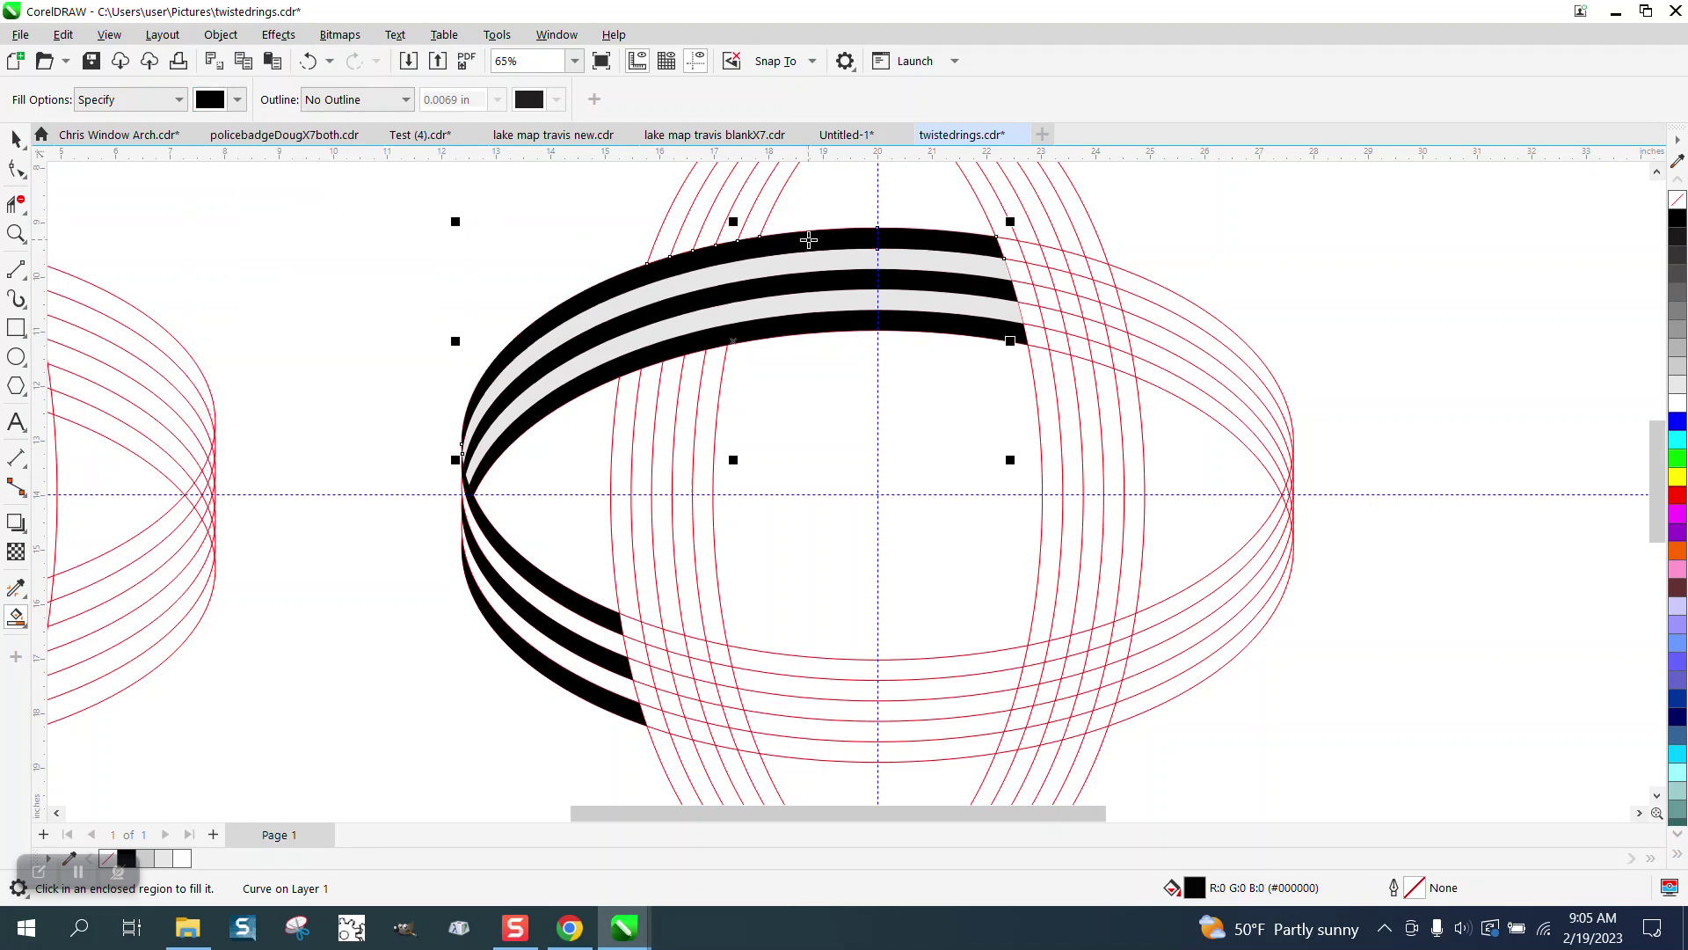
Step: Fill the two remaining lower-left bands light grey
left_click(237, 100)
left_click(248, 229)
left_click(507, 576)
left_click(507, 574)
left_click(526, 633)
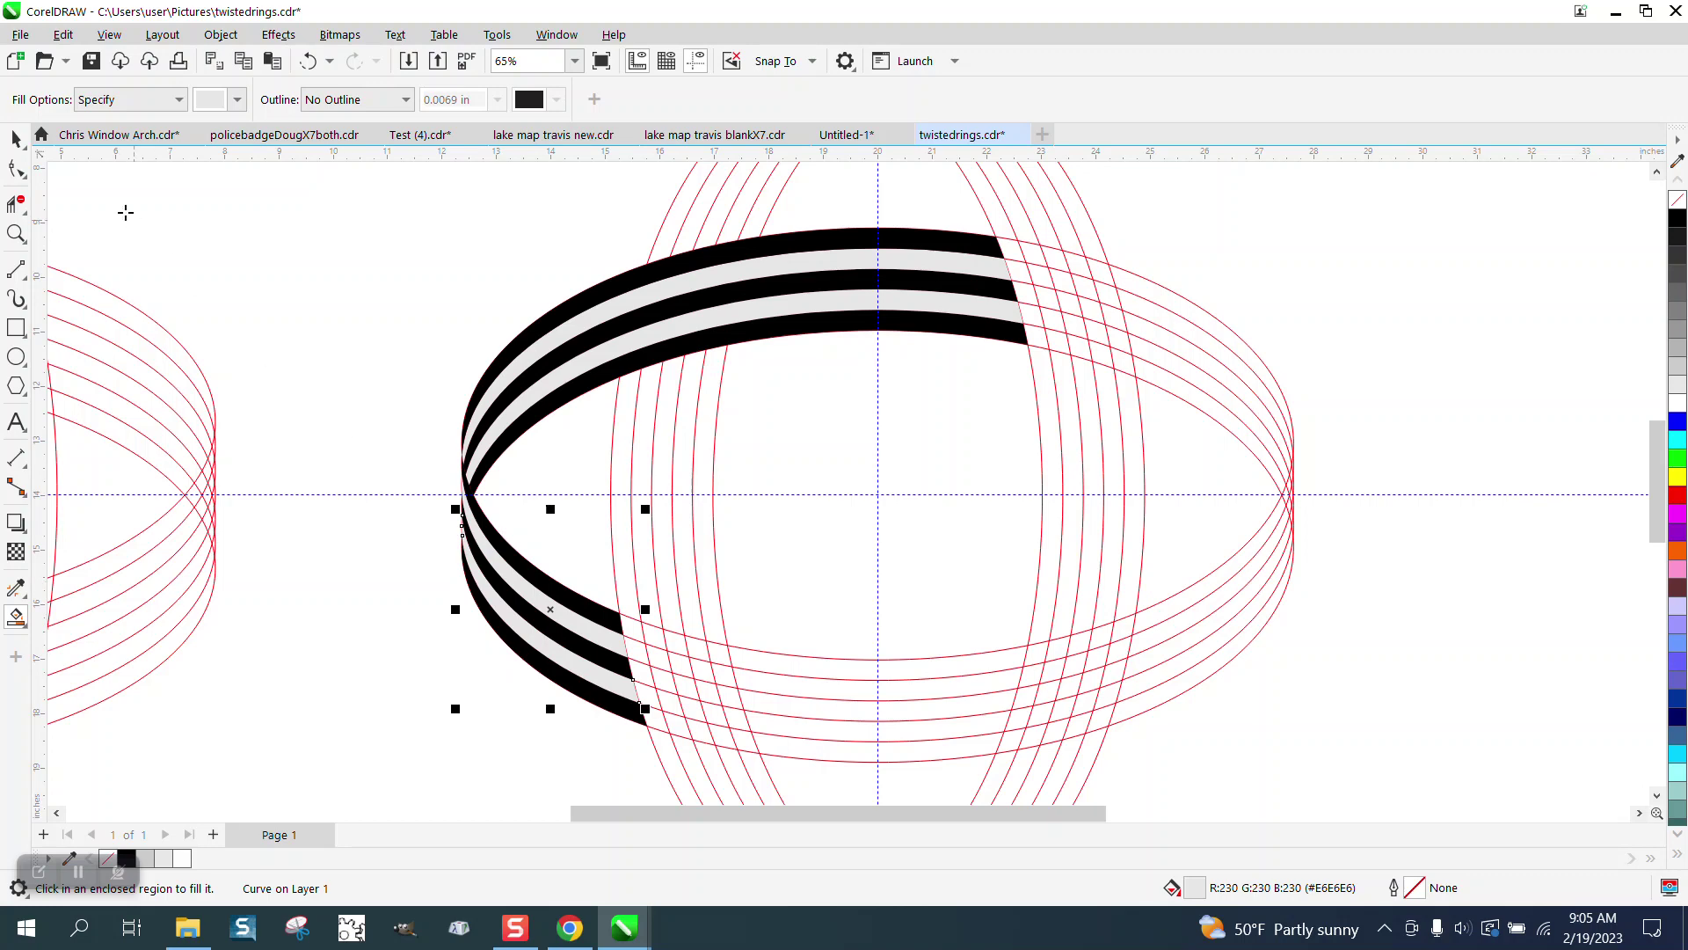
Step: Nudge the red guide rings group off to the right
left_click(15, 139)
scroll(384, 227, "down", 4)
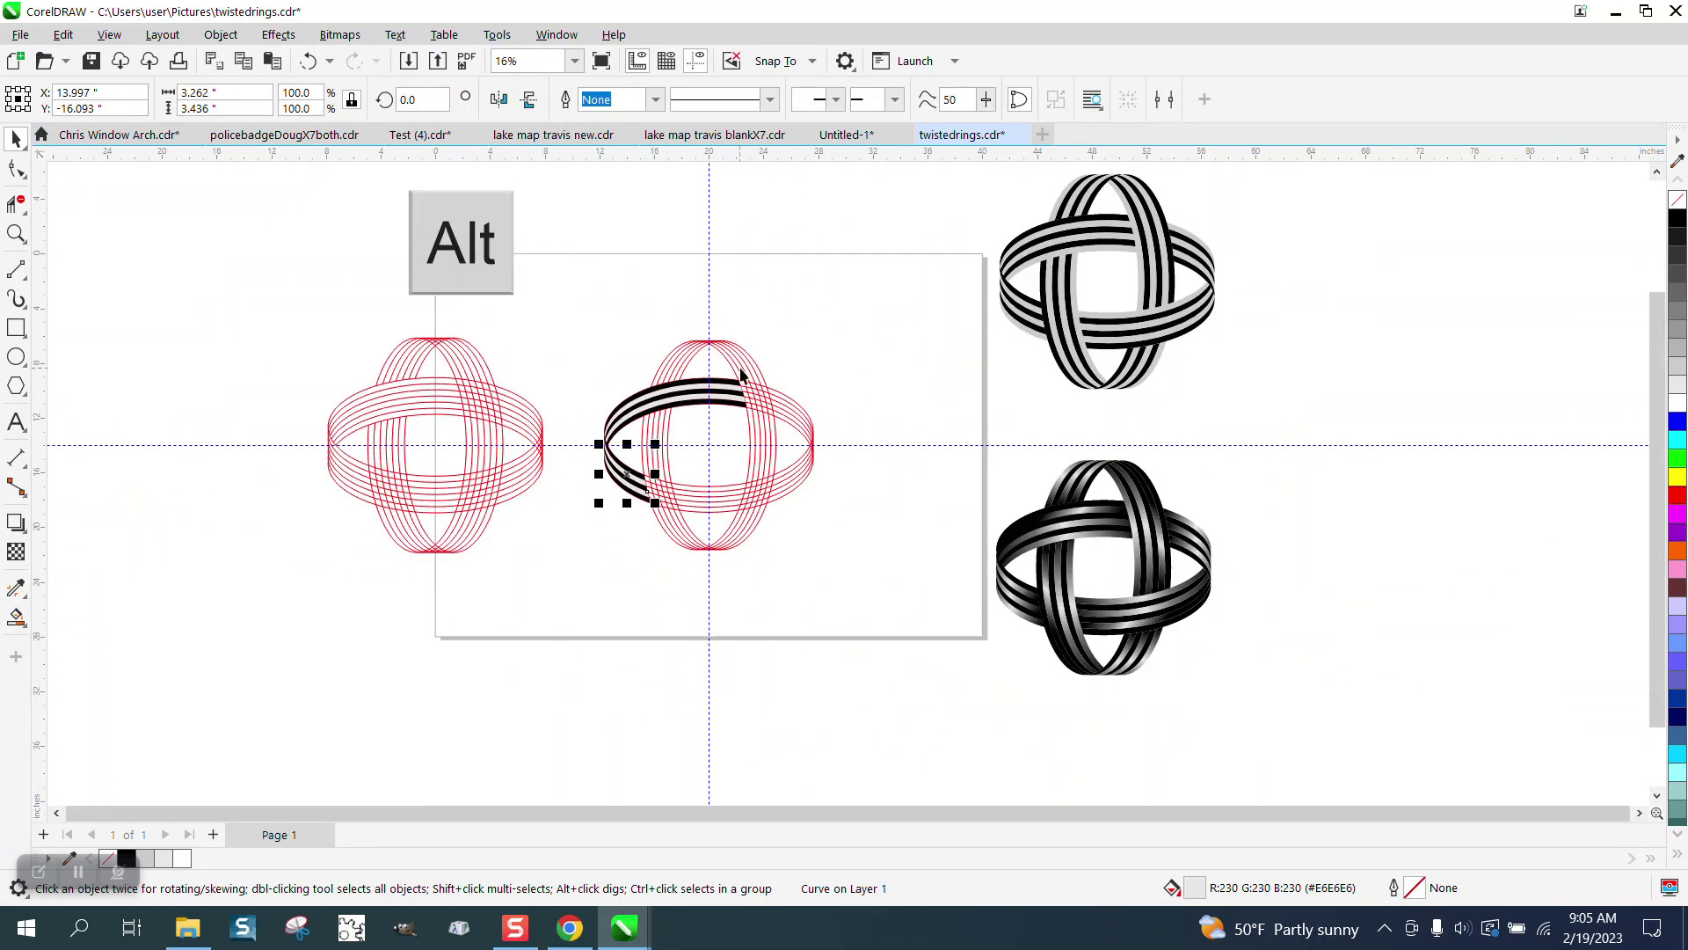
left_click(762, 386, "alt")
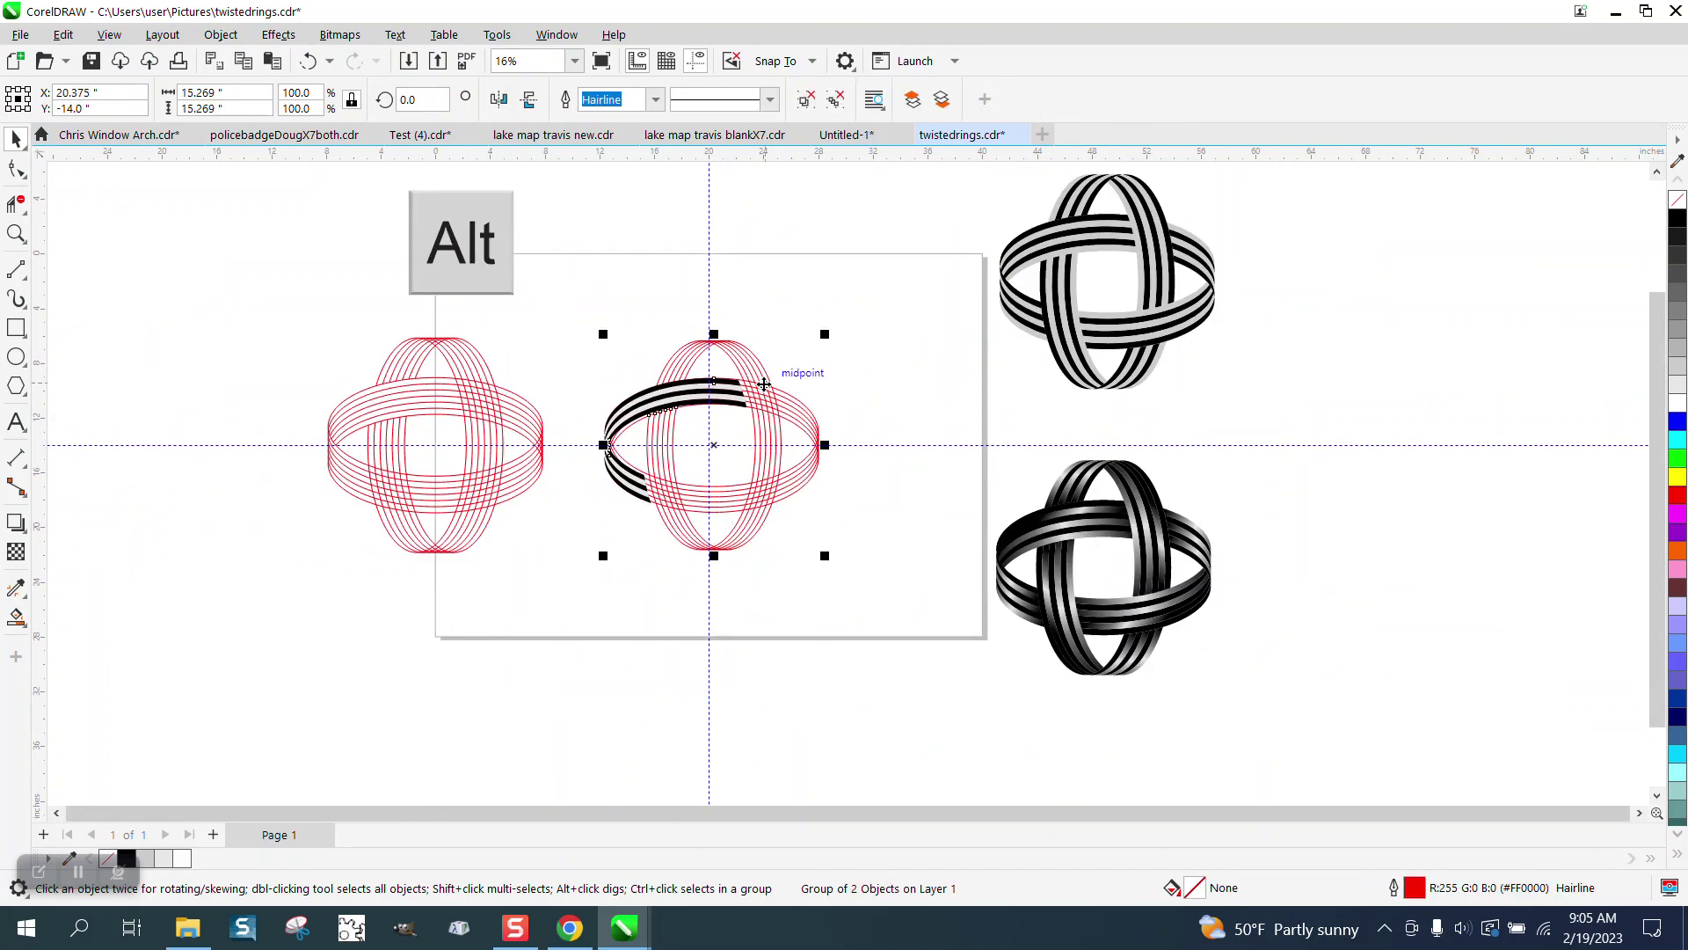
key("Right")
key("Right")
key("Right")
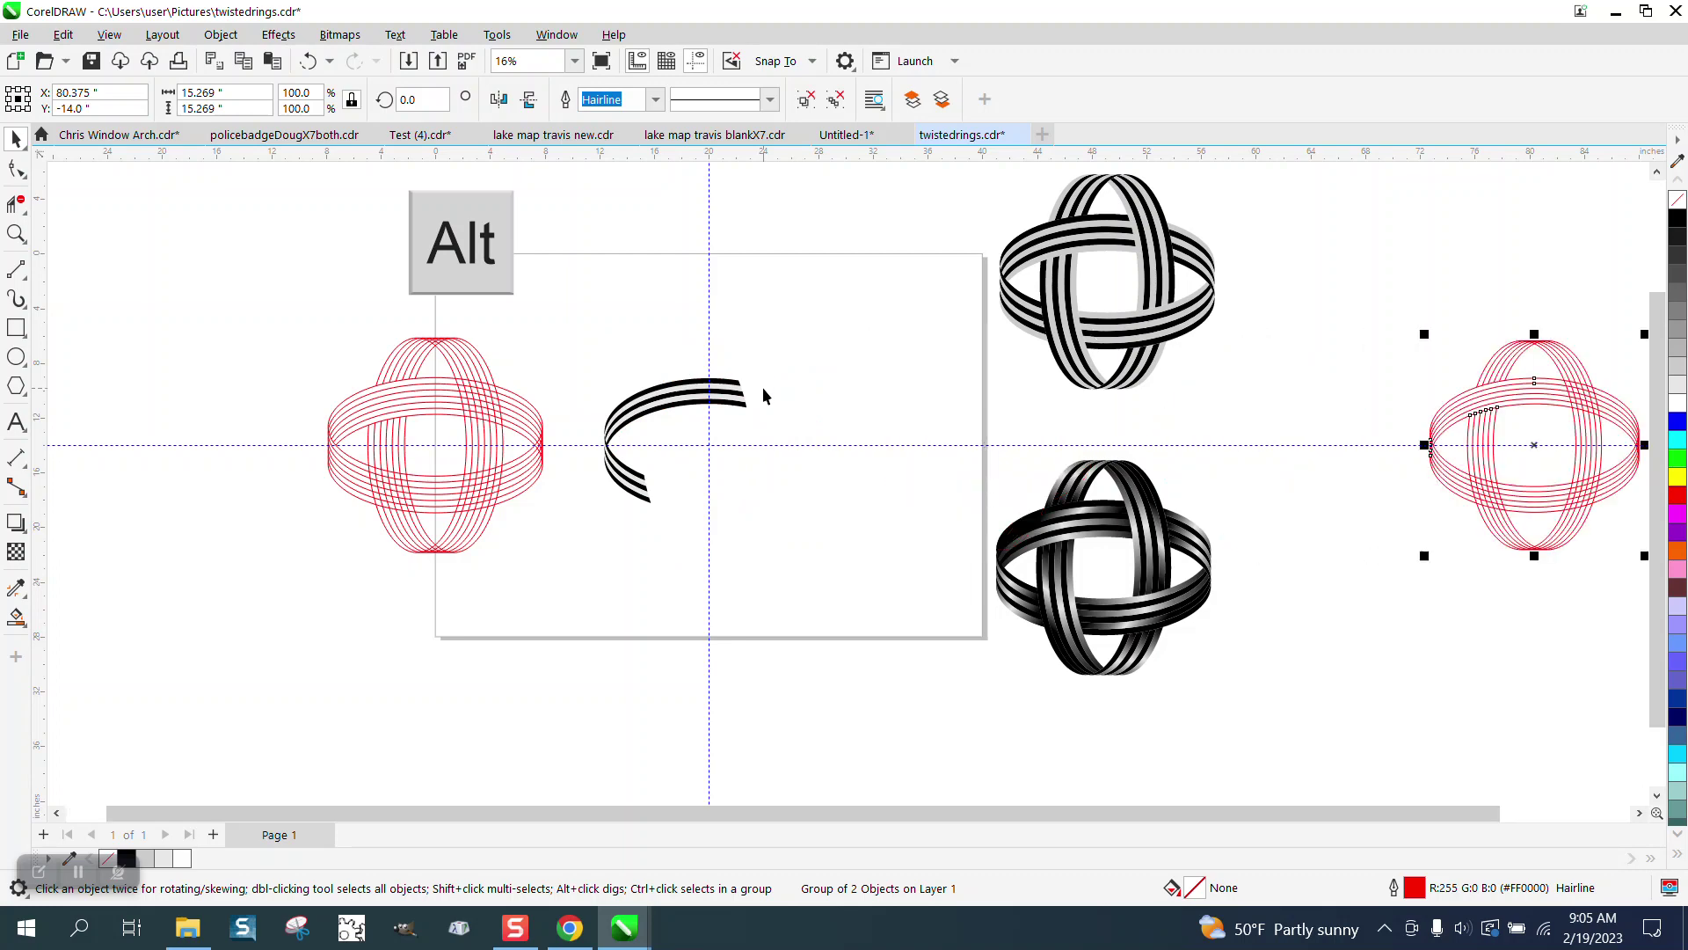
Step: Group the ten stripe pieces into one object and bring up its rotation handles
left_click_drag(559, 327, 846, 556)
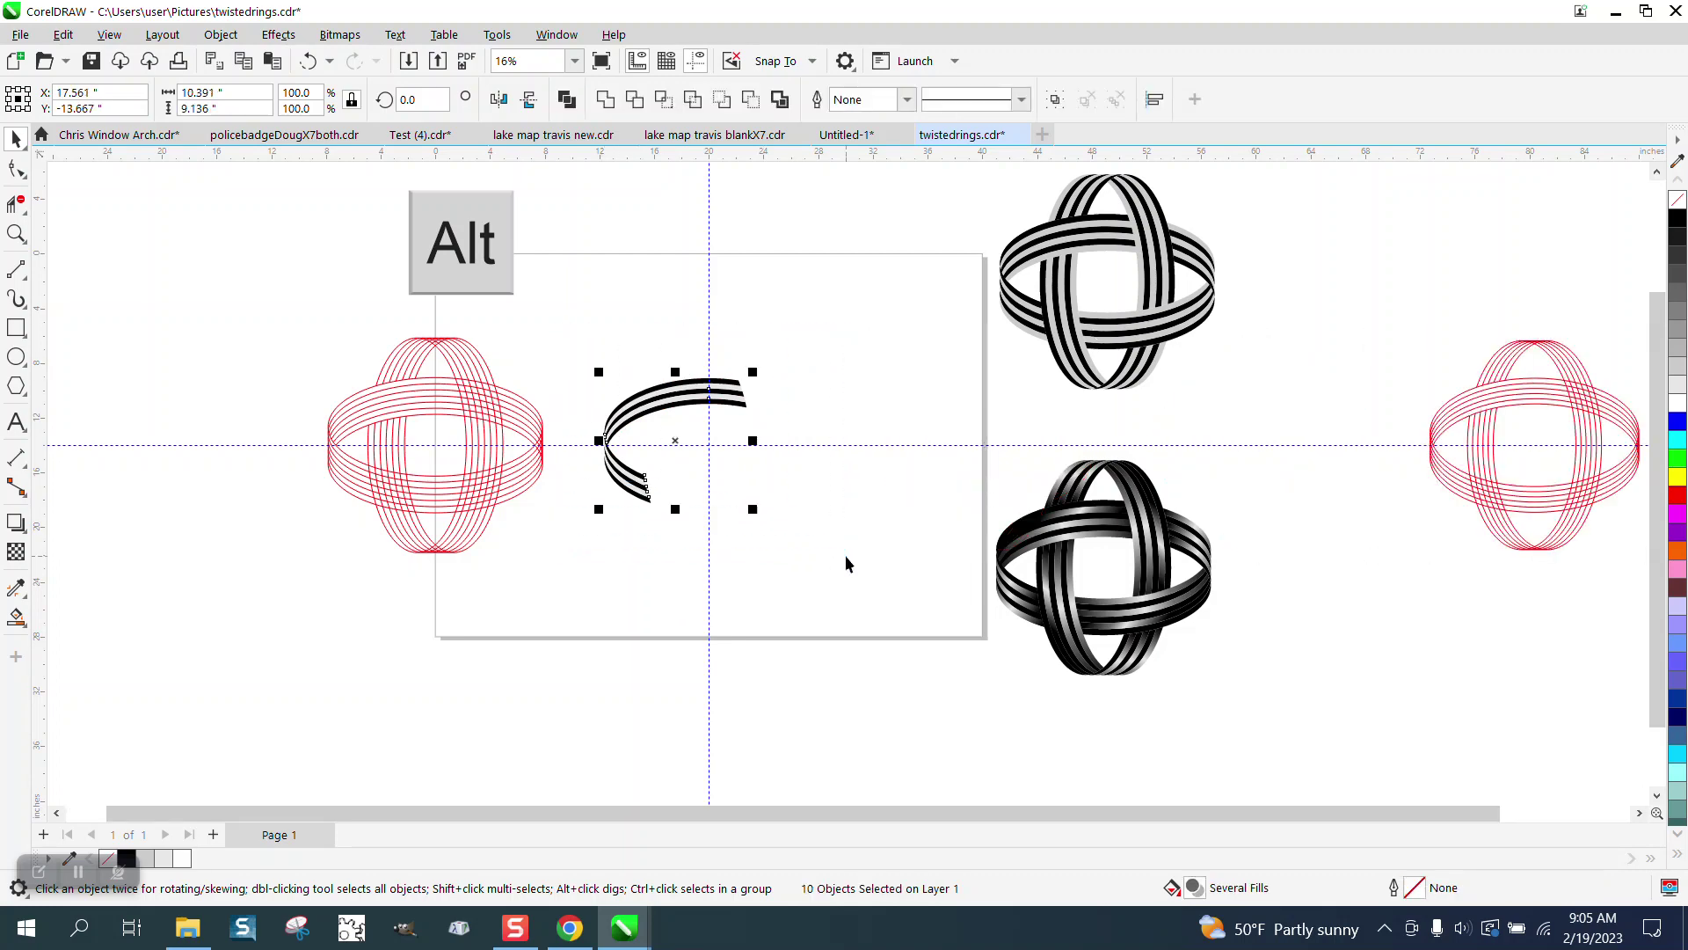
key("ctrl+g")
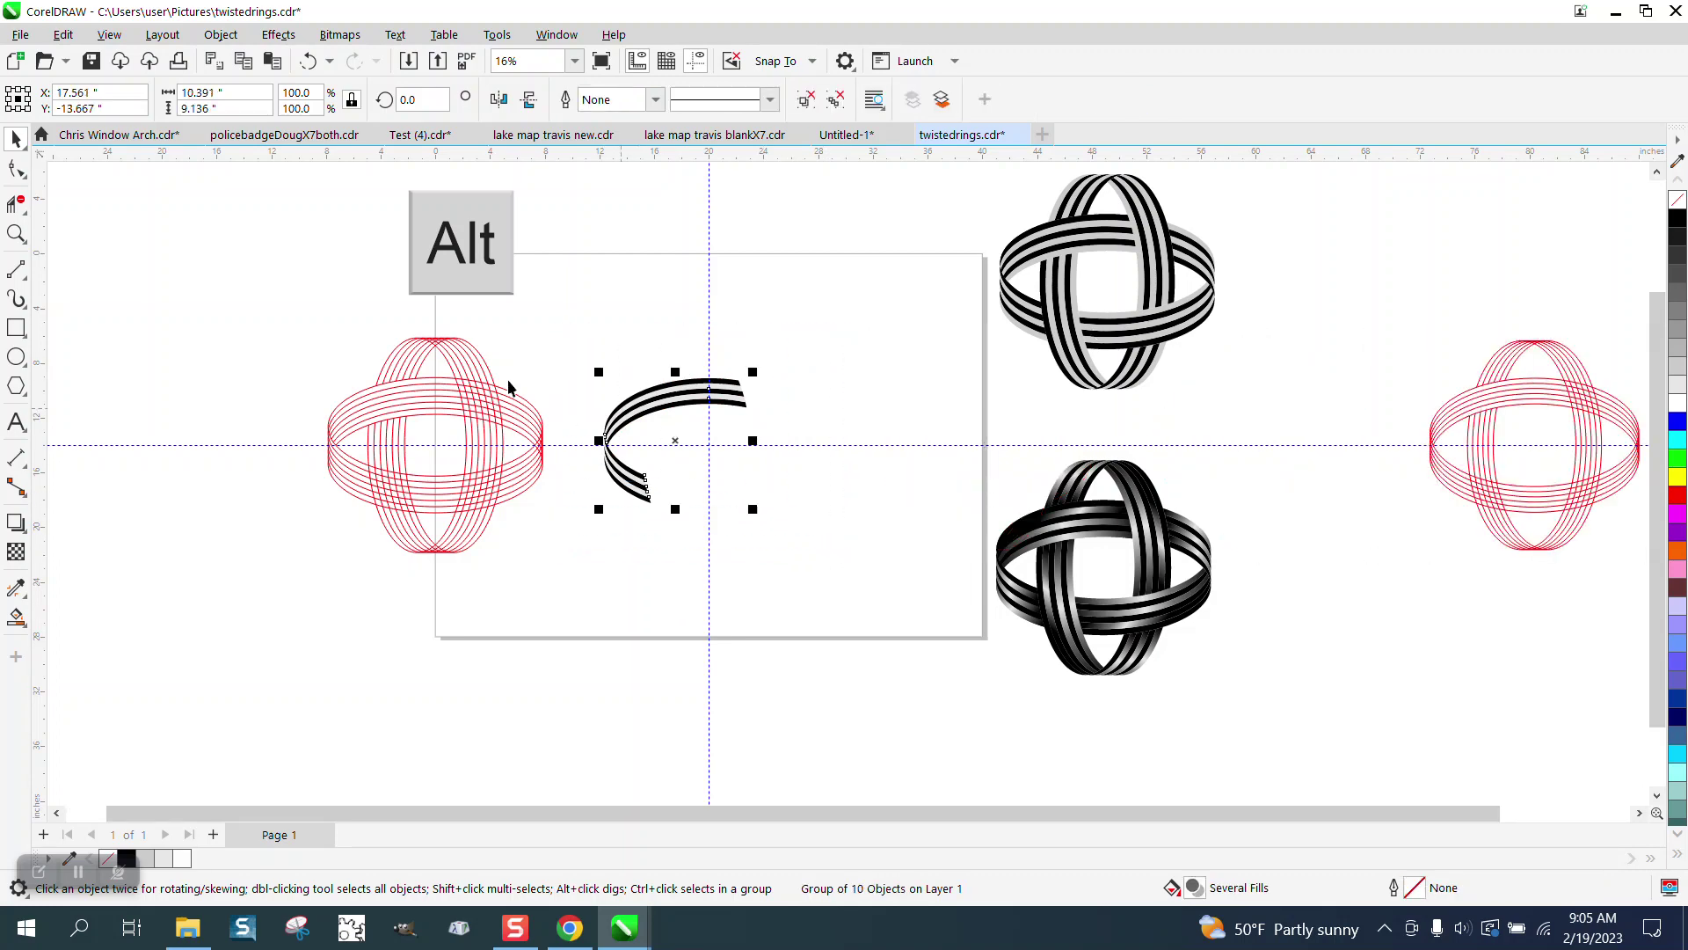
key("z")
left_click_drag(553, 302, 998, 602)
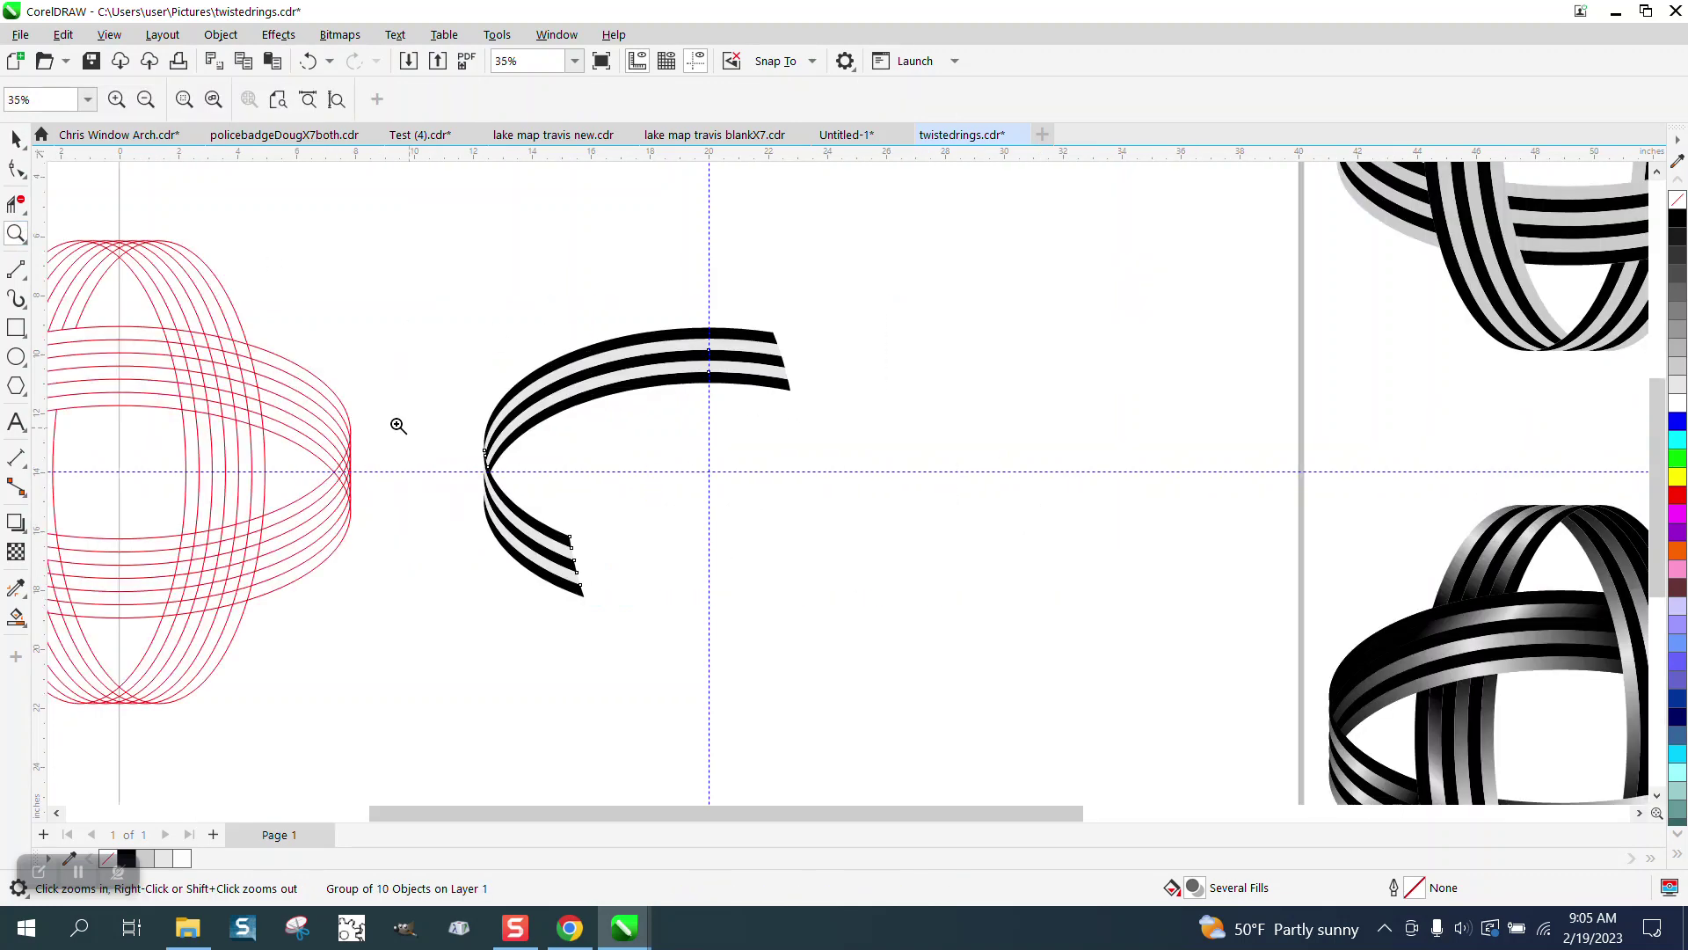
left_click(16, 139)
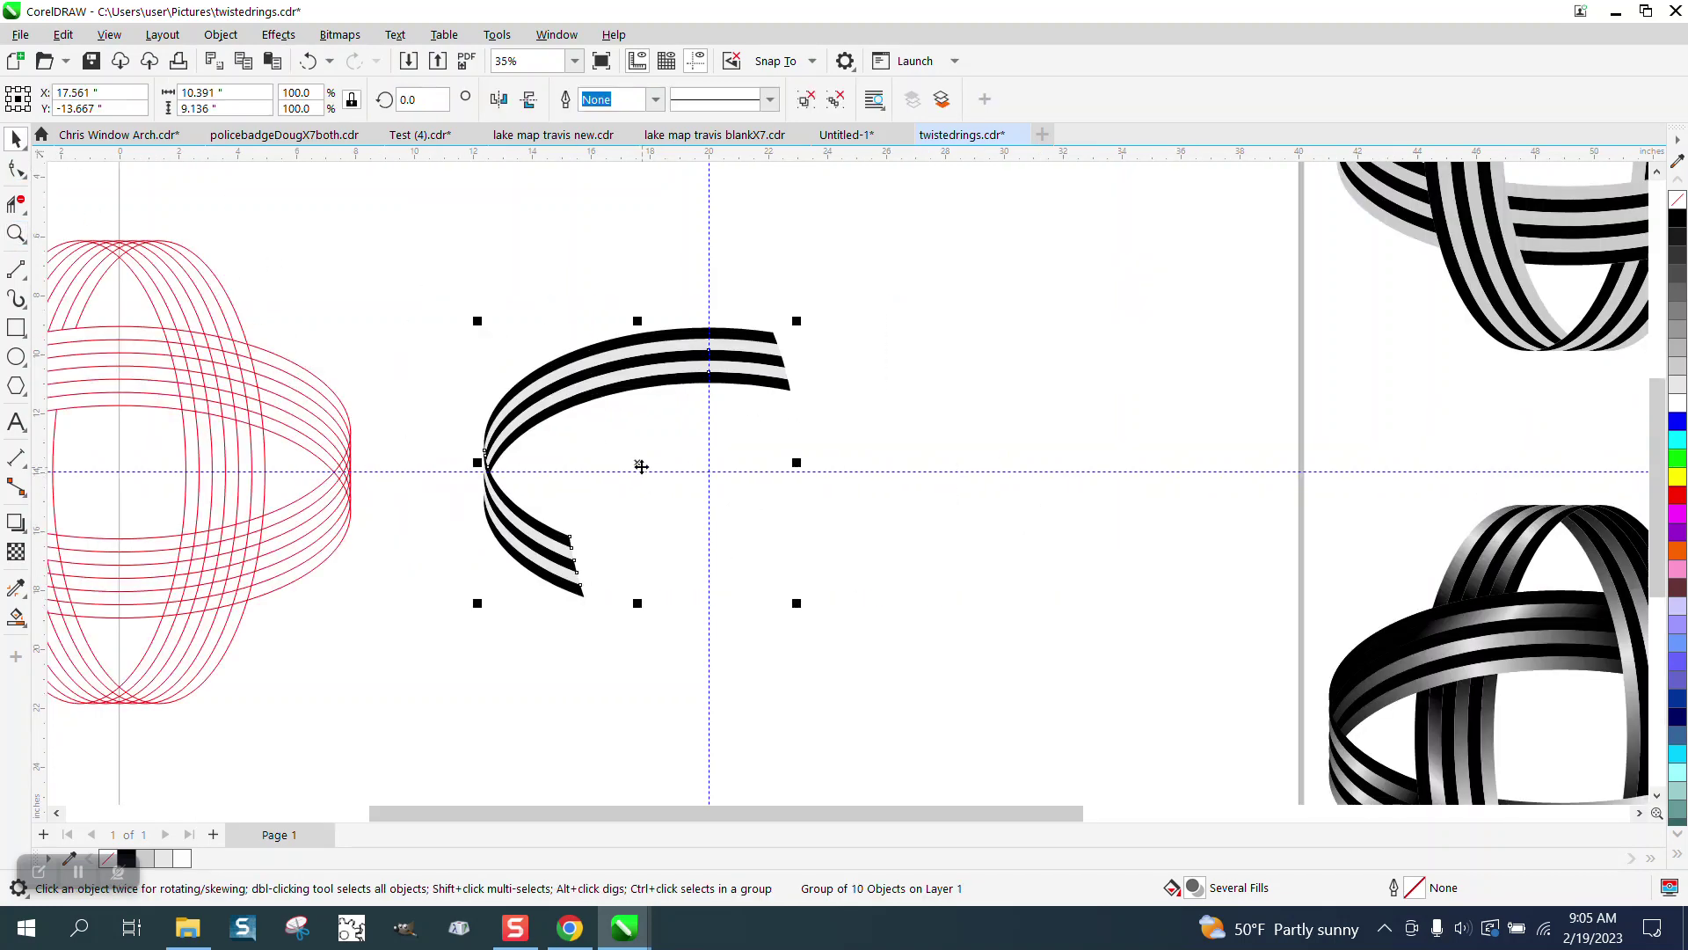
left_click(639, 465)
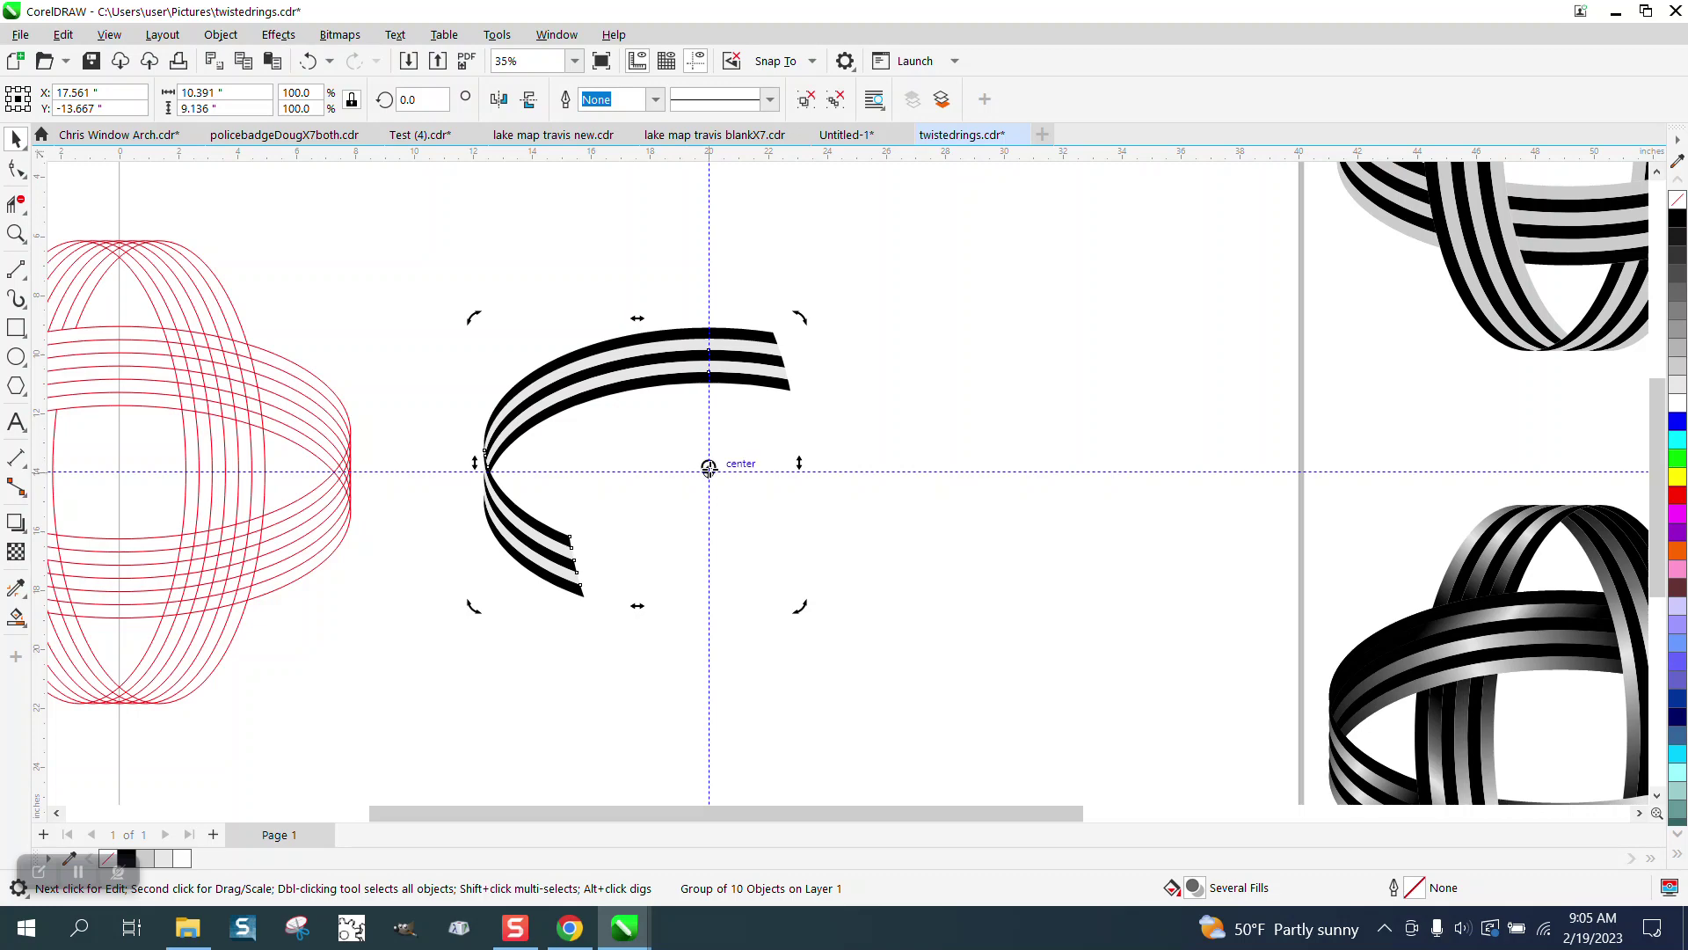
left_click(666, 362)
Step: Apply a Transform docker rotation of 90° with 4 copies about the centre to the band segment
left_click(666, 361)
left_click(557, 35)
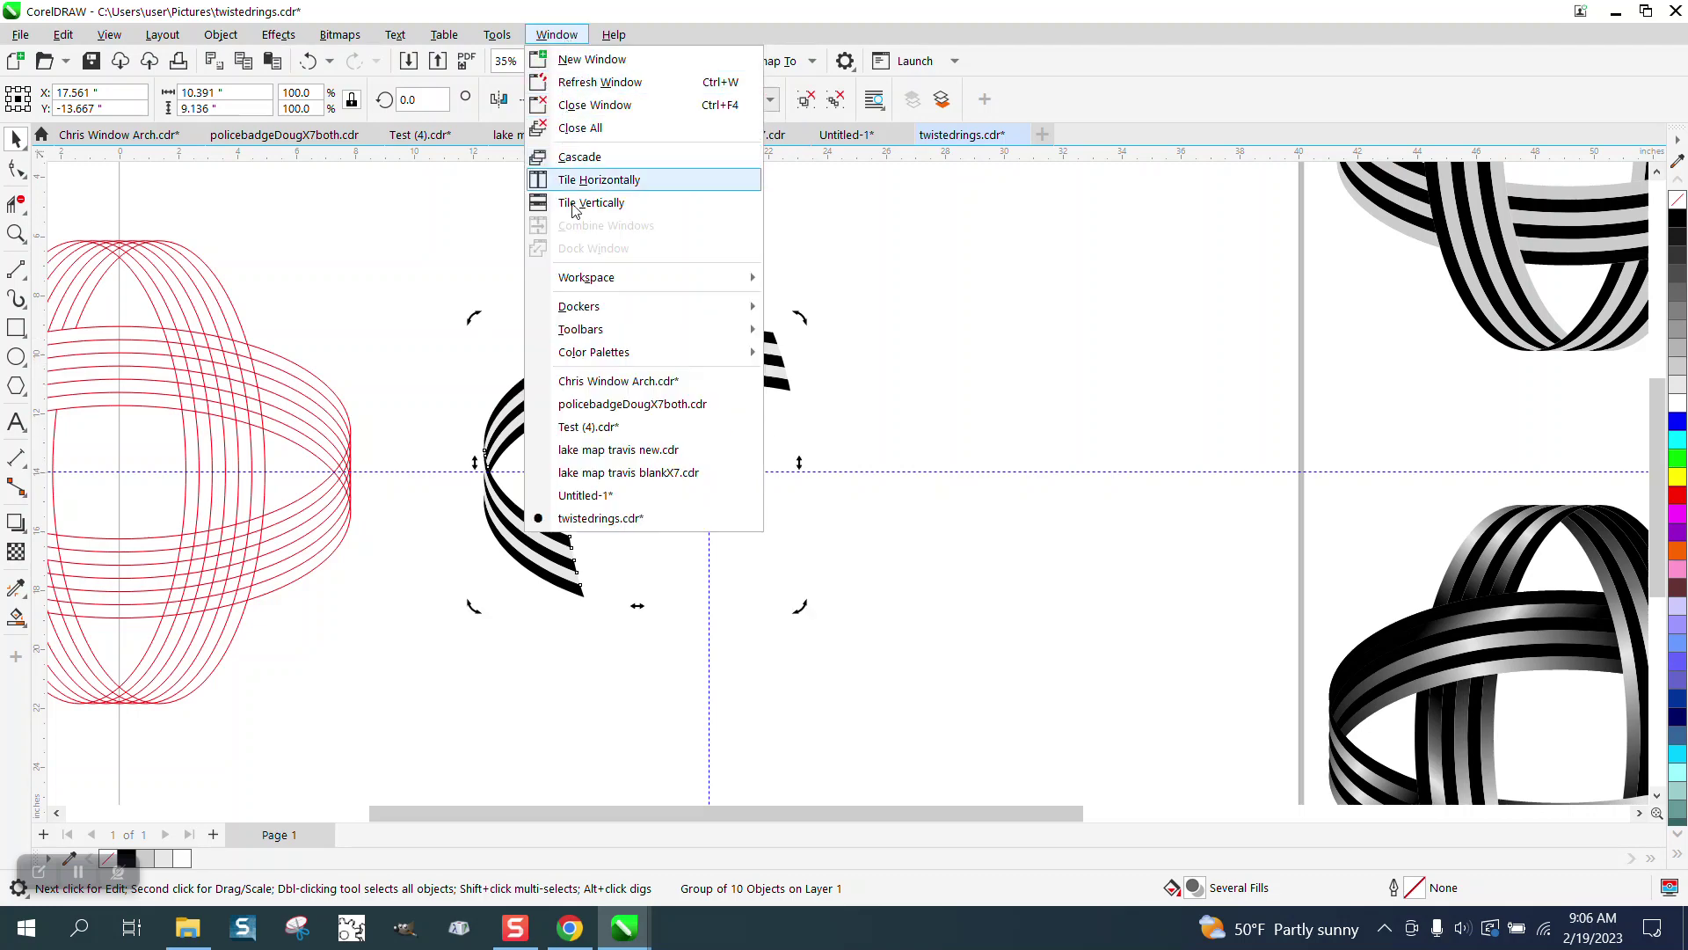
mouse_move(633, 306)
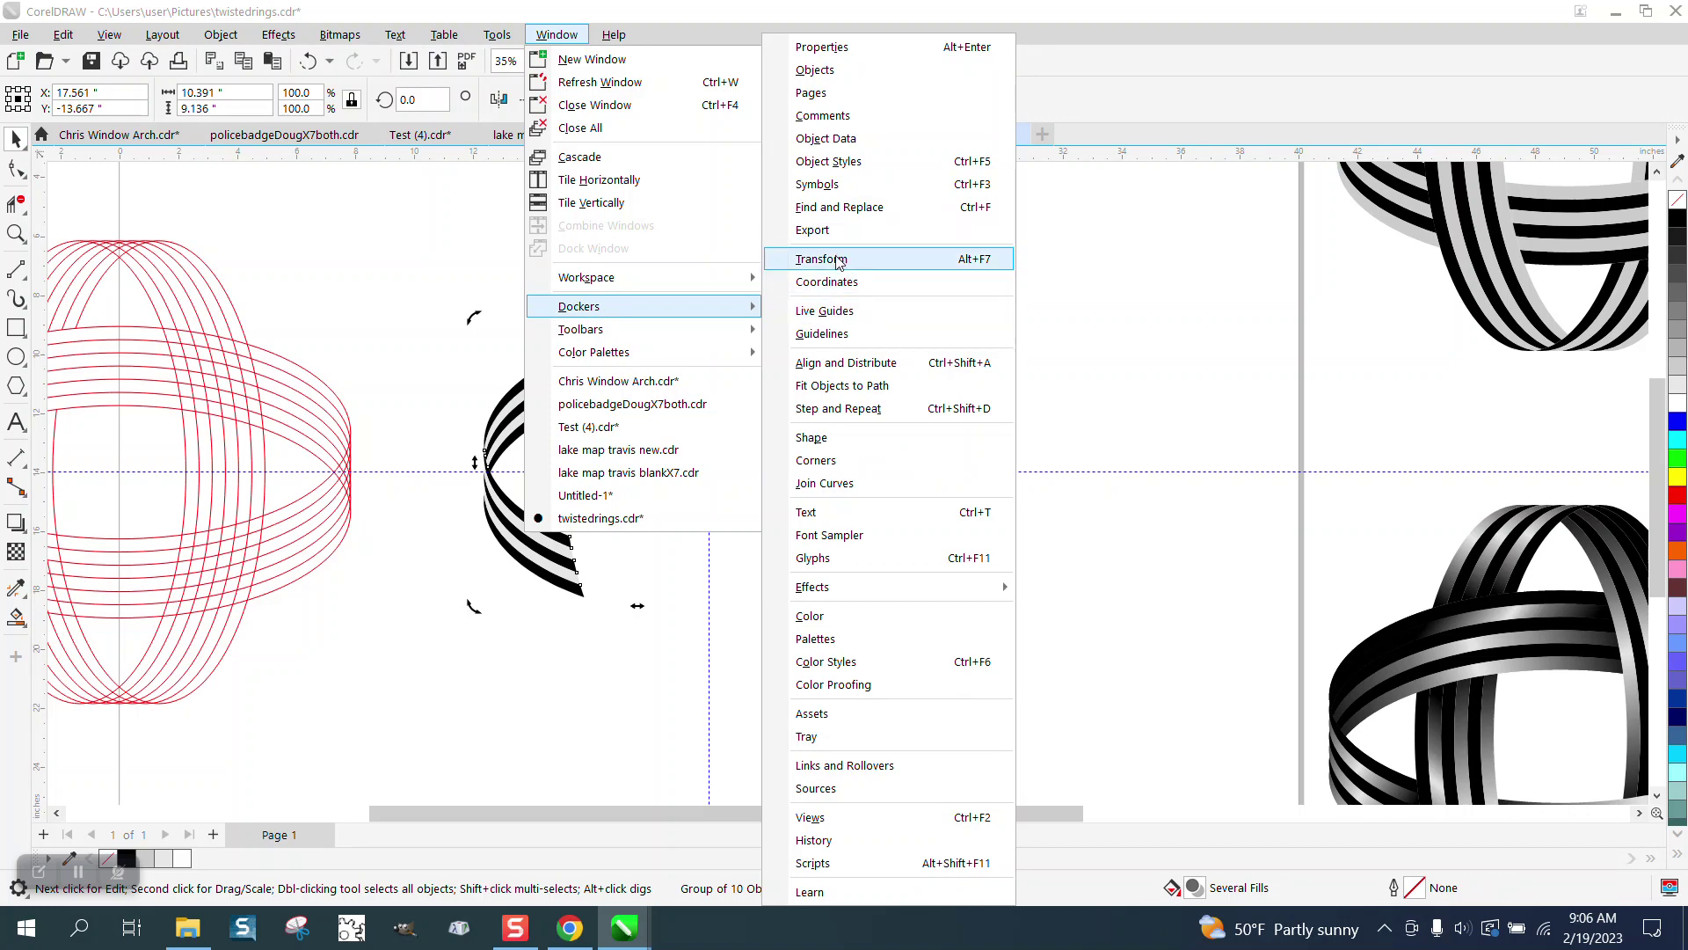
left_click(838, 261)
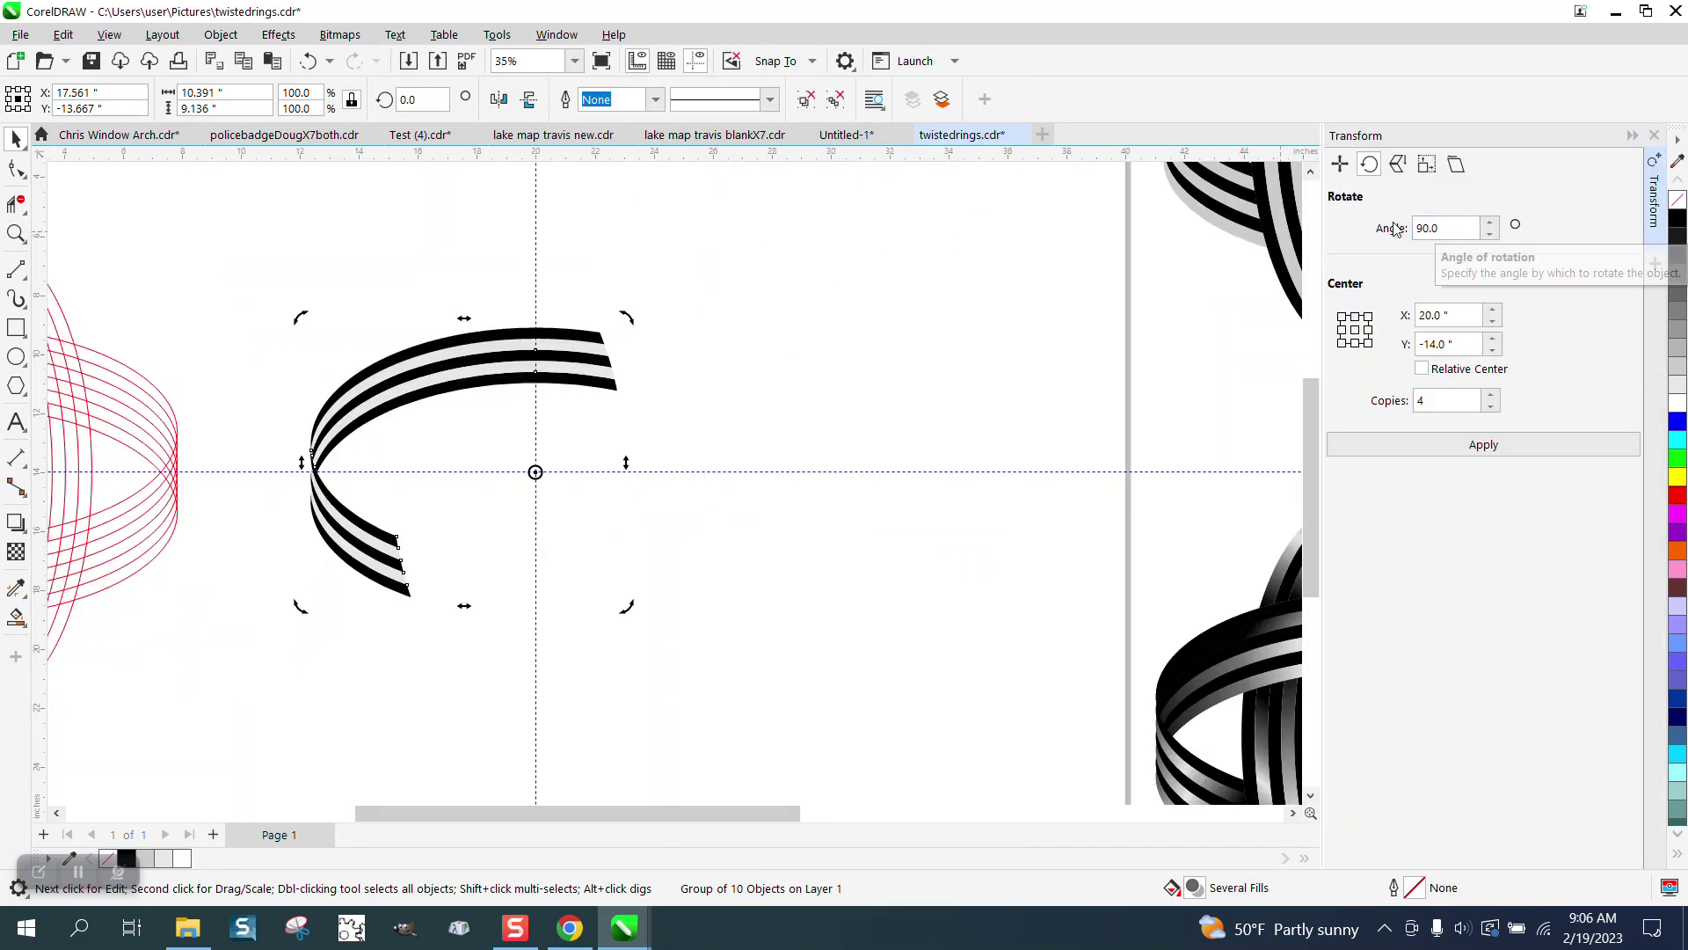
left_click(1480, 445)
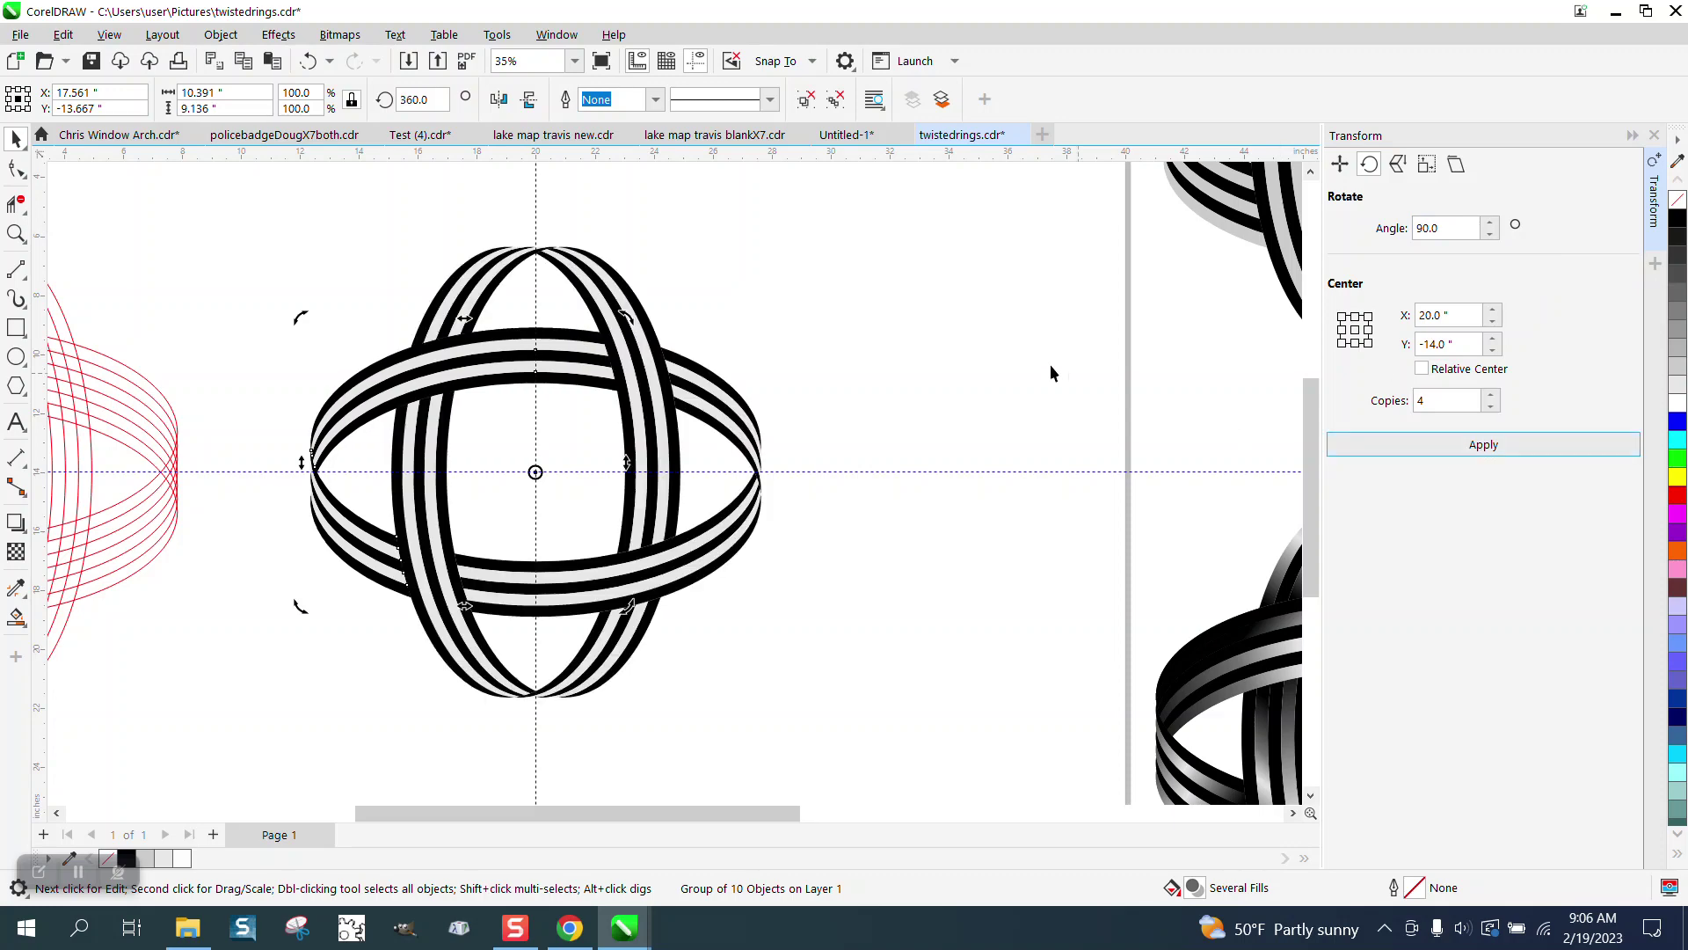
scroll(970, 361, "down", 2)
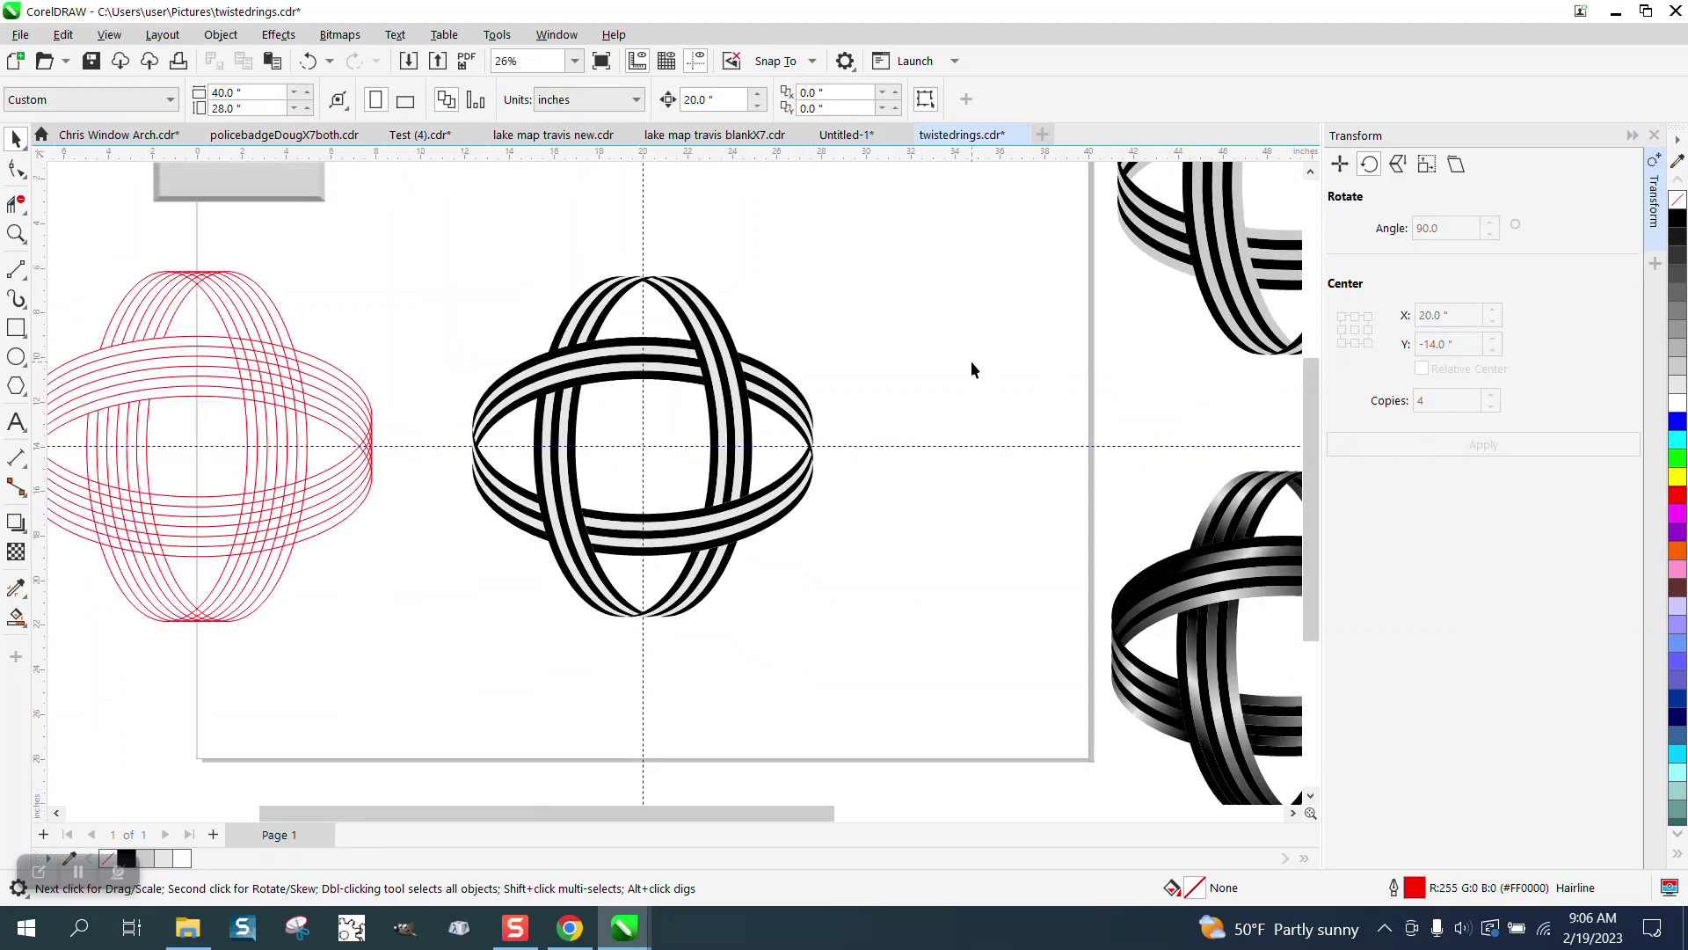
scroll(969, 357, "down", 1)
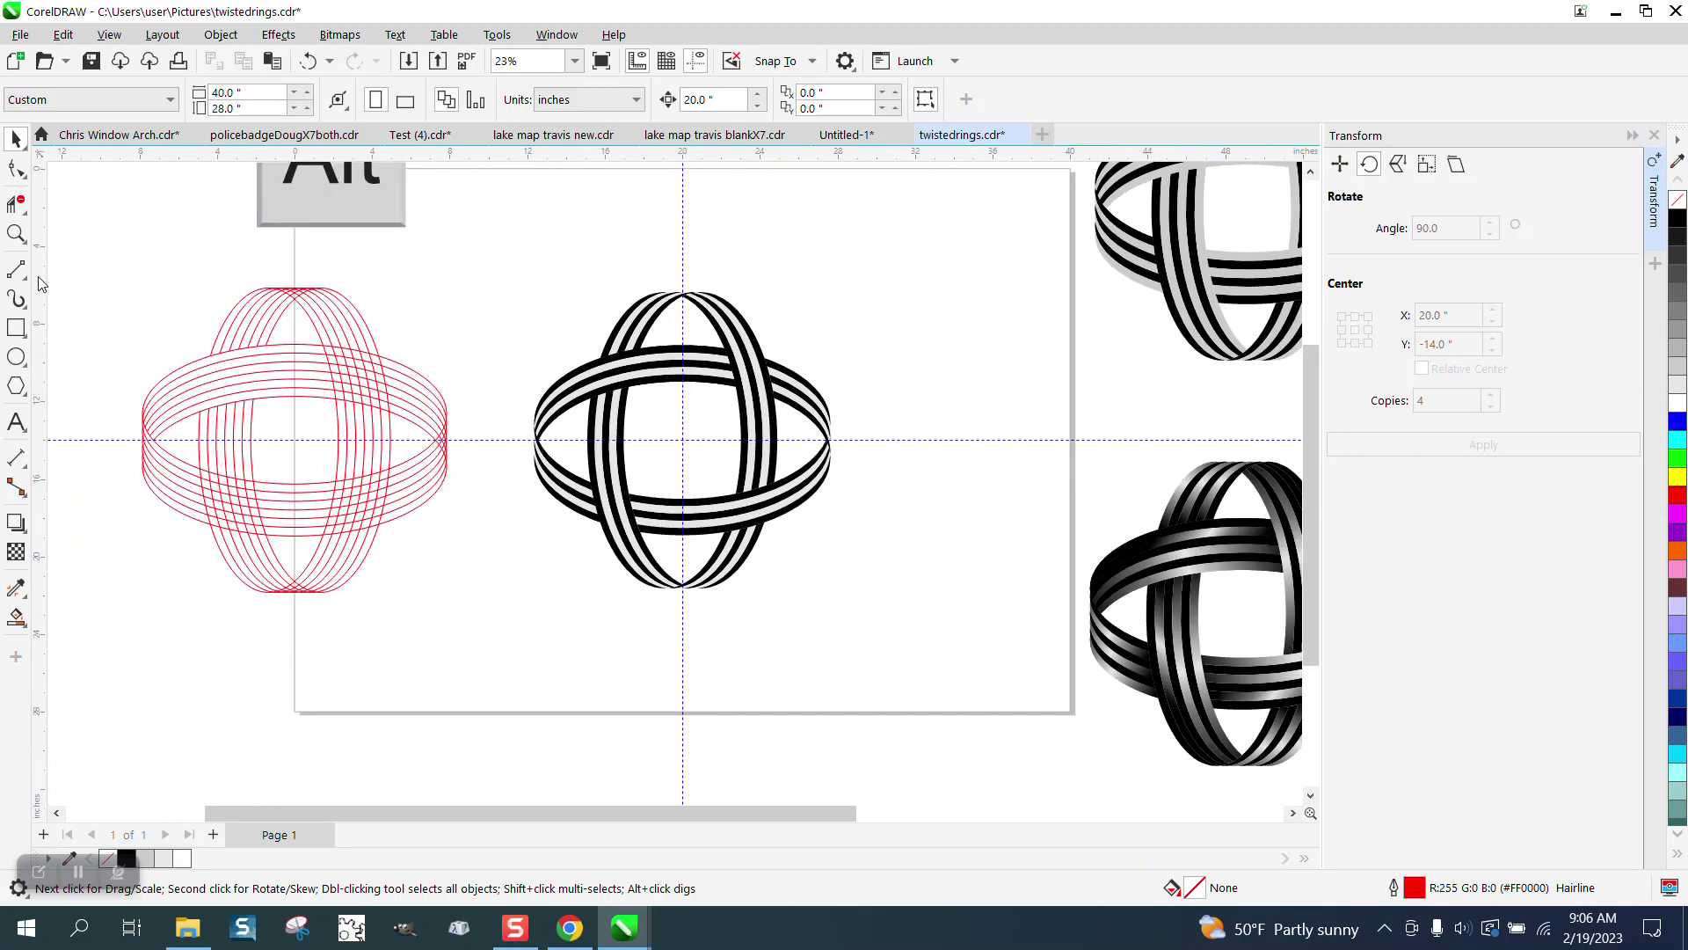
left_click(15, 233)
left_click_drag(1104, 497, 1286, 645)
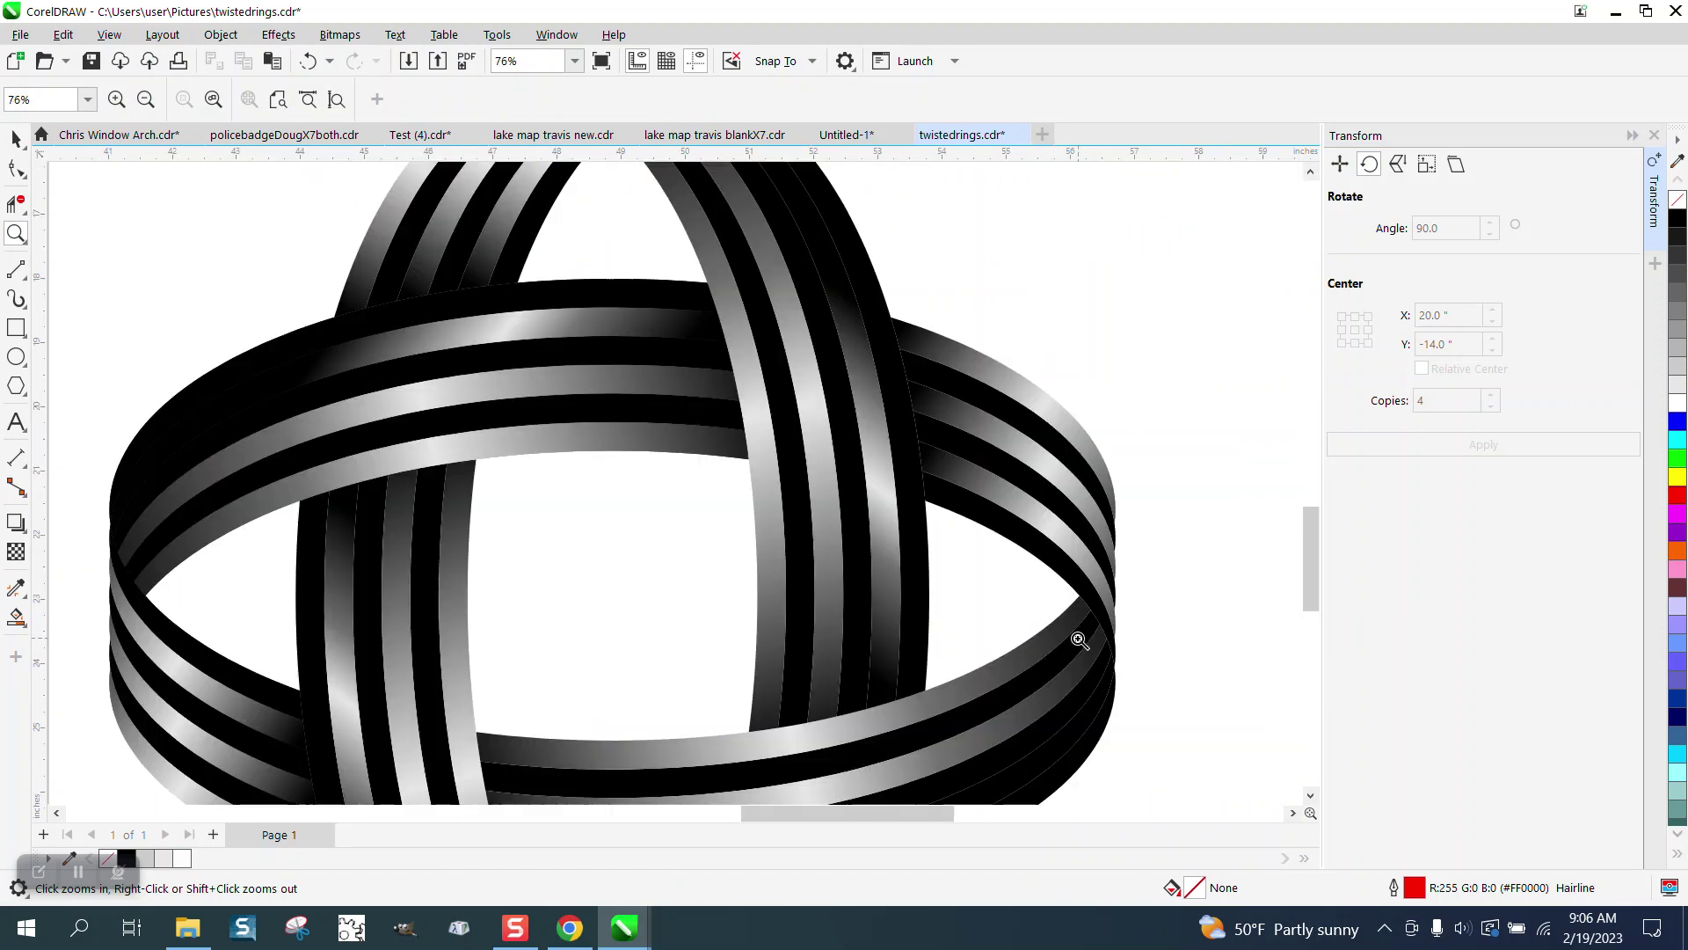
scroll(847, 482, "down", 2)
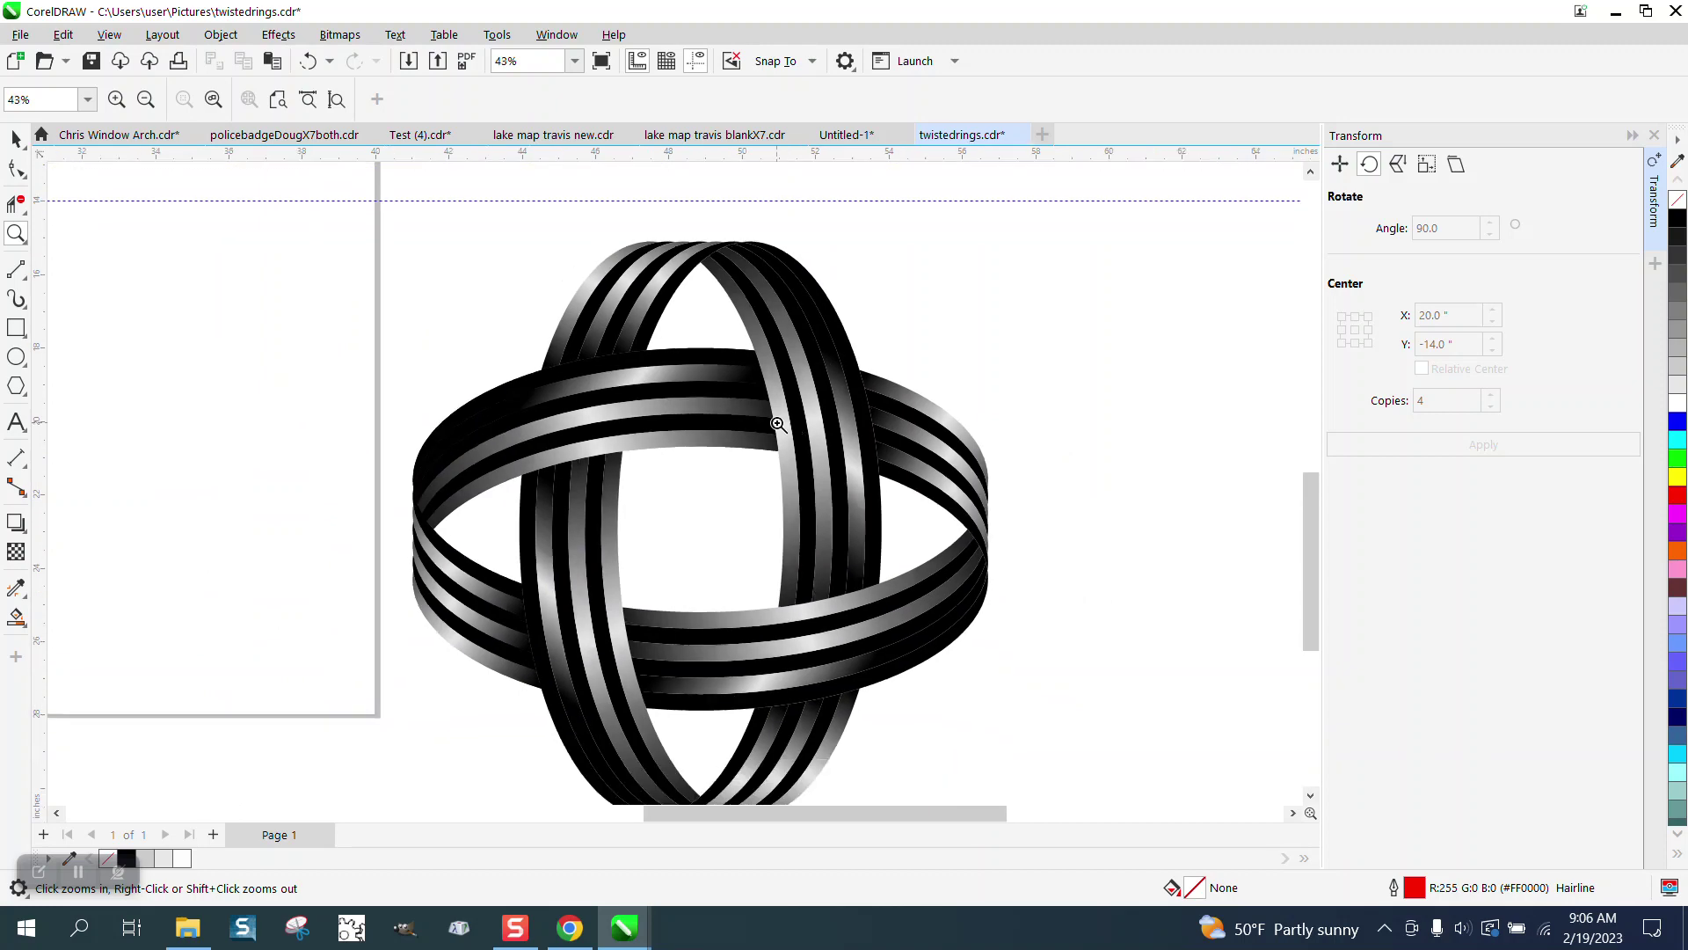
scroll(738, 330, "down", 1)
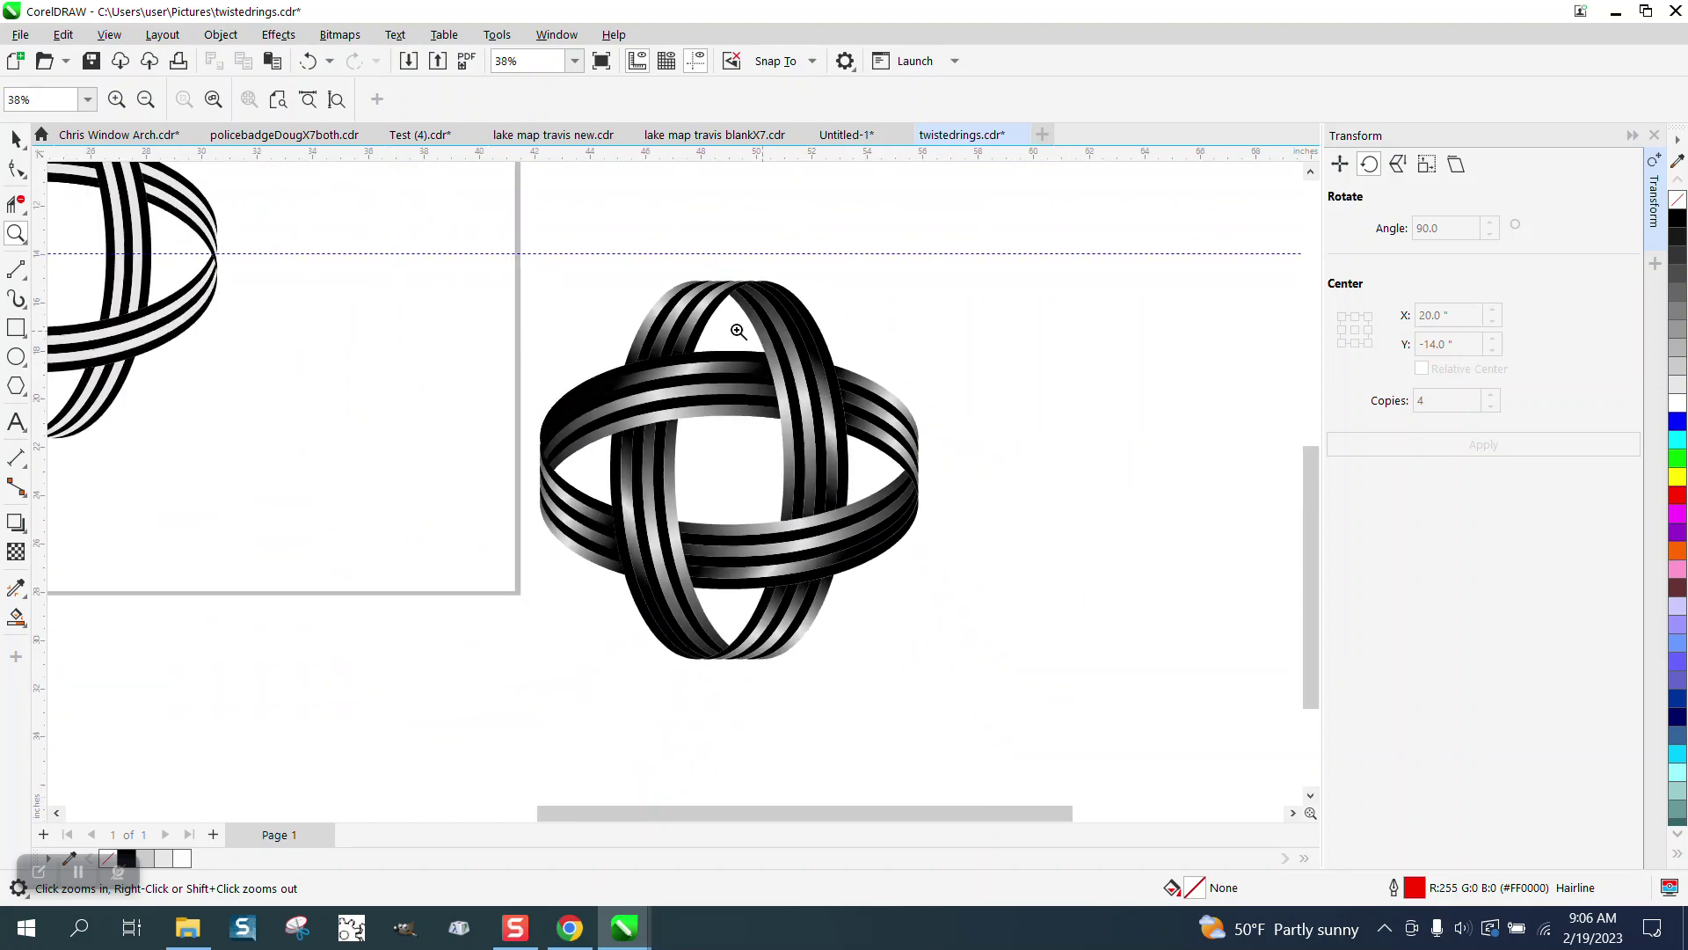
scroll(739, 330, "down", 3)
key("alt")
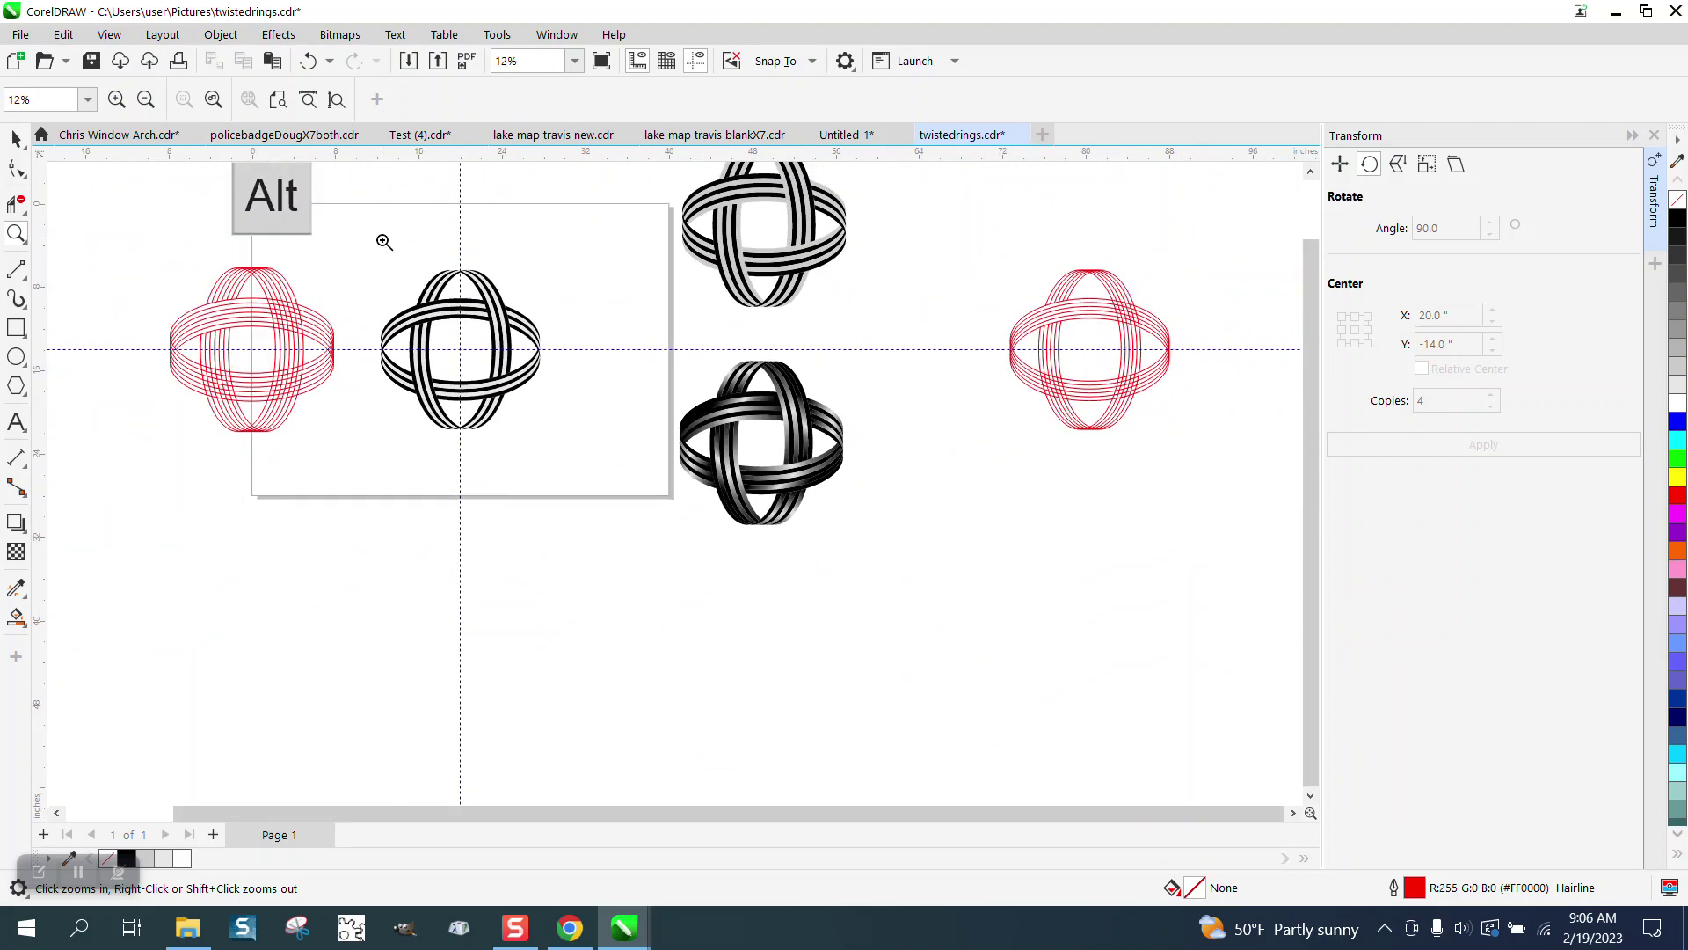
scroll(577, 415, "up", 4)
scroll(576, 409, "down", 2)
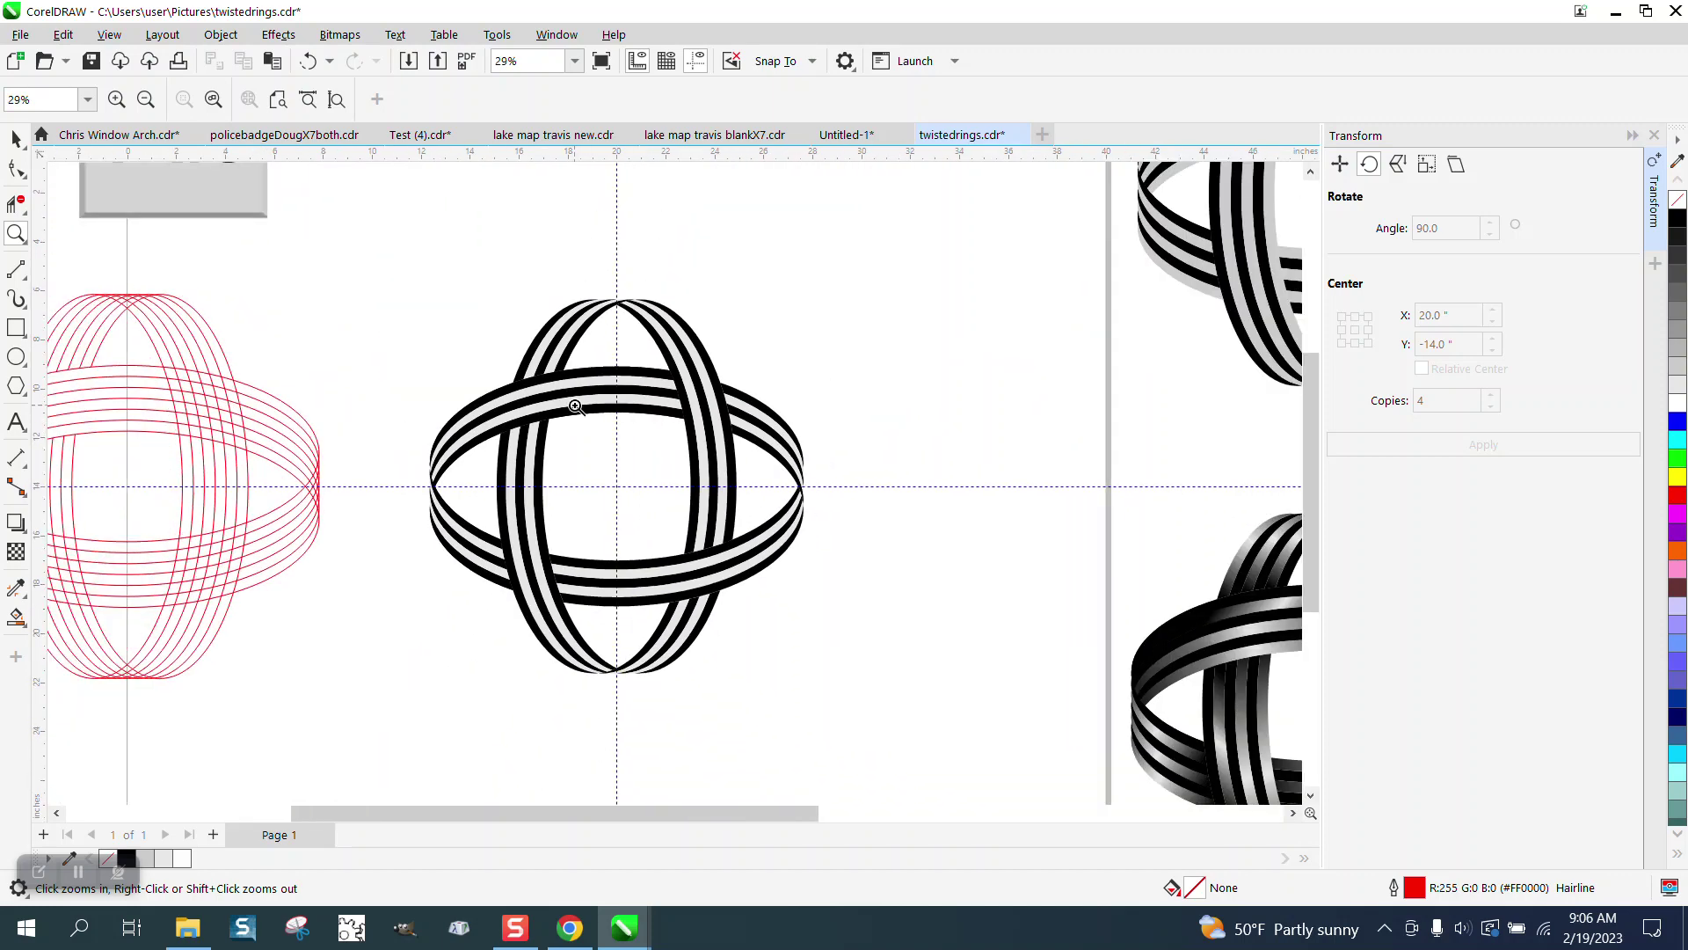
scroll(575, 406, "down", 1)
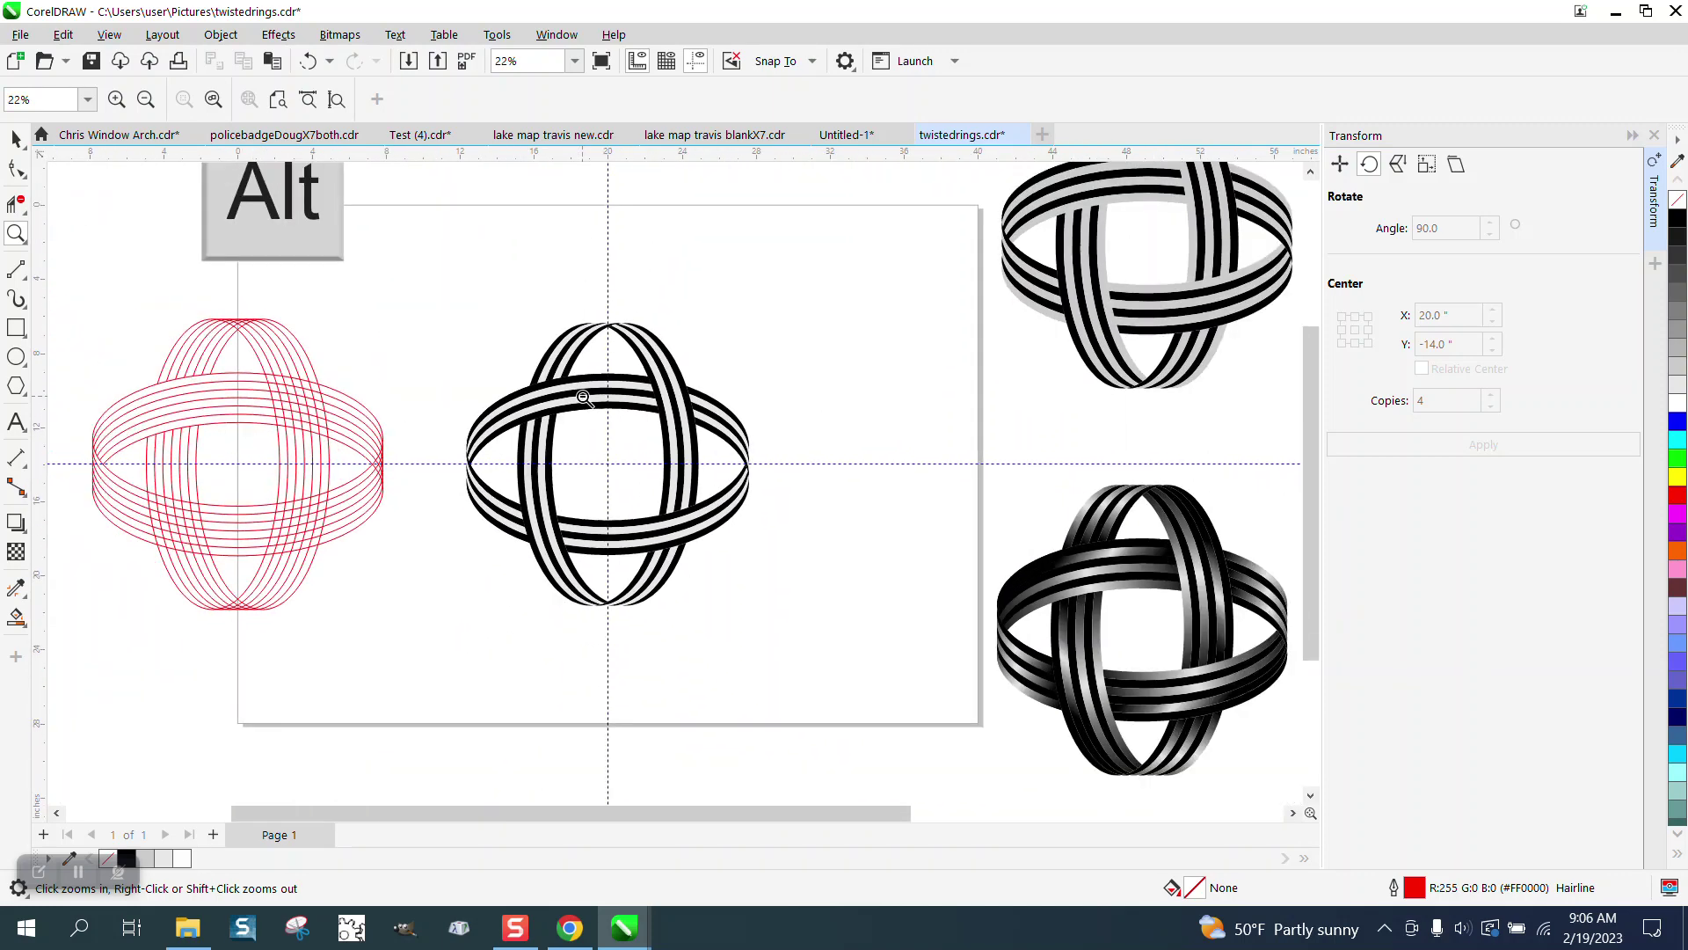